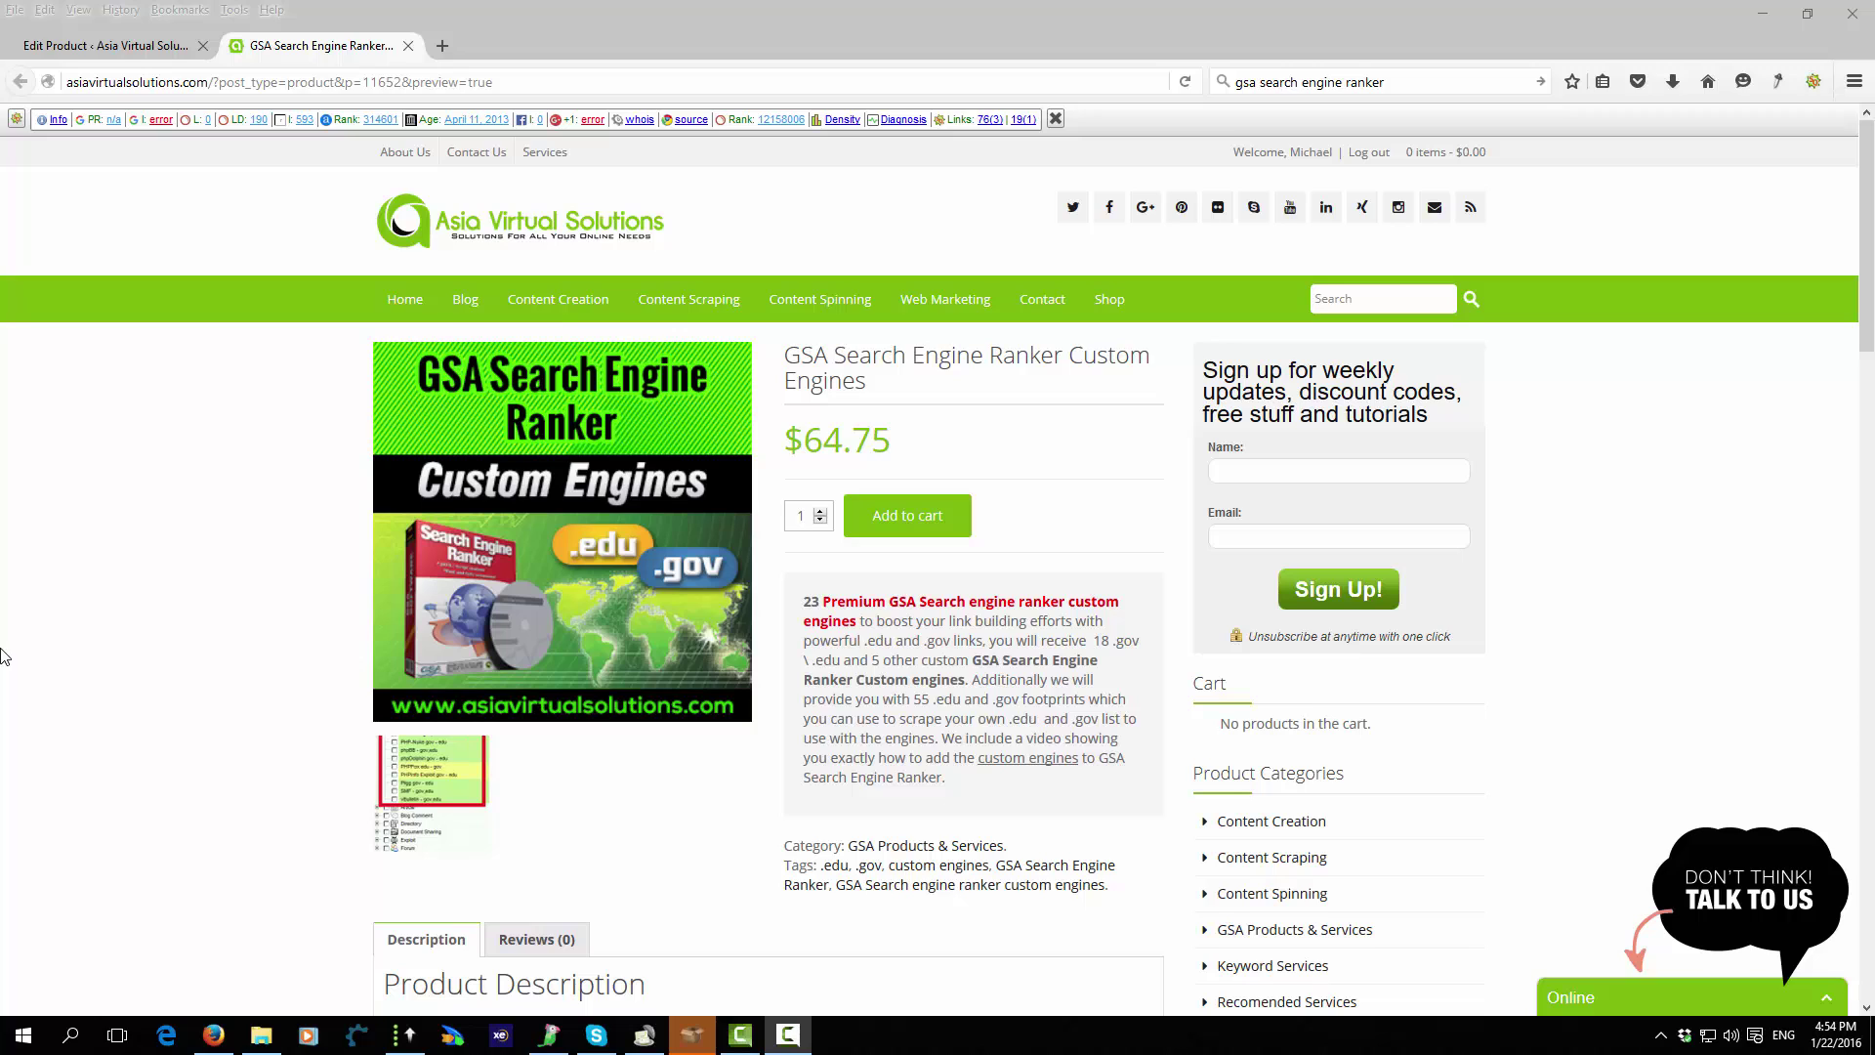
Step: Look over the product description of the GSA Search Engine Ranker Custom Engines page
{"action": "scroll", "coordinate": [3, 655], "scroll_direction": "down", "scroll_amount": 8}
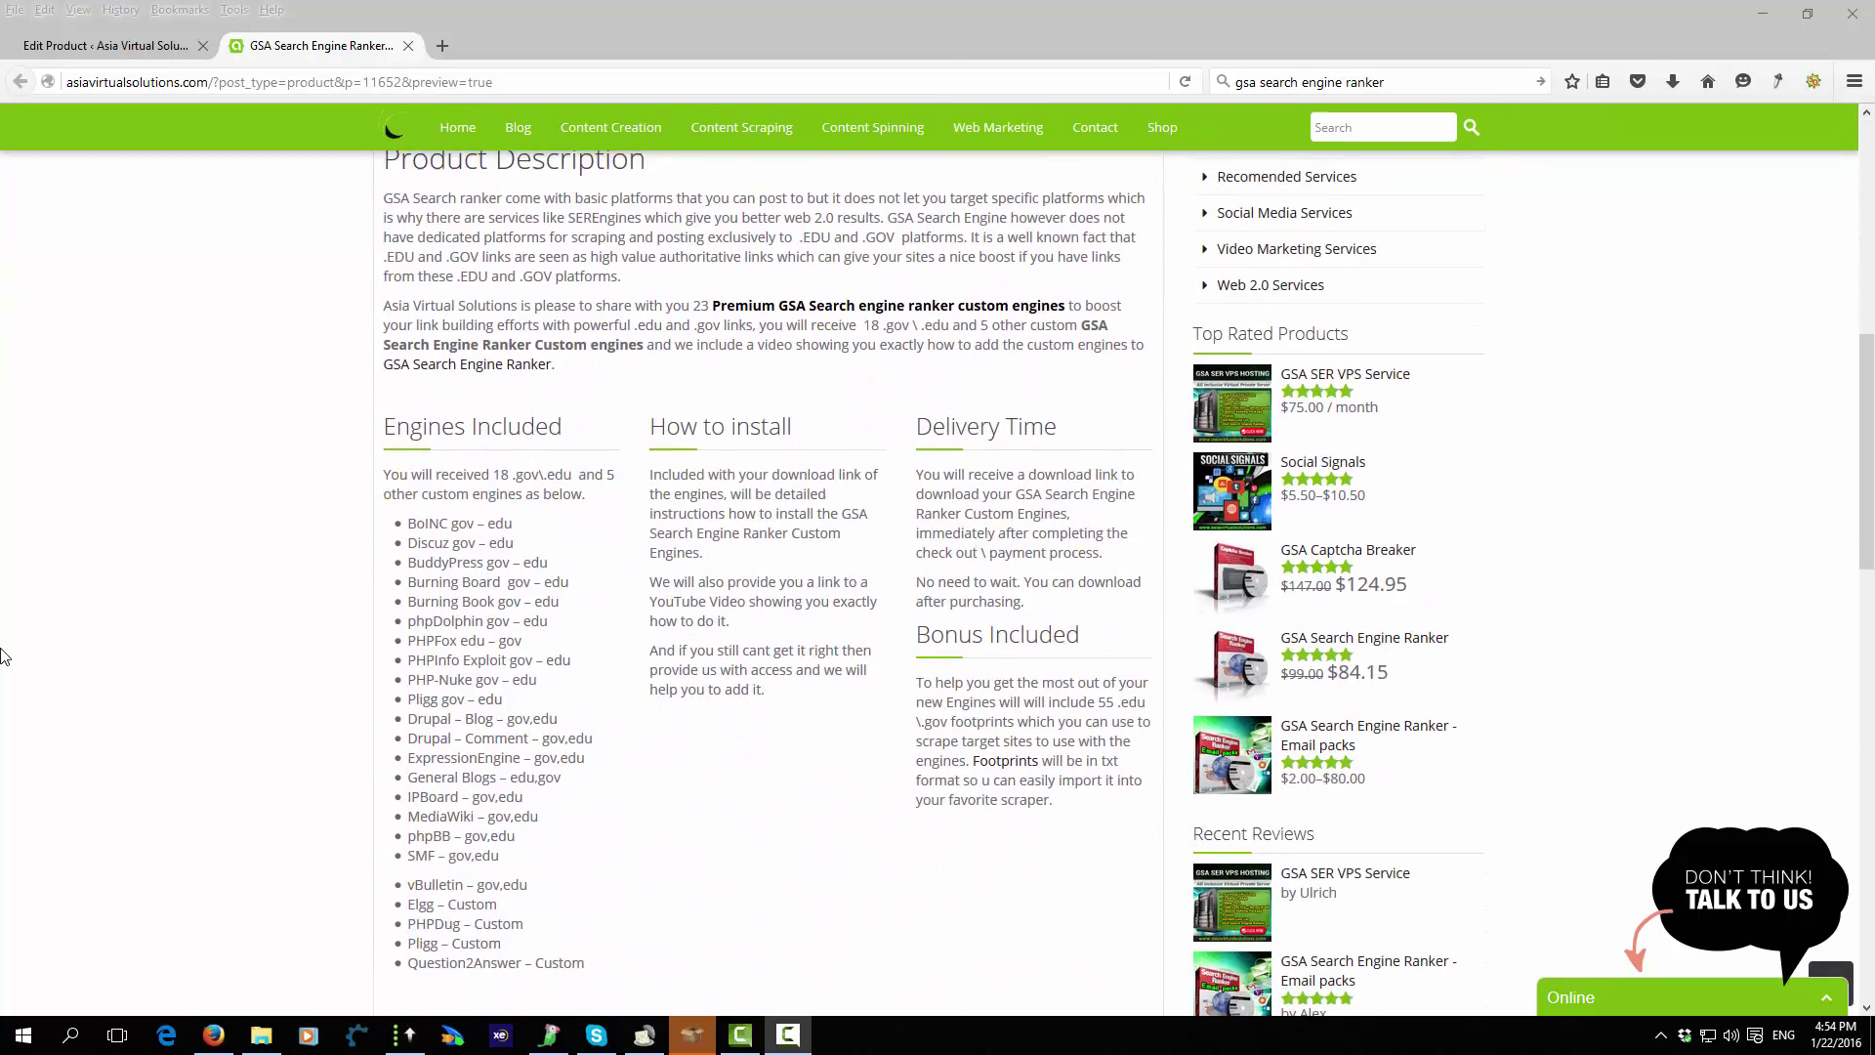
{"action": "scroll", "coordinate": [3, 655], "scroll_direction": "up", "scroll_amount": 8}
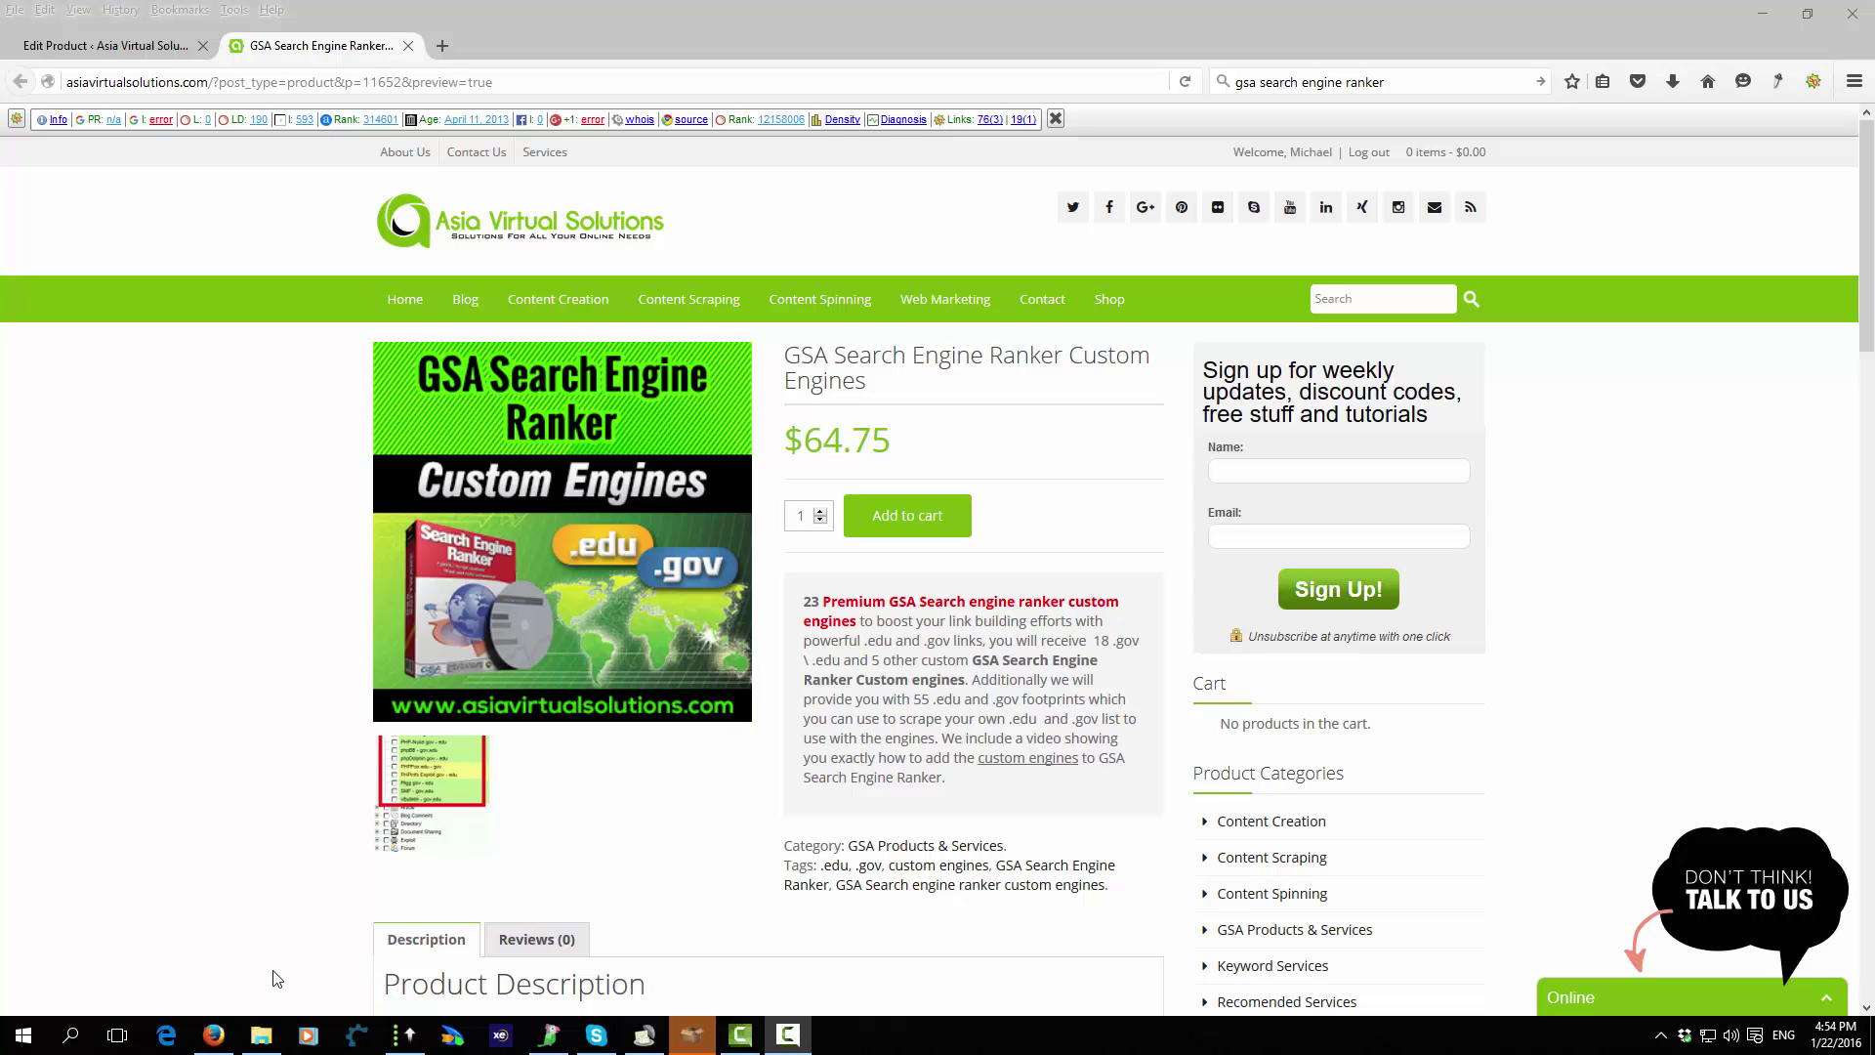
Step: Switch to File Explorer and open the GSA SER Custom Engines folder inside the GSA SER - Custom Engines project folder
{"action": "left_click", "coordinate": [262, 1037]}
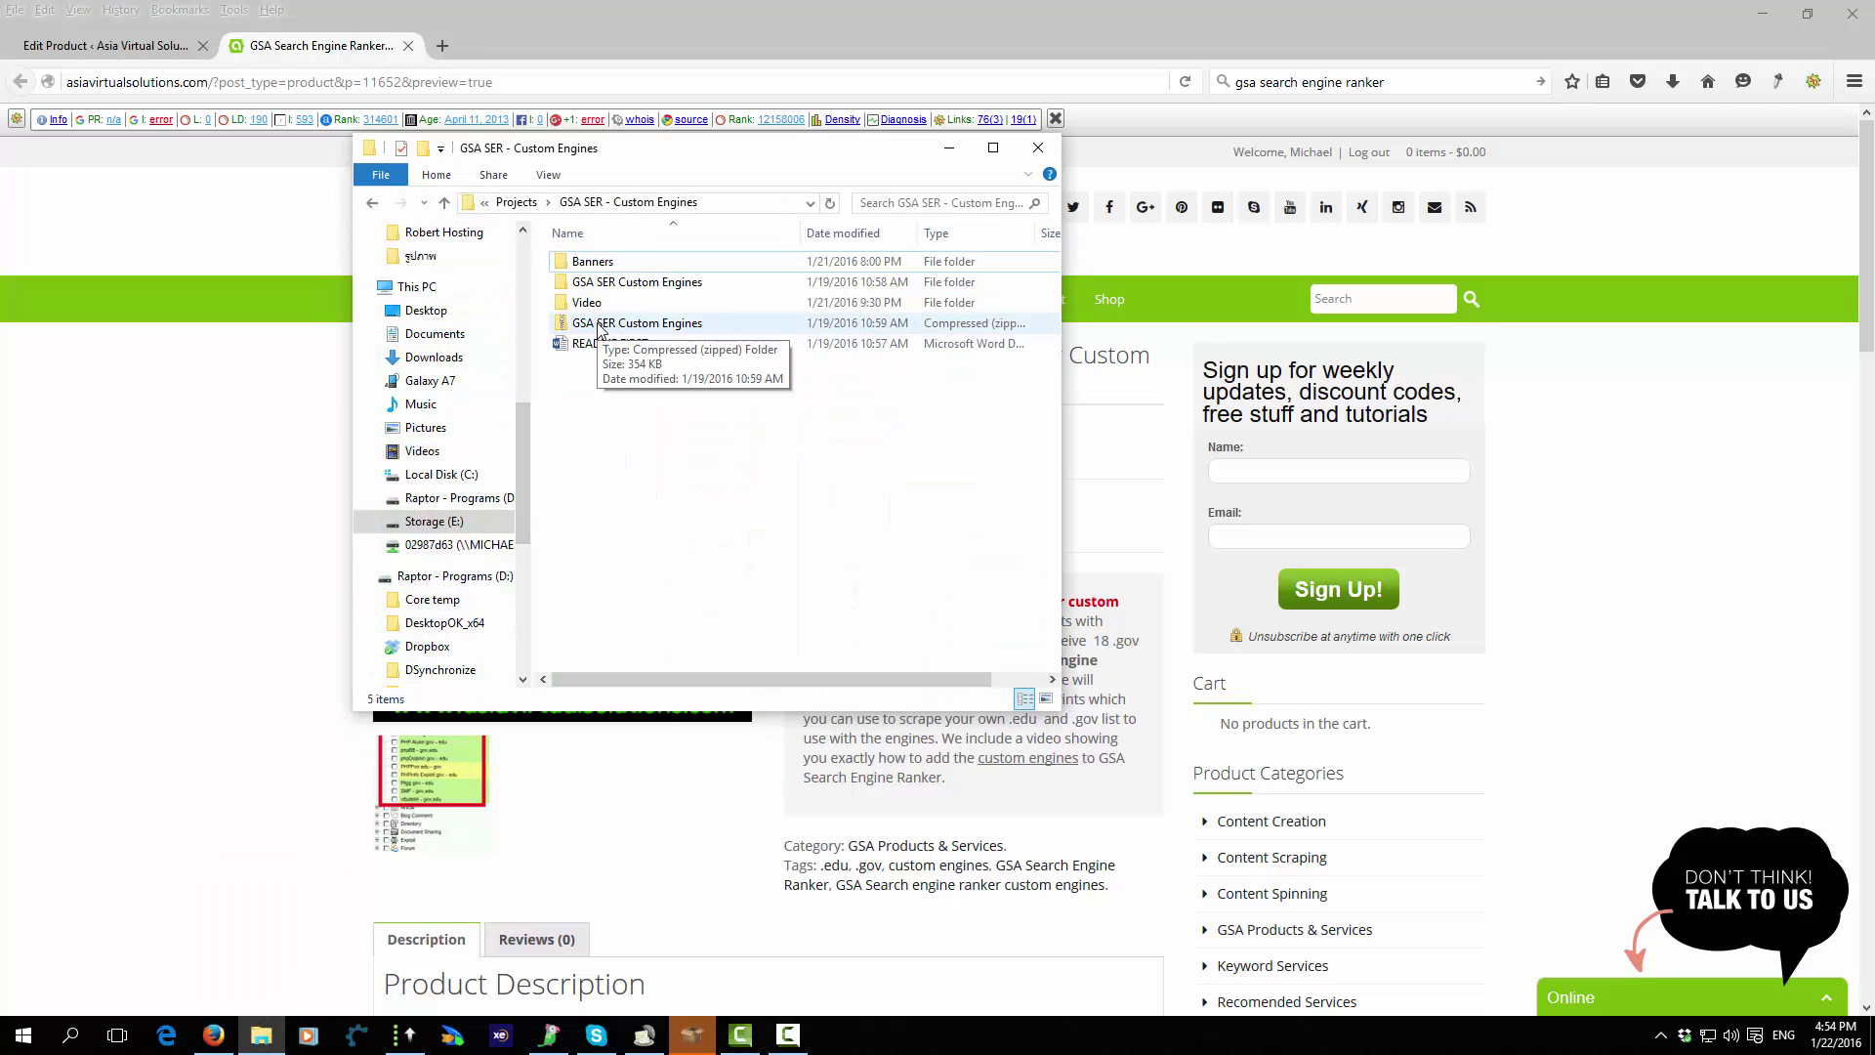
{"action": "right_click", "coordinate": [653, 332]}
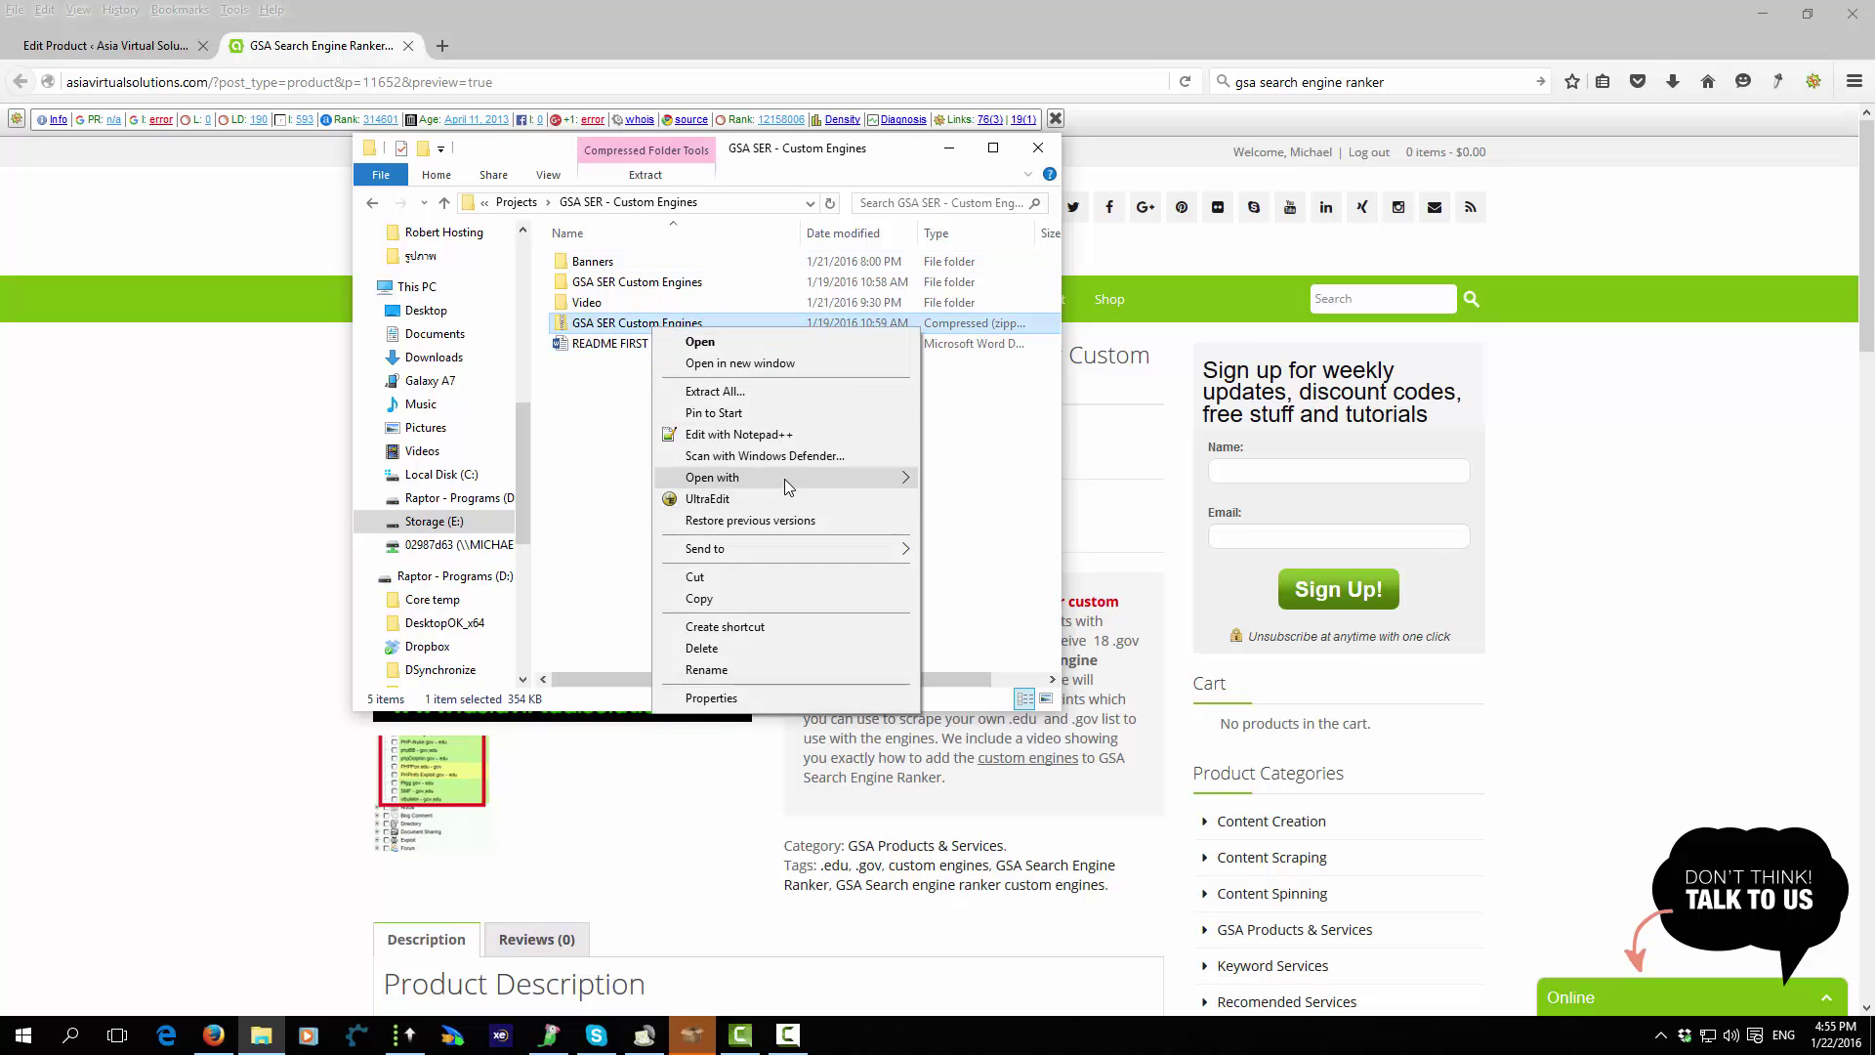
{"action": "mouse_move", "coordinate": [786, 485]}
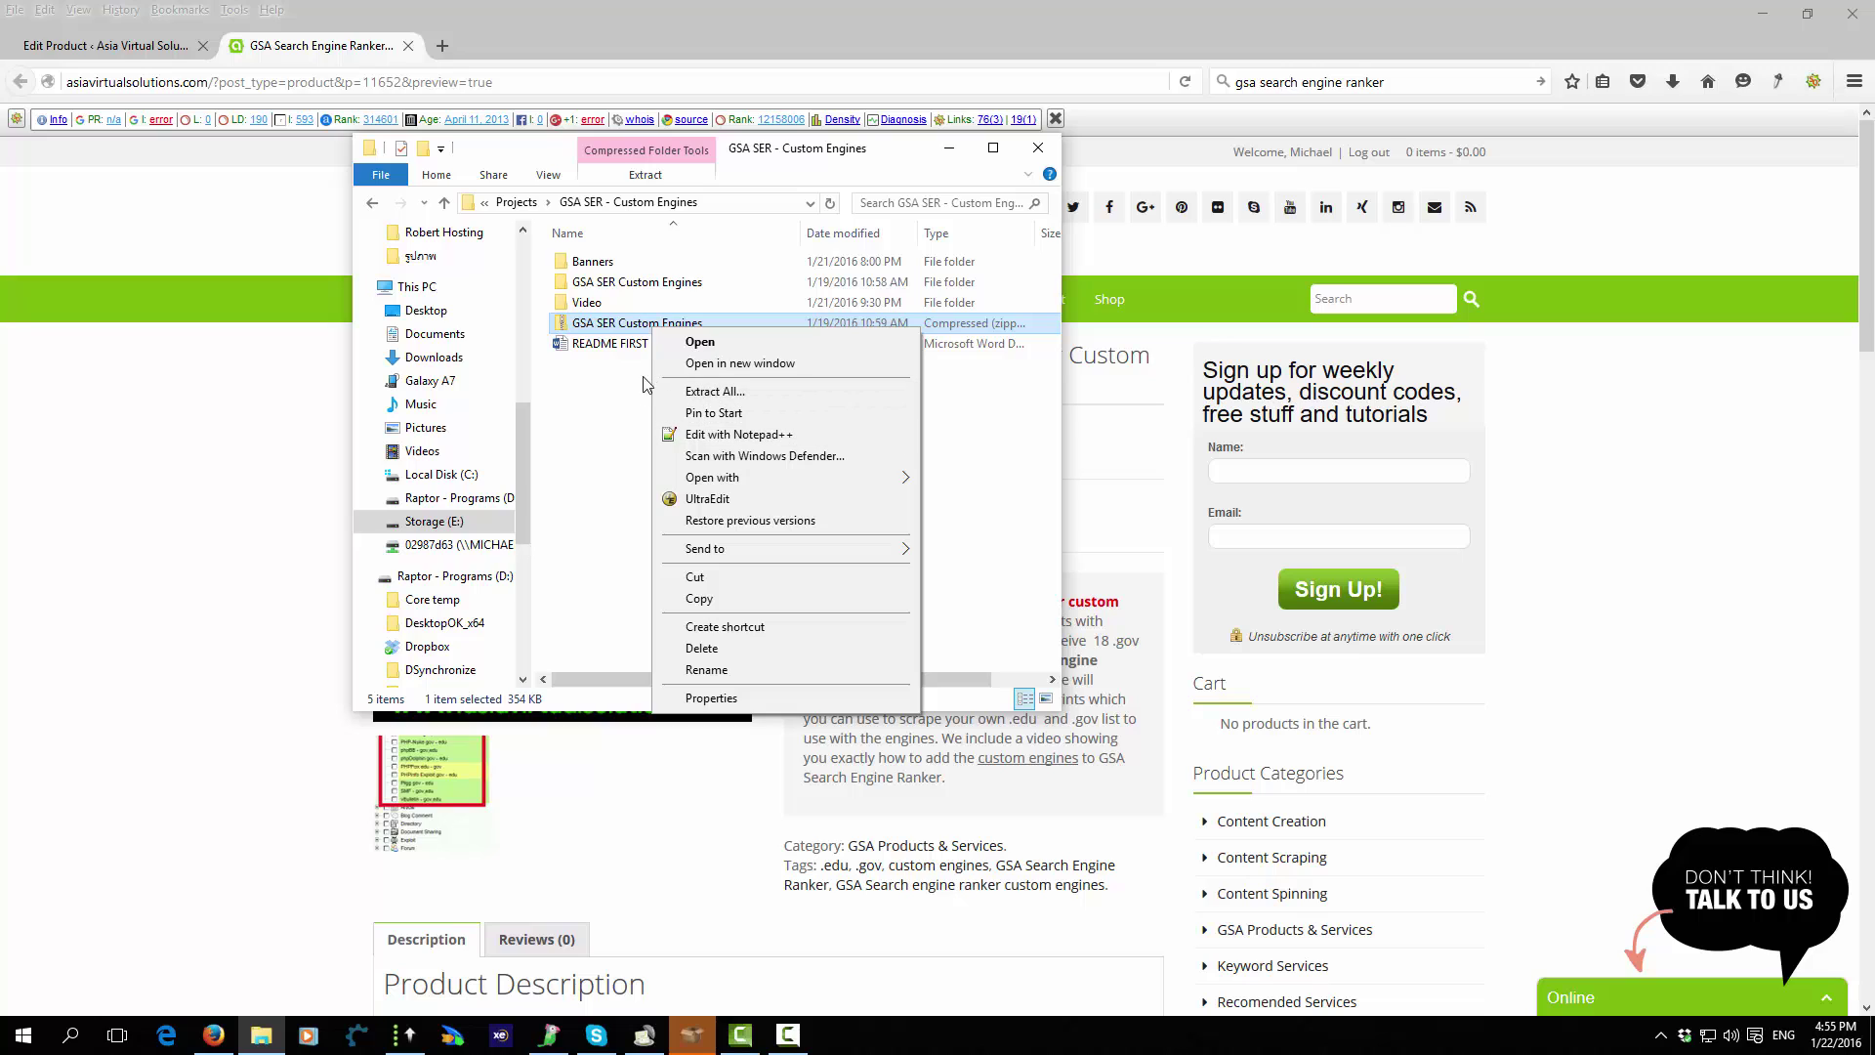
{"action": "left_click", "coordinate": [620, 412]}
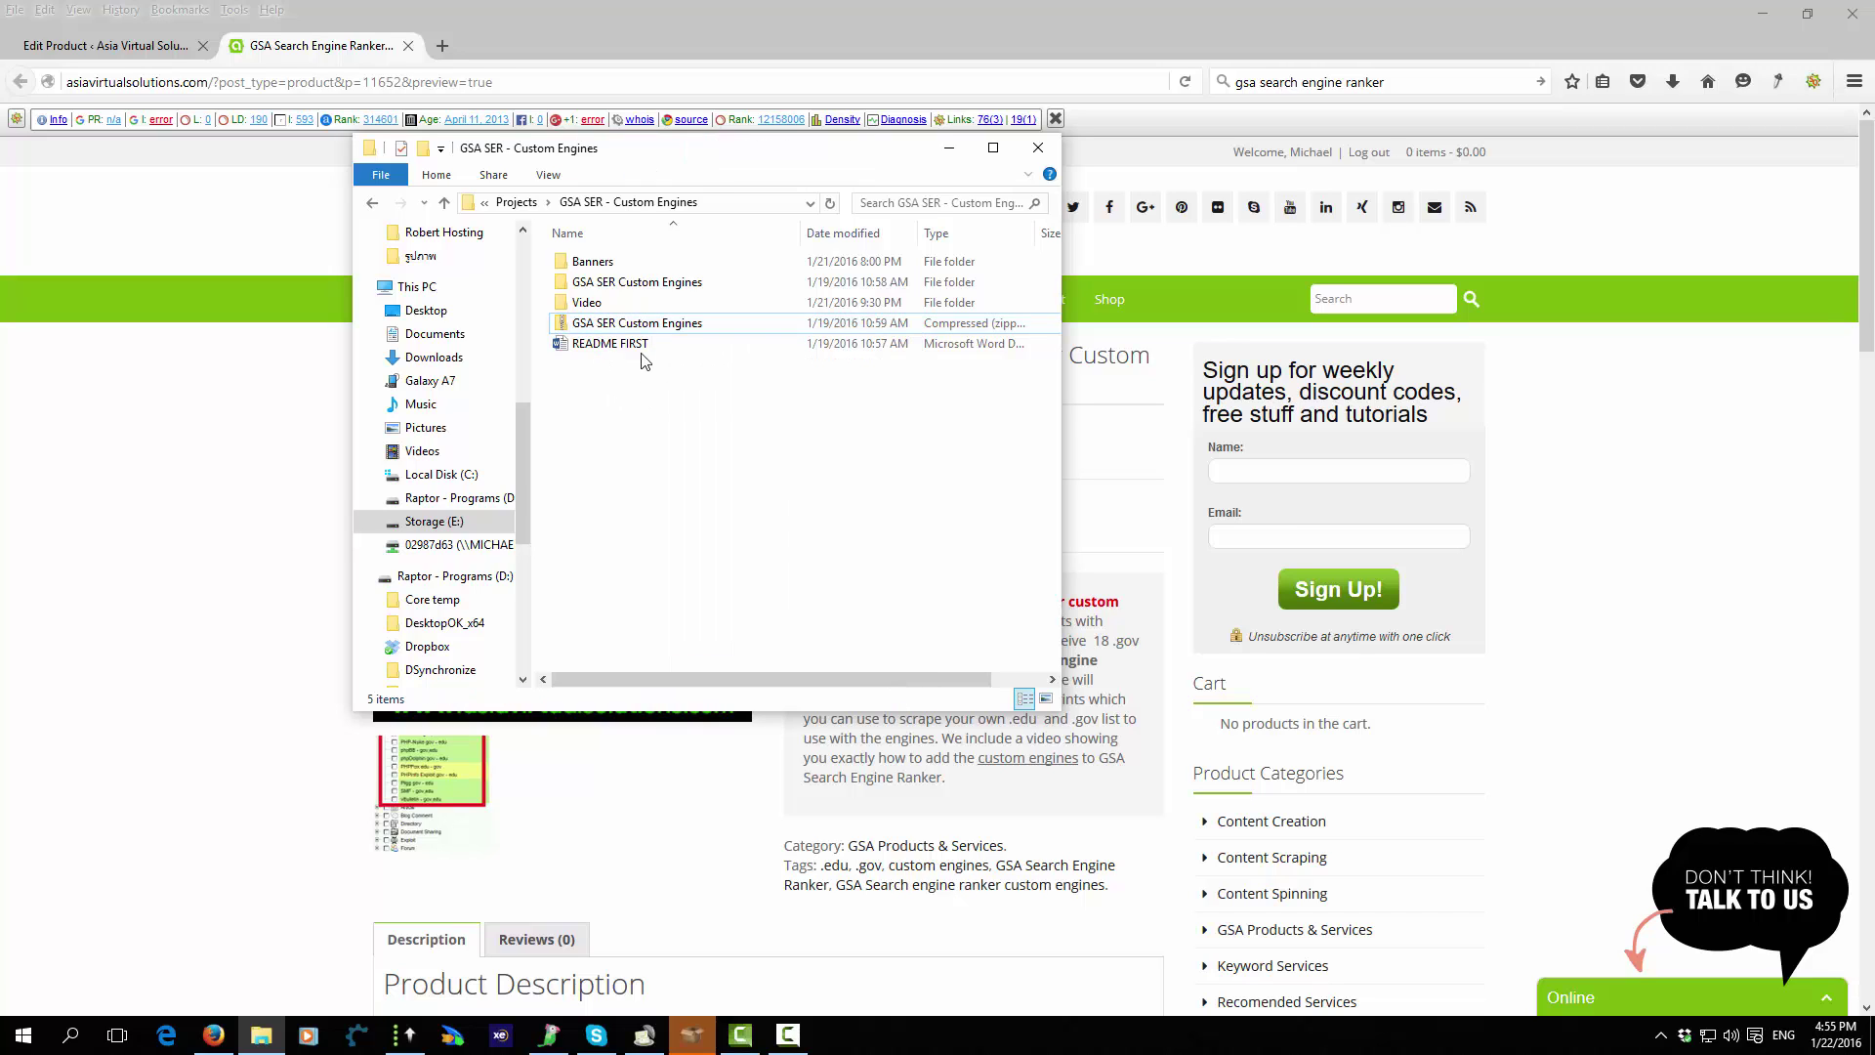
{"action": "double_click", "coordinate": [638, 322]}
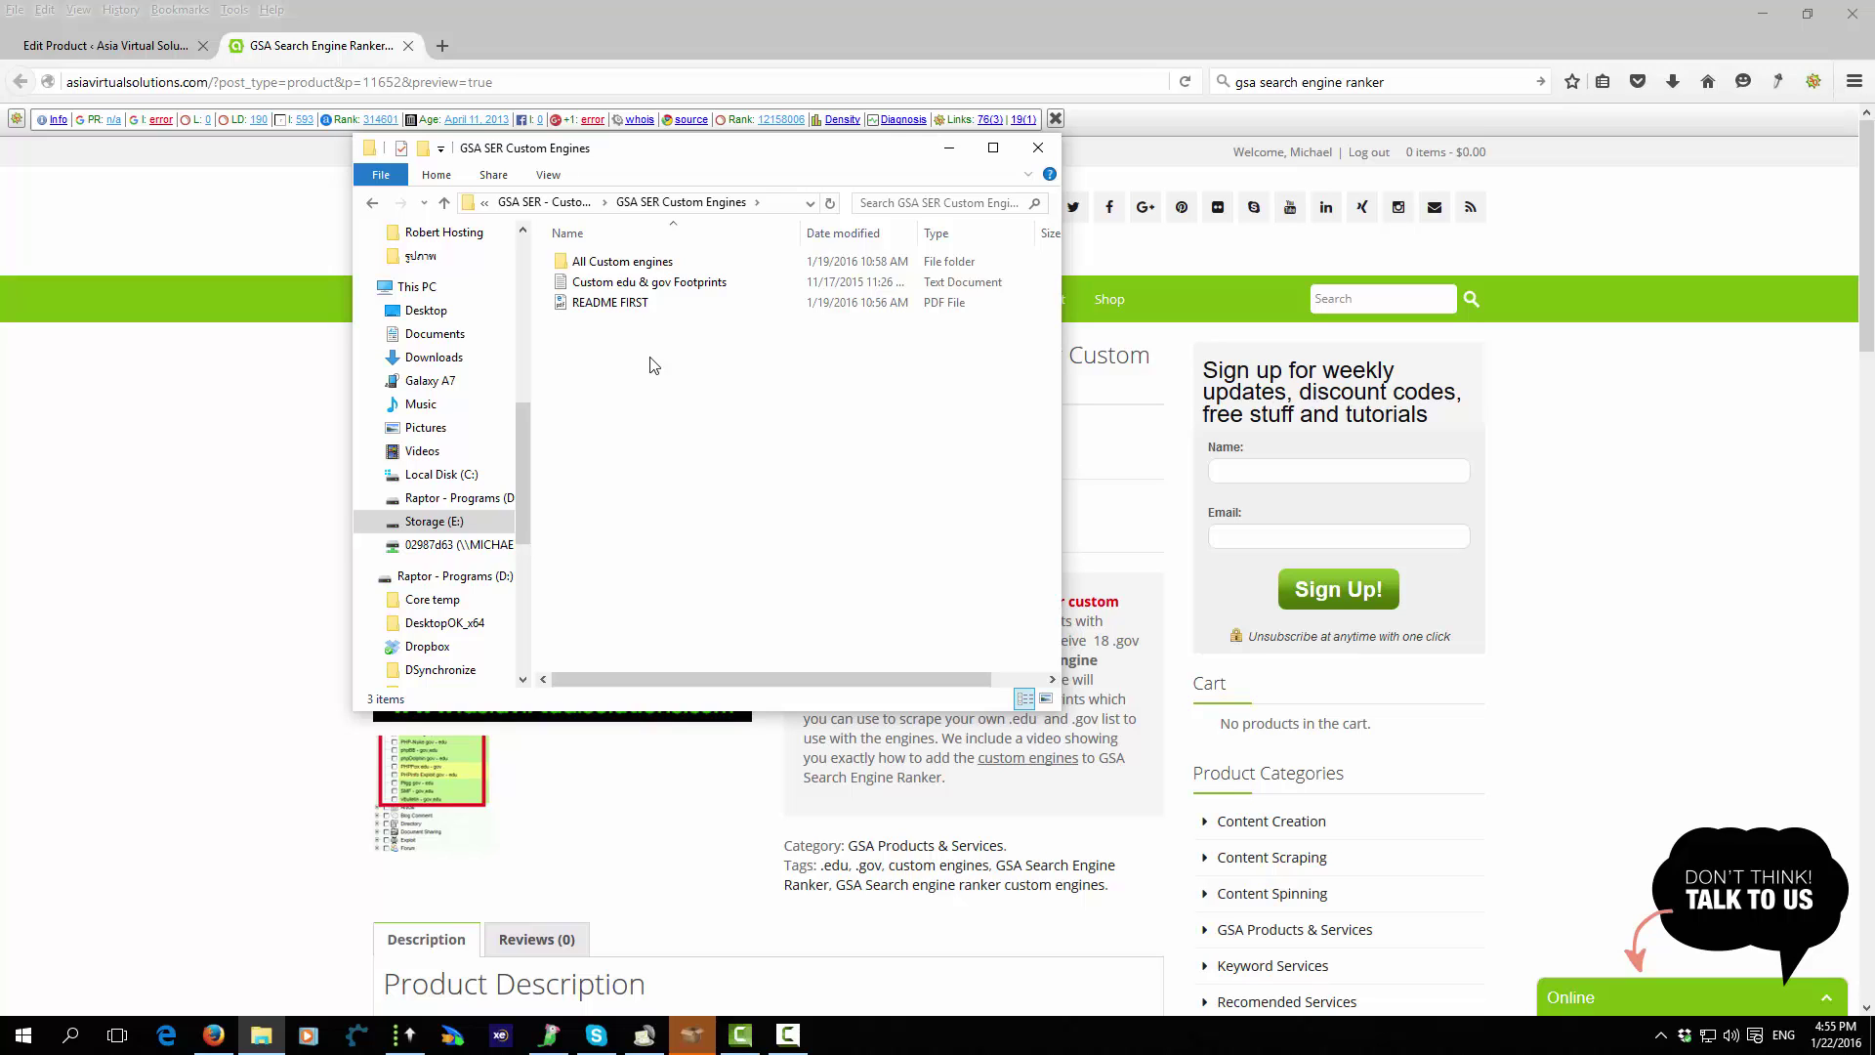
Step: Read the README FIRST PDF and view the contents of the All Custom engines folder
{"action": "double_click", "coordinate": [621, 305]}
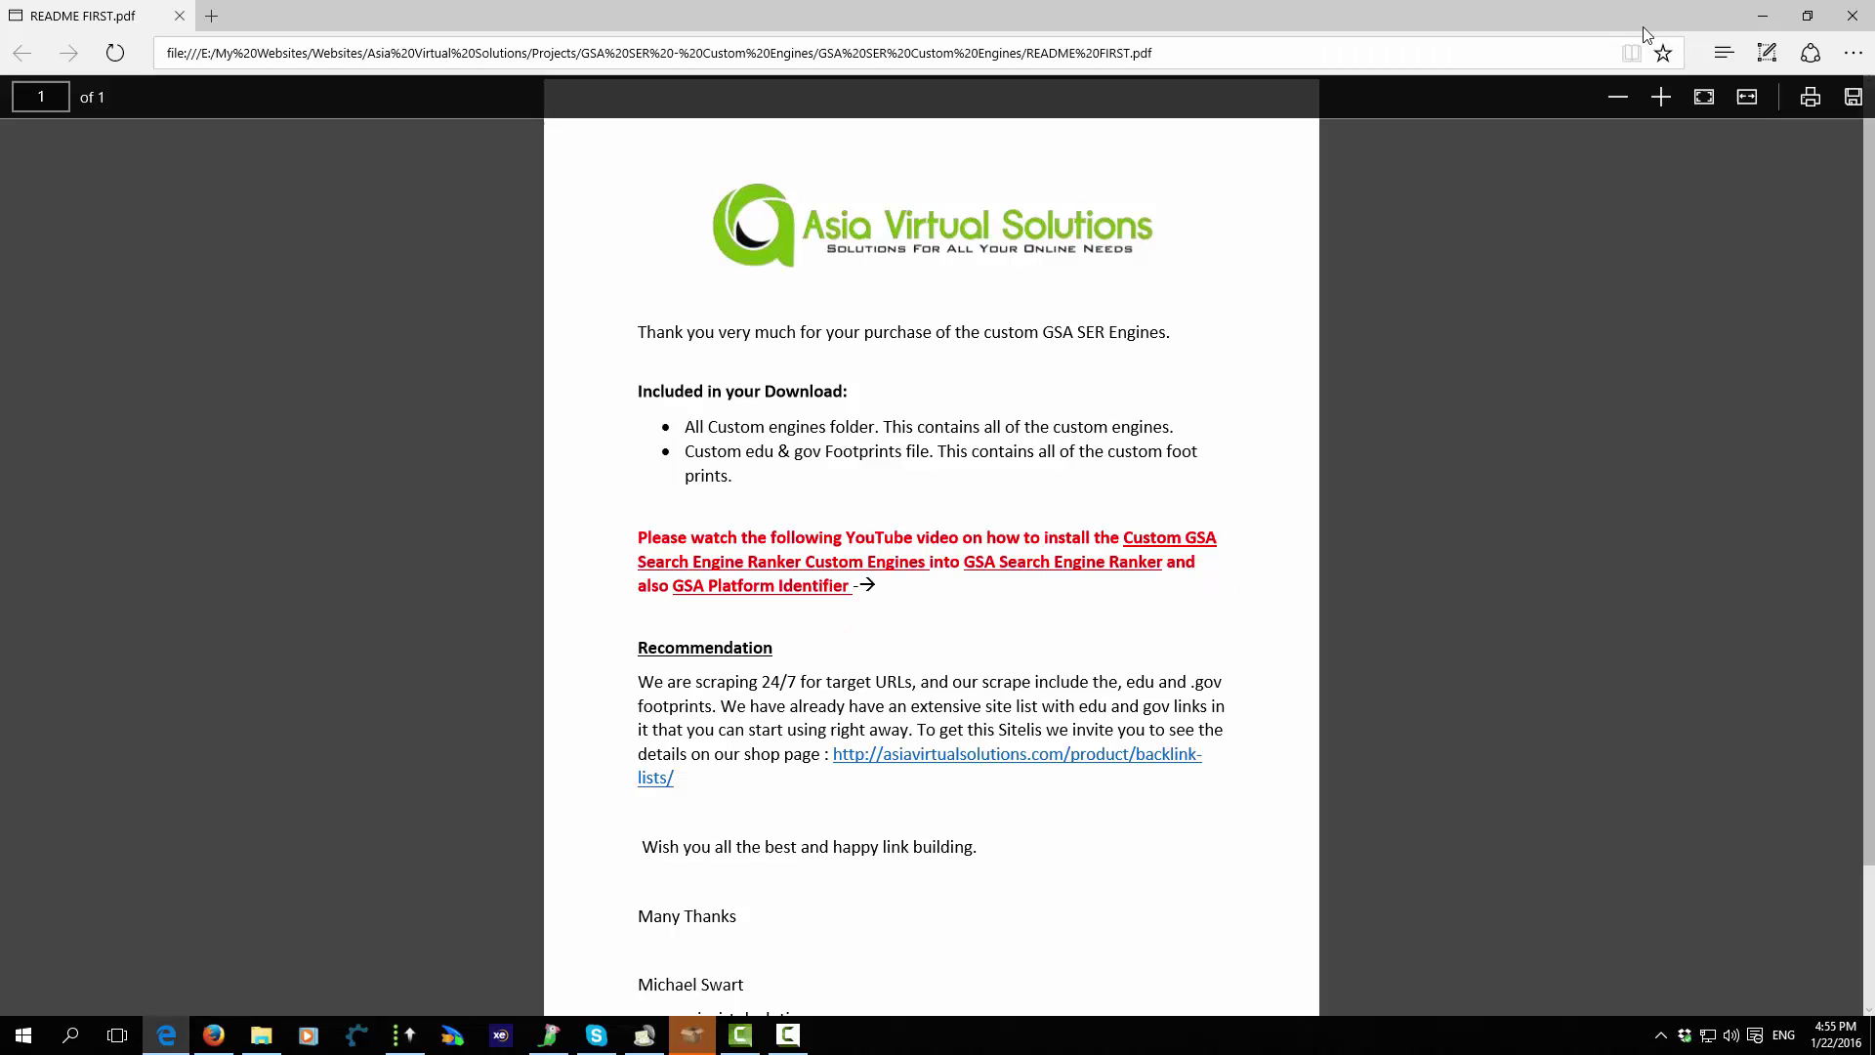
{"action": "left_click", "coordinate": [1850, 17]}
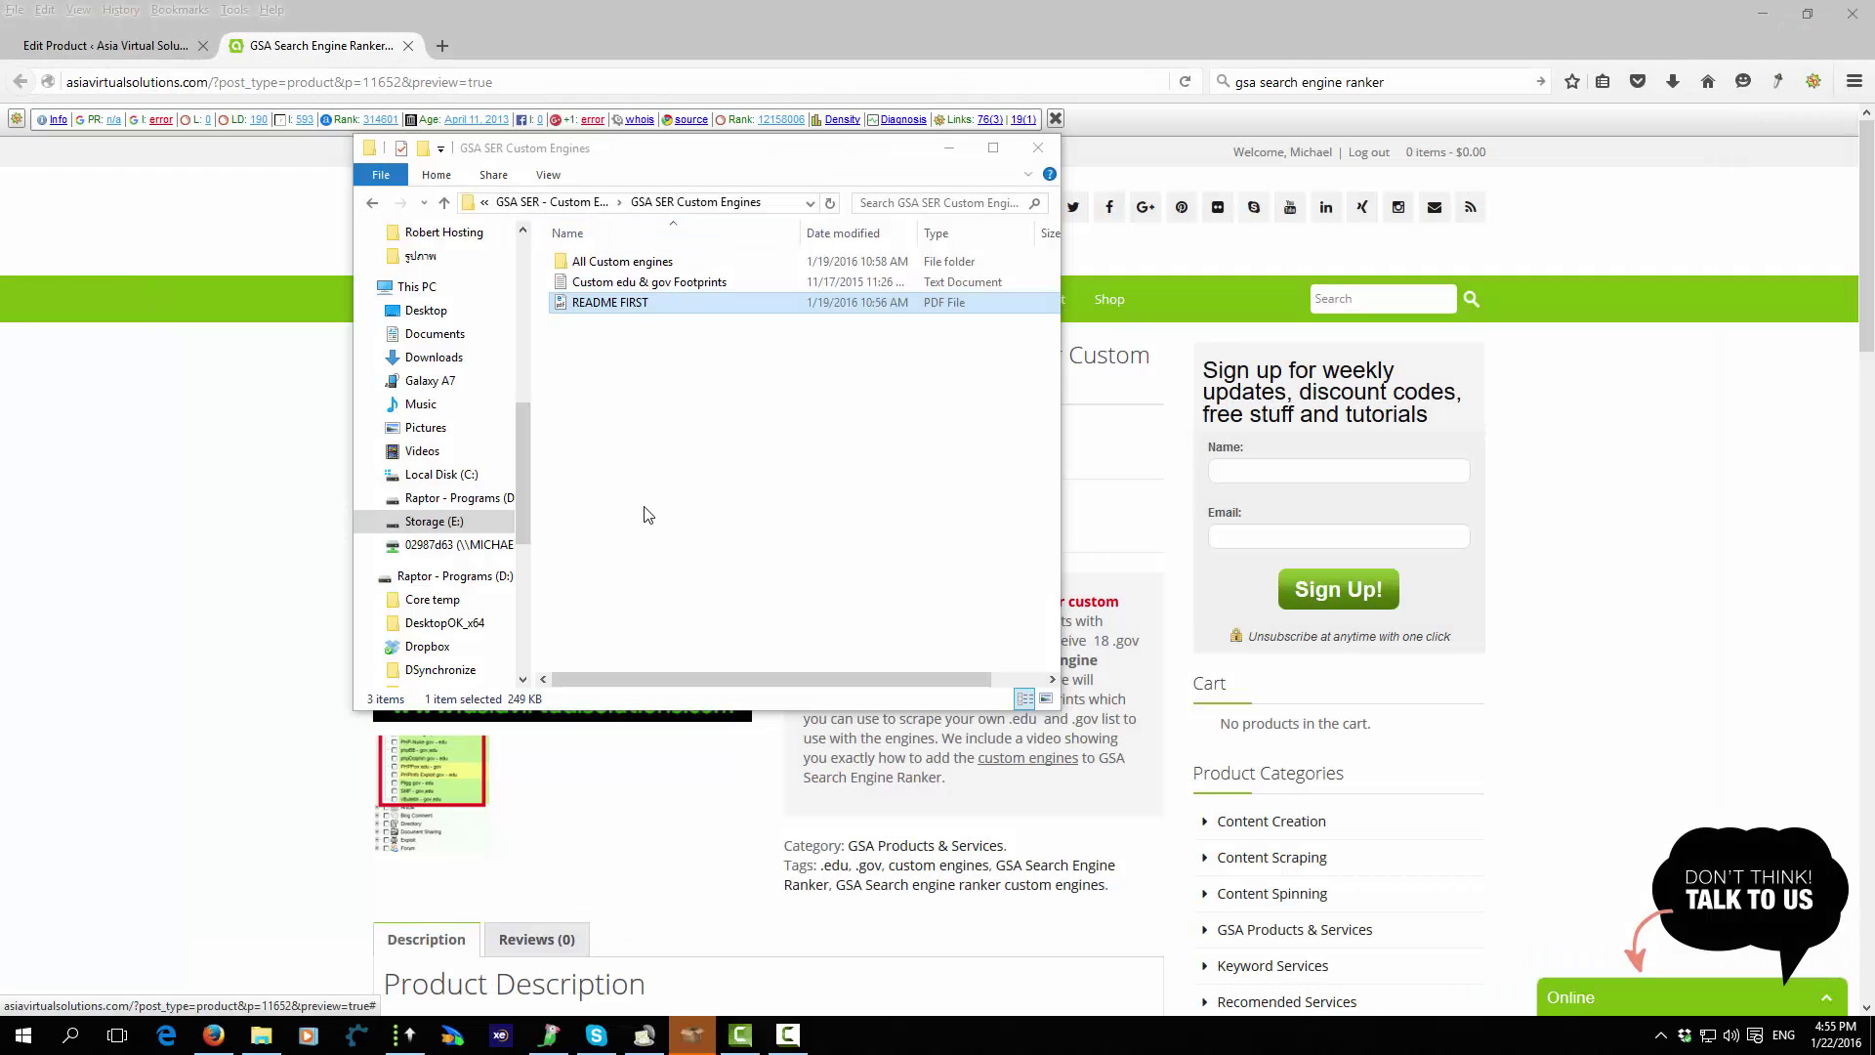
{"action": "double_click", "coordinate": [605, 262]}
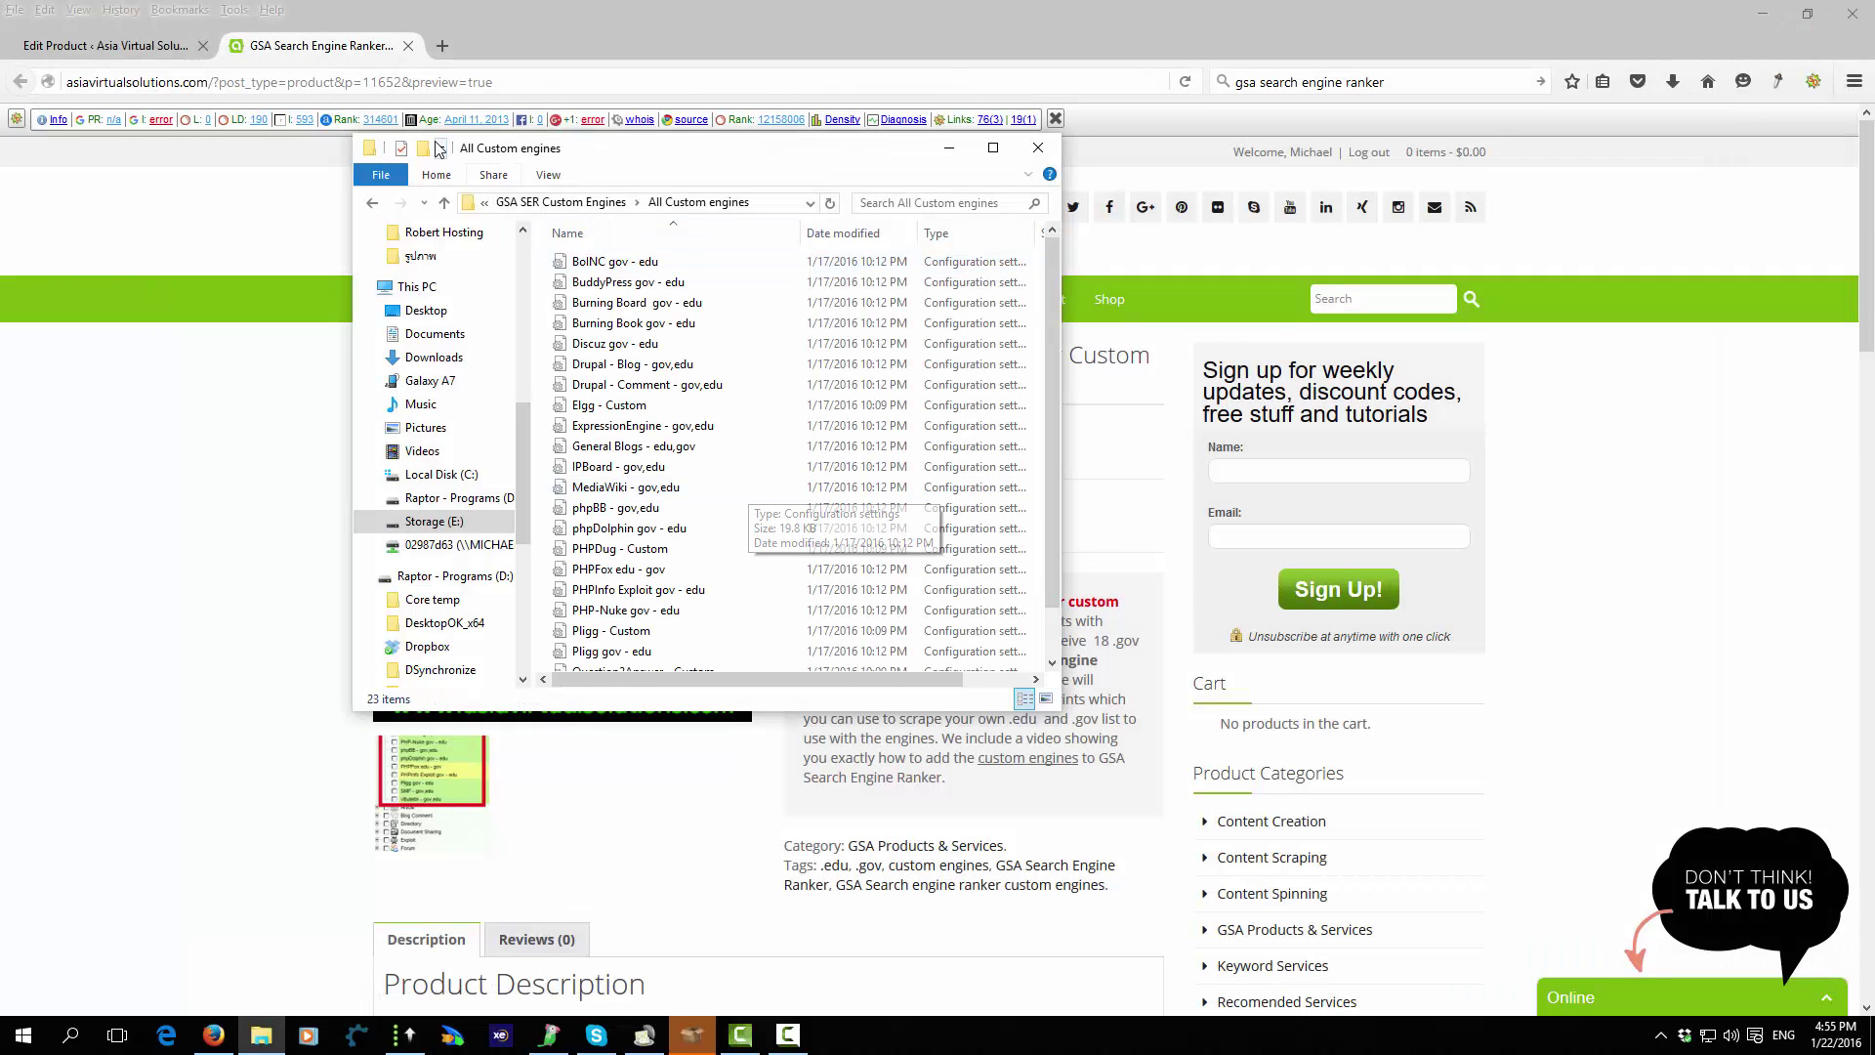
{"action": "left_click", "coordinate": [372, 203]}
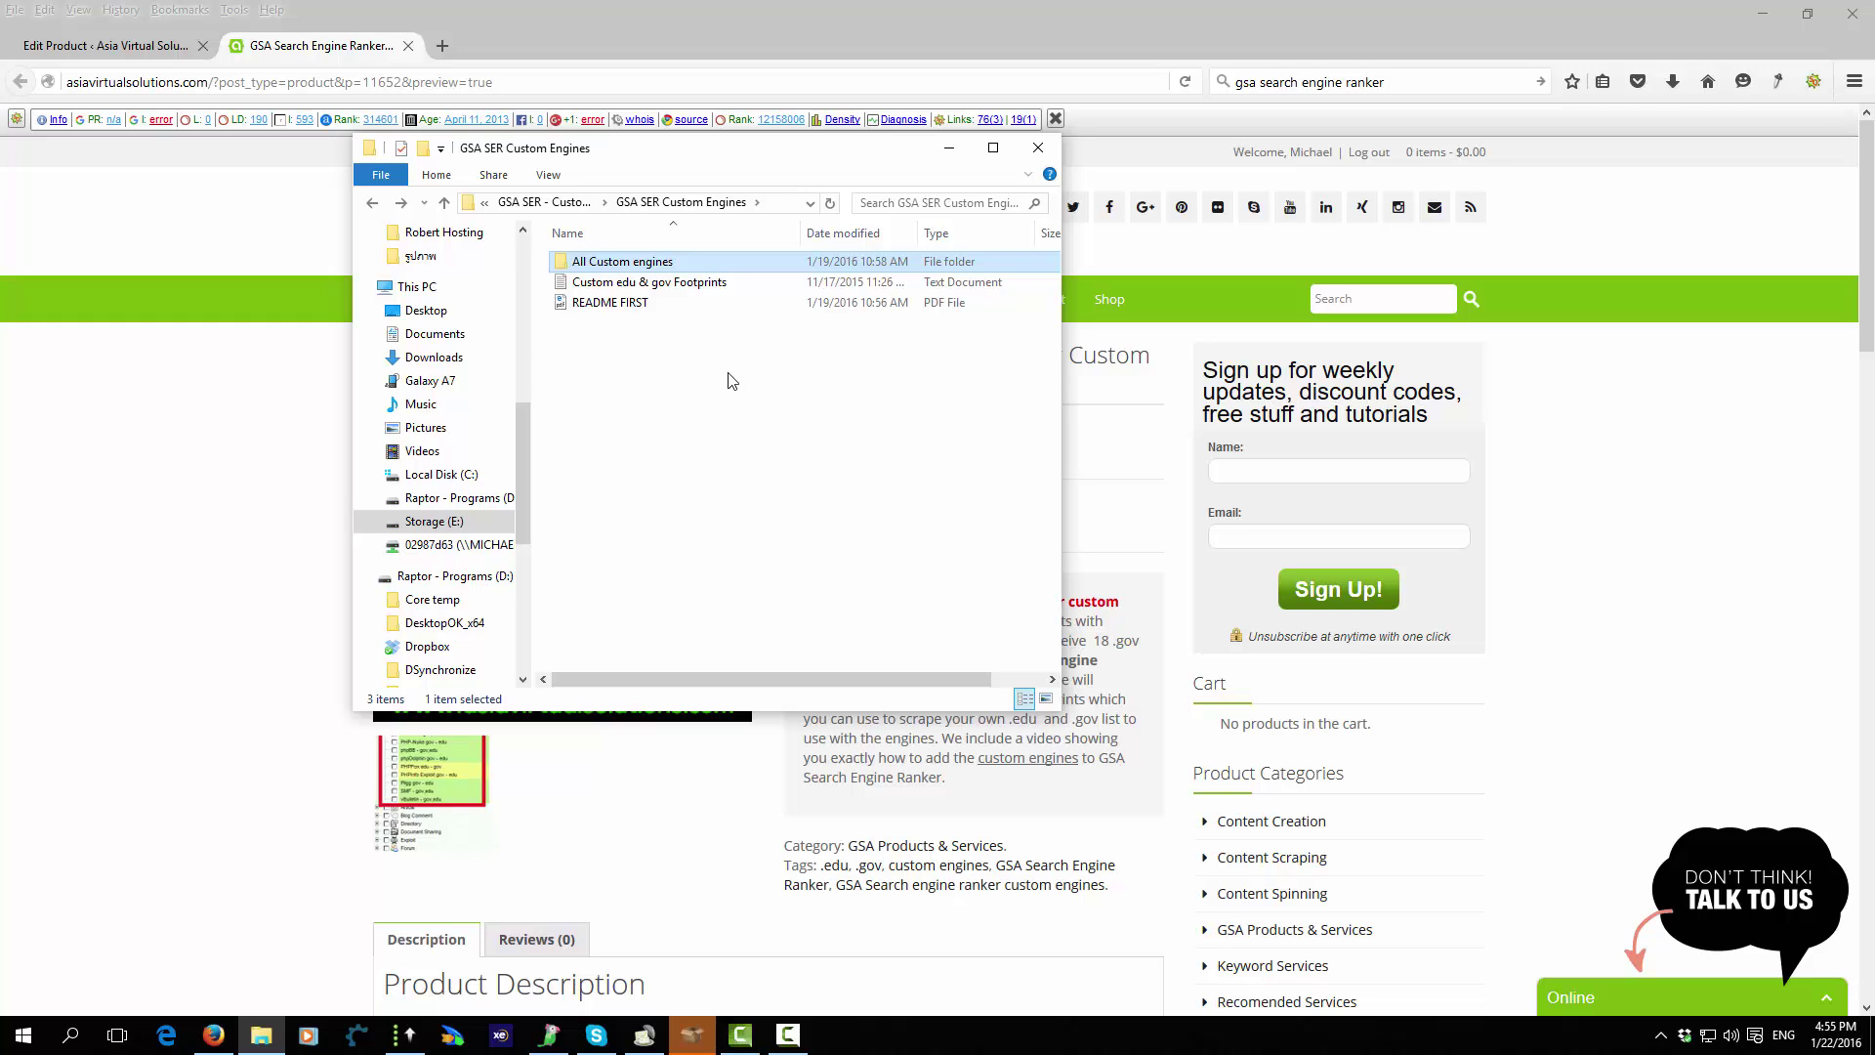
Step: Minimize the browser to reveal the desktop and narrow the navigation pane of the GSA SER Custom Engines folder window
{"action": "left_click", "coordinate": [1763, 14]}
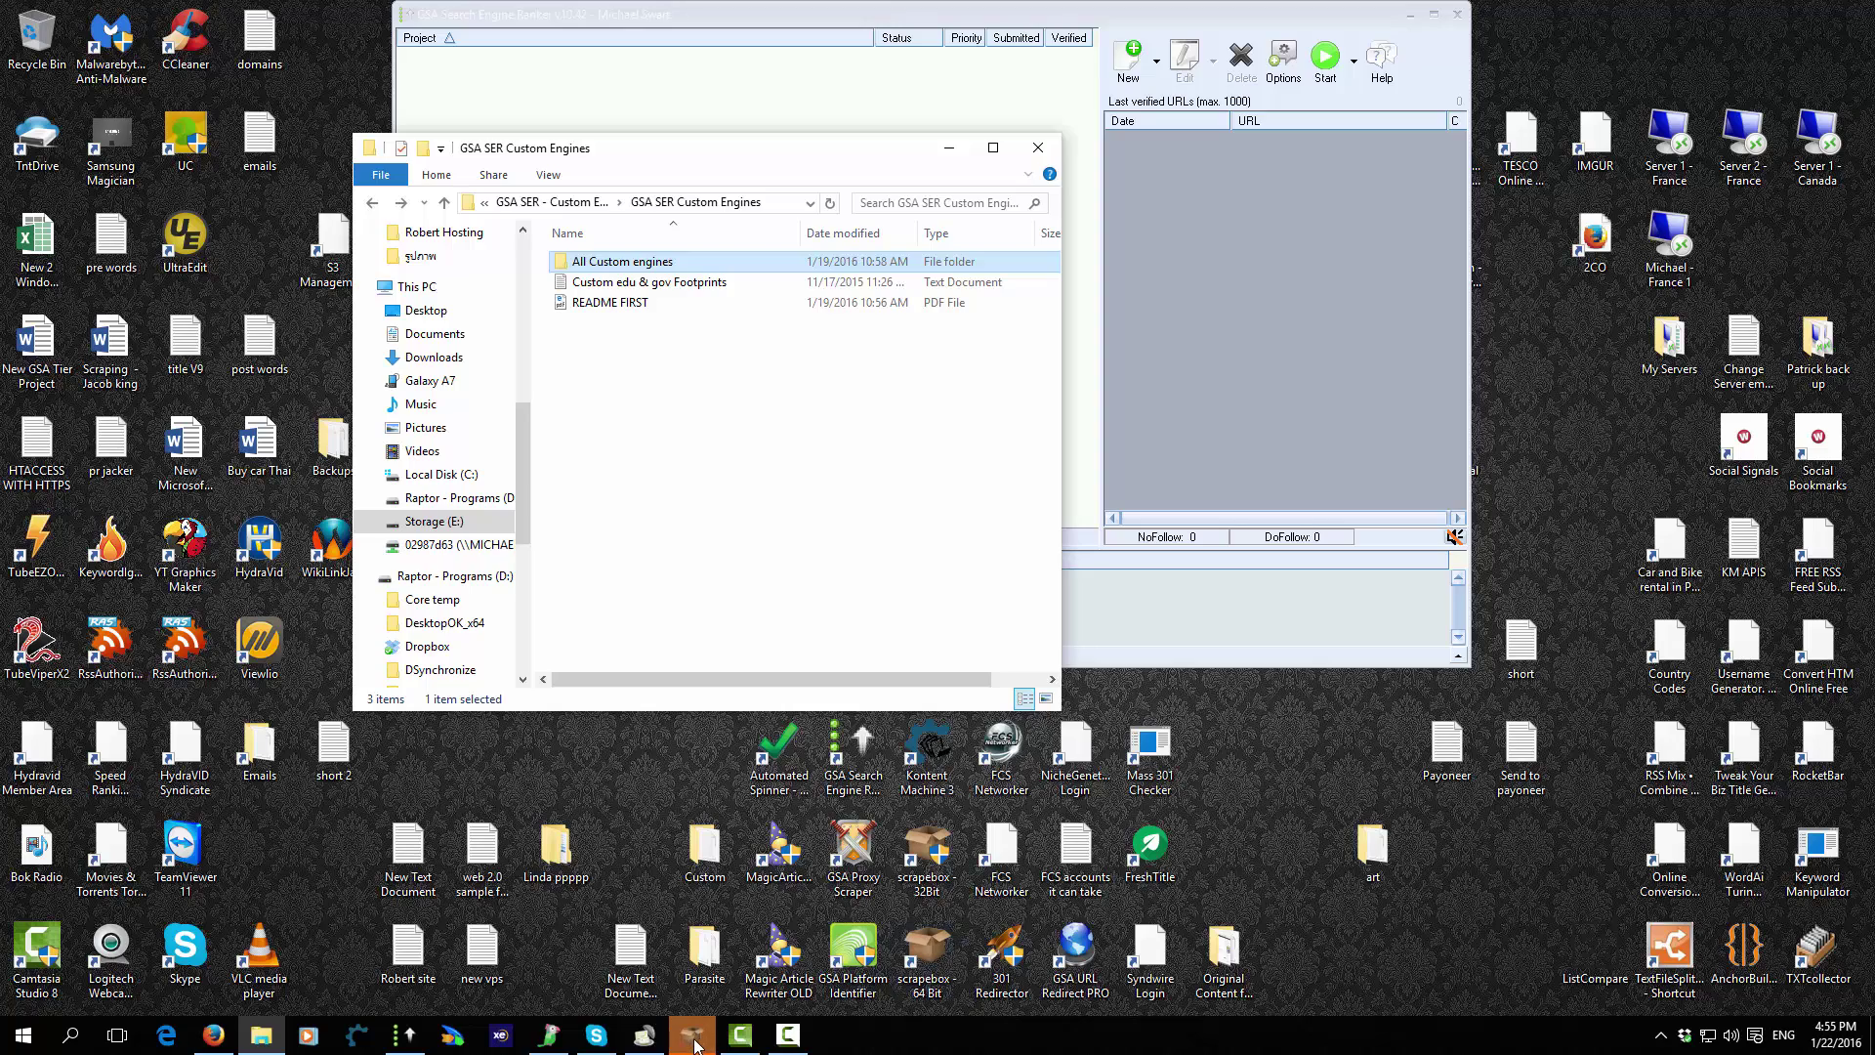
{"action": "left_click", "coordinate": [214, 1035]}
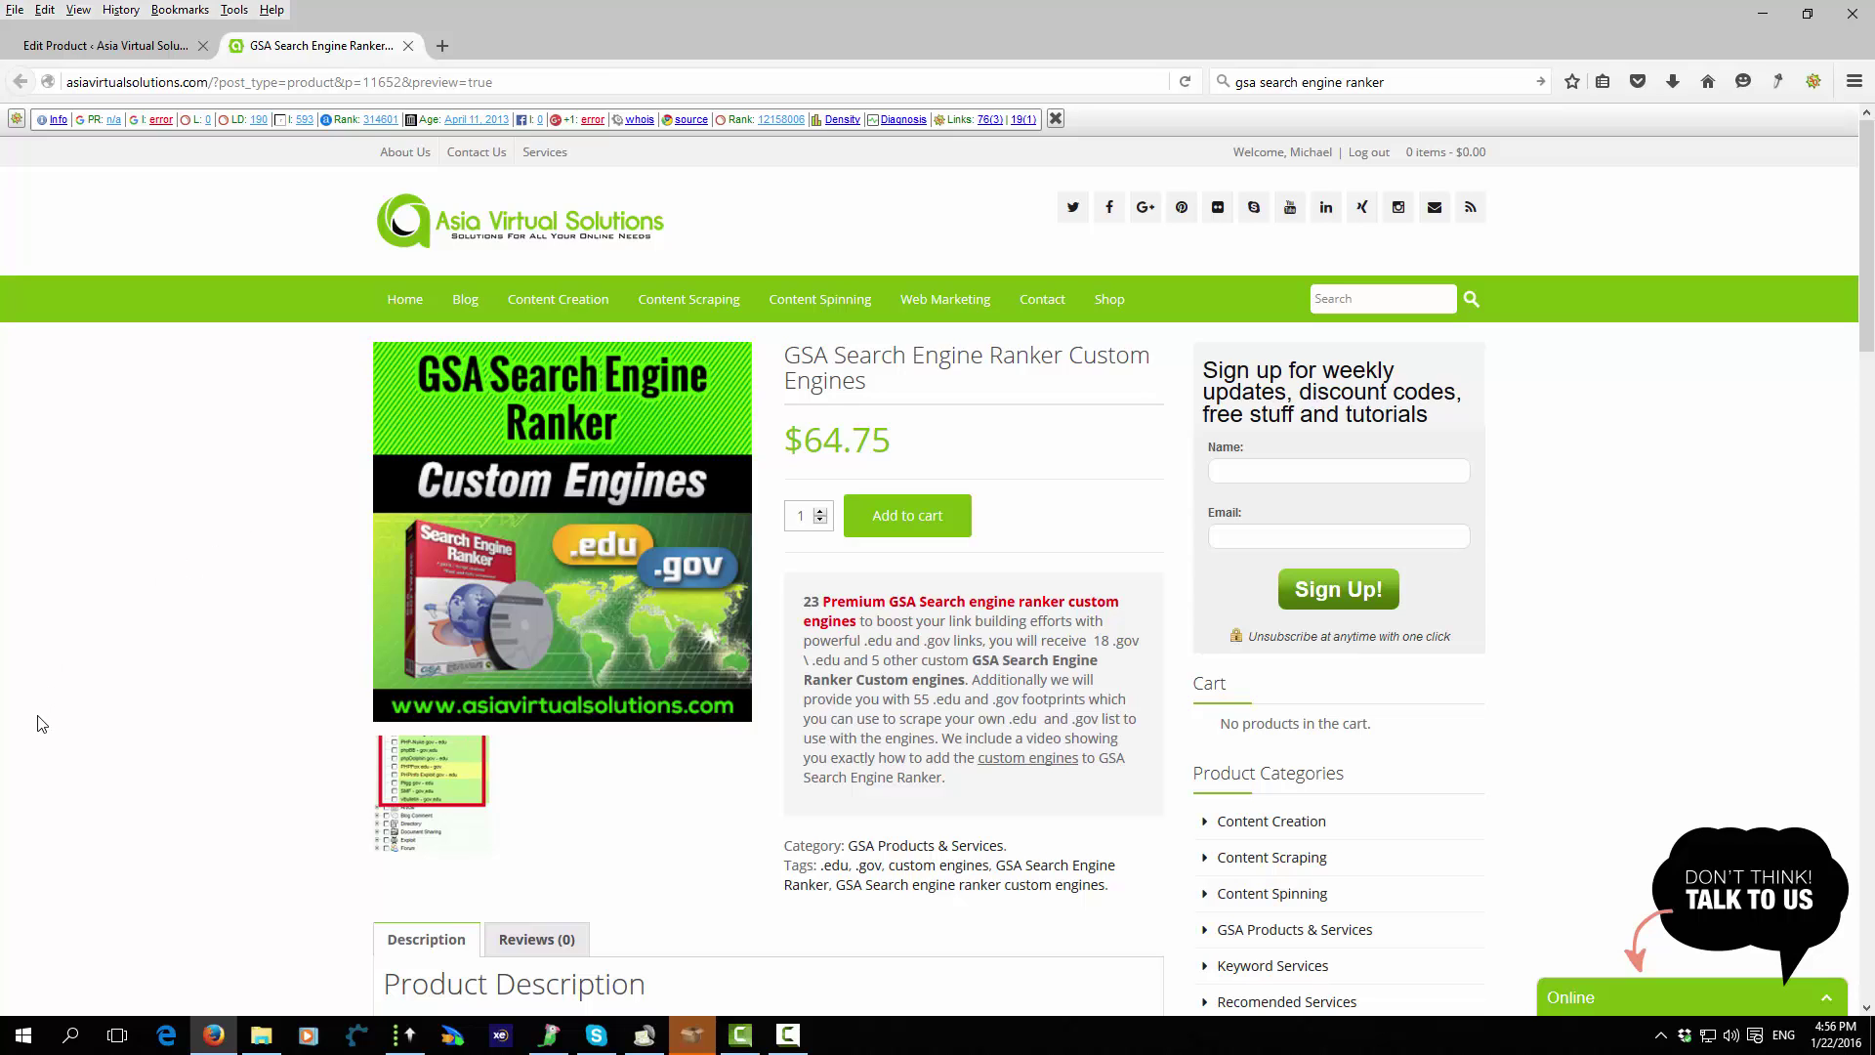
{"action": "left_click", "coordinate": [1761, 14]}
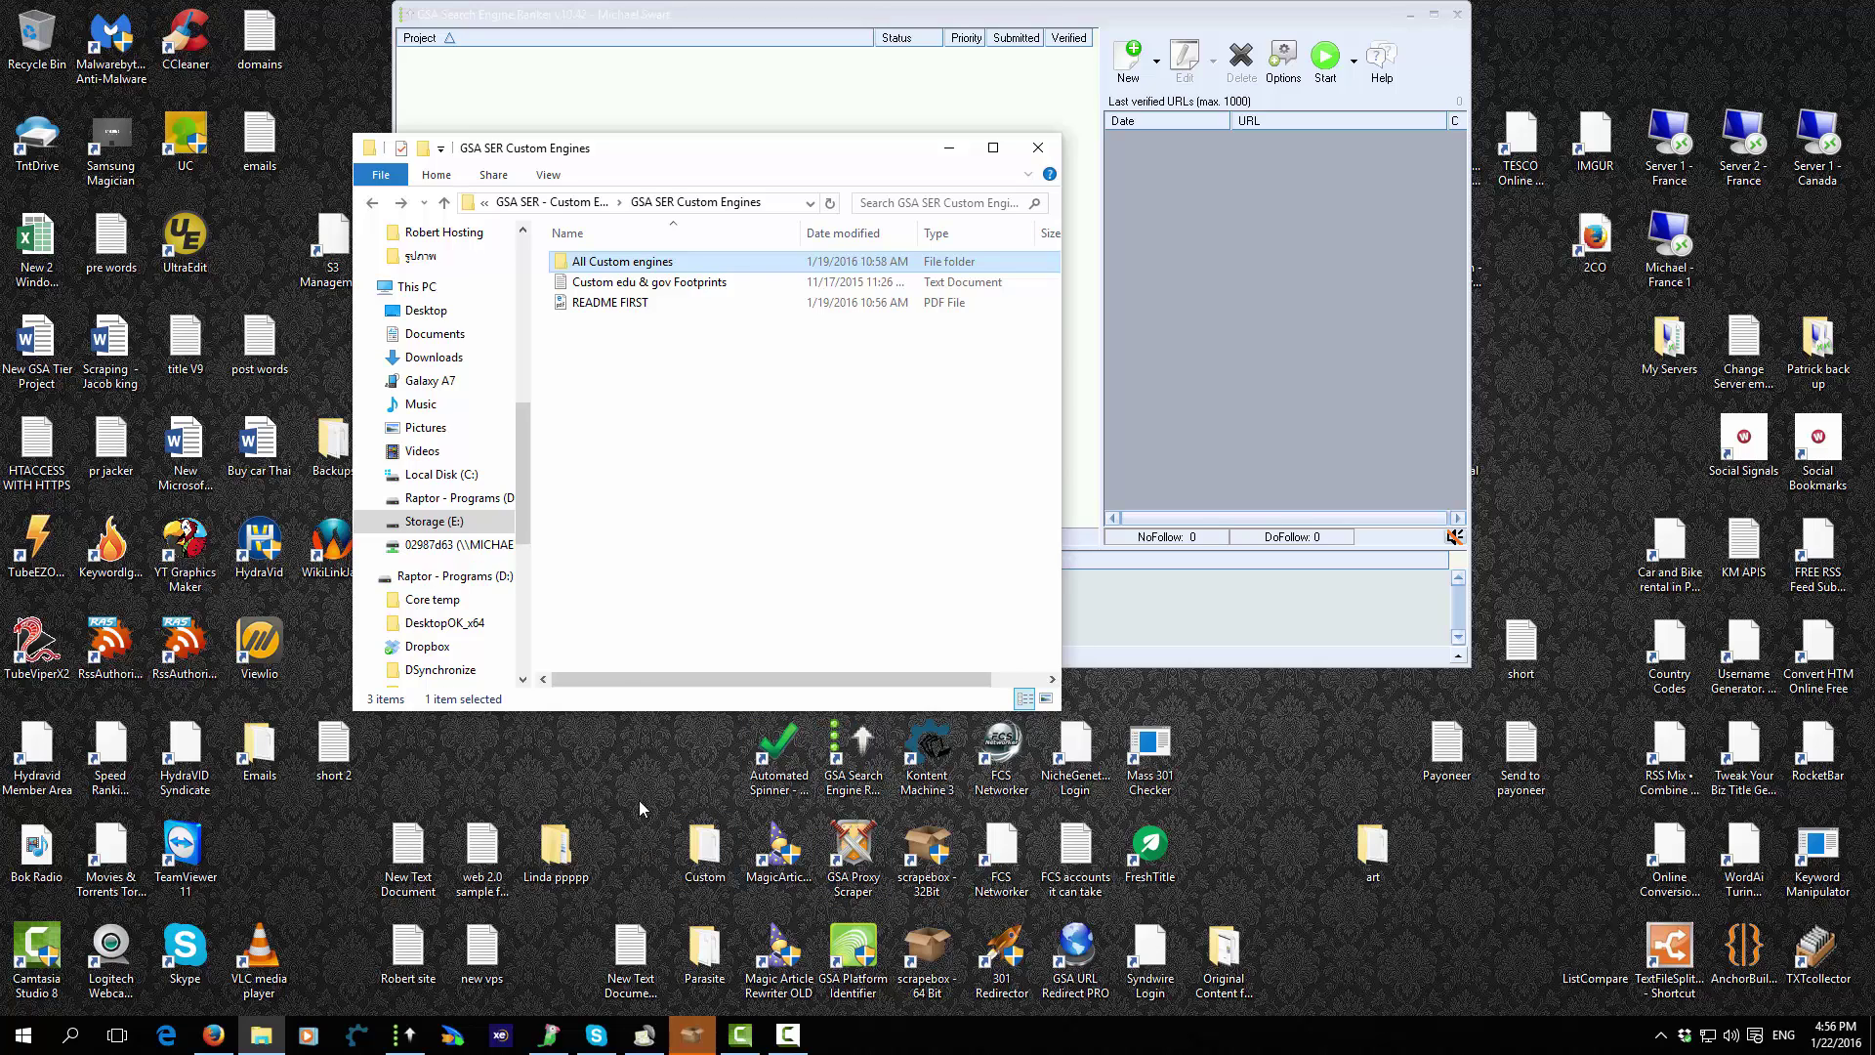
{"action": "left_click_drag", "start_coordinate": [533, 350], "coordinate": [427, 380]}
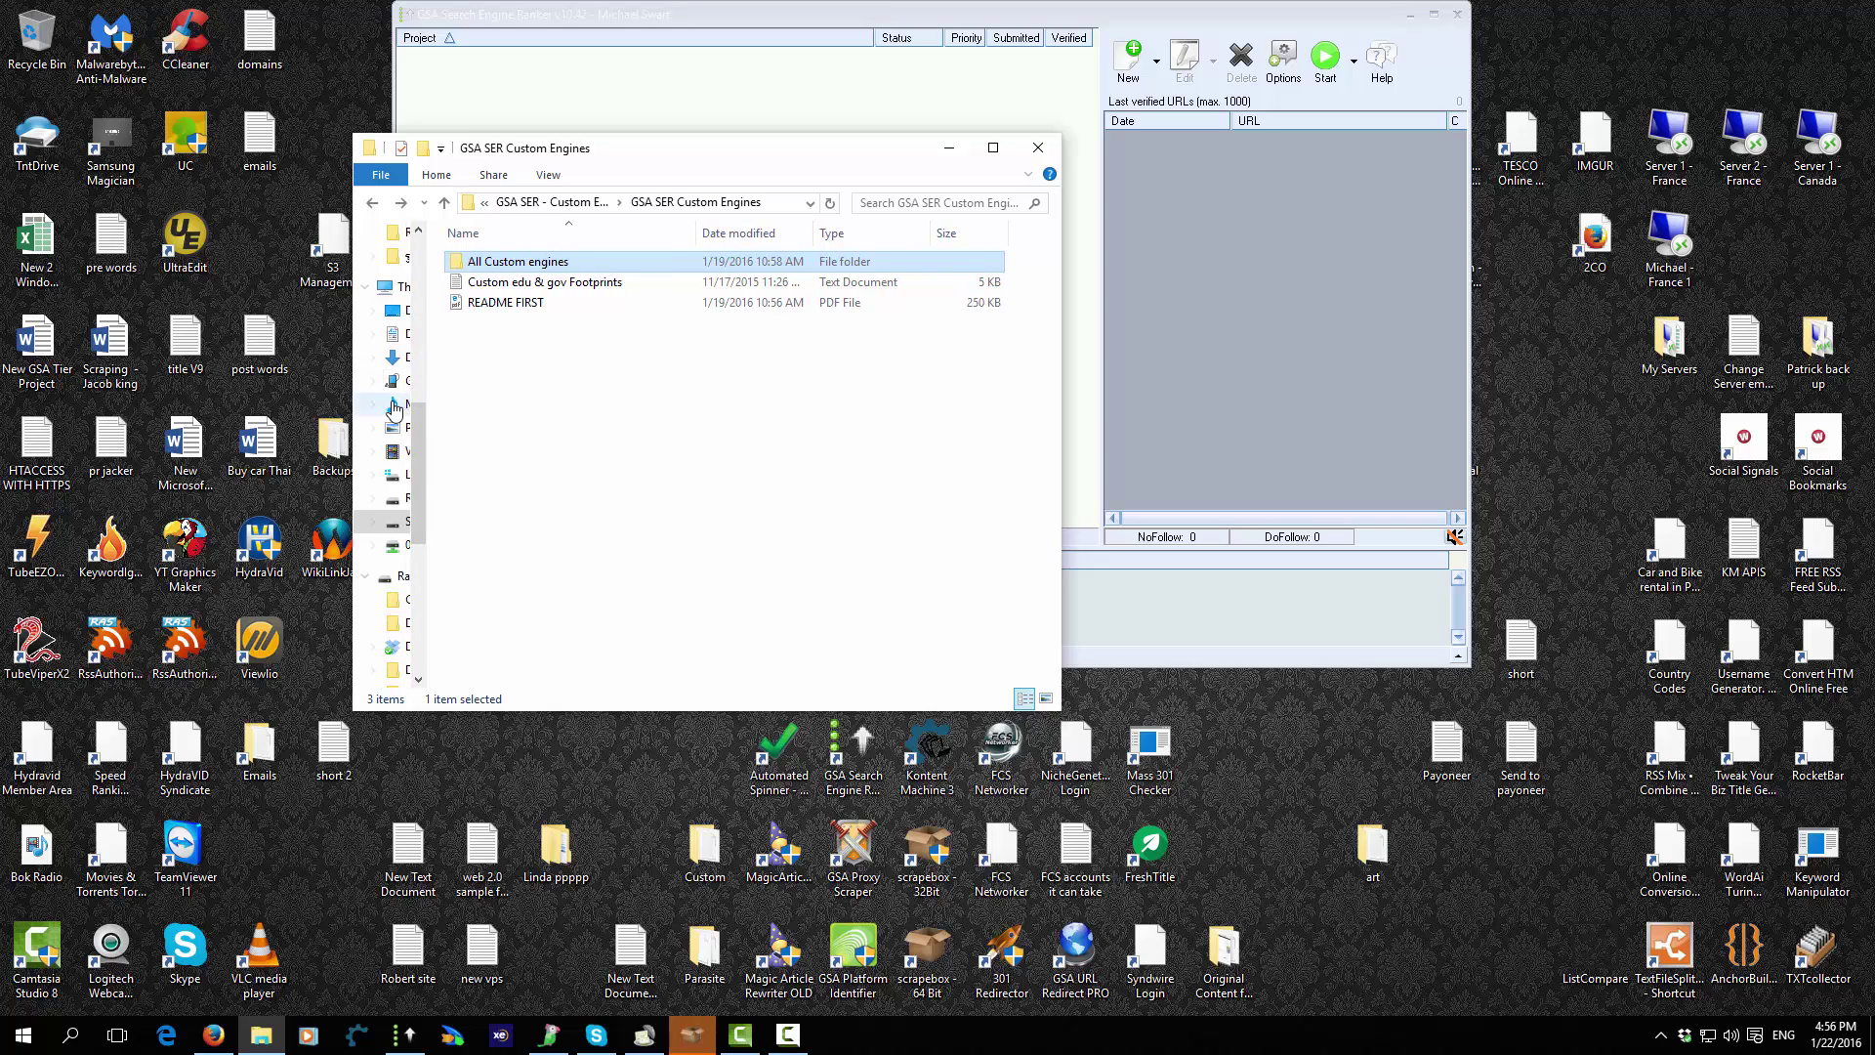
Step: Open the file location of the GSA Search Engine Ranker desktop shortcut and show the folder's full path
{"action": "left_click", "coordinate": [647, 779]}
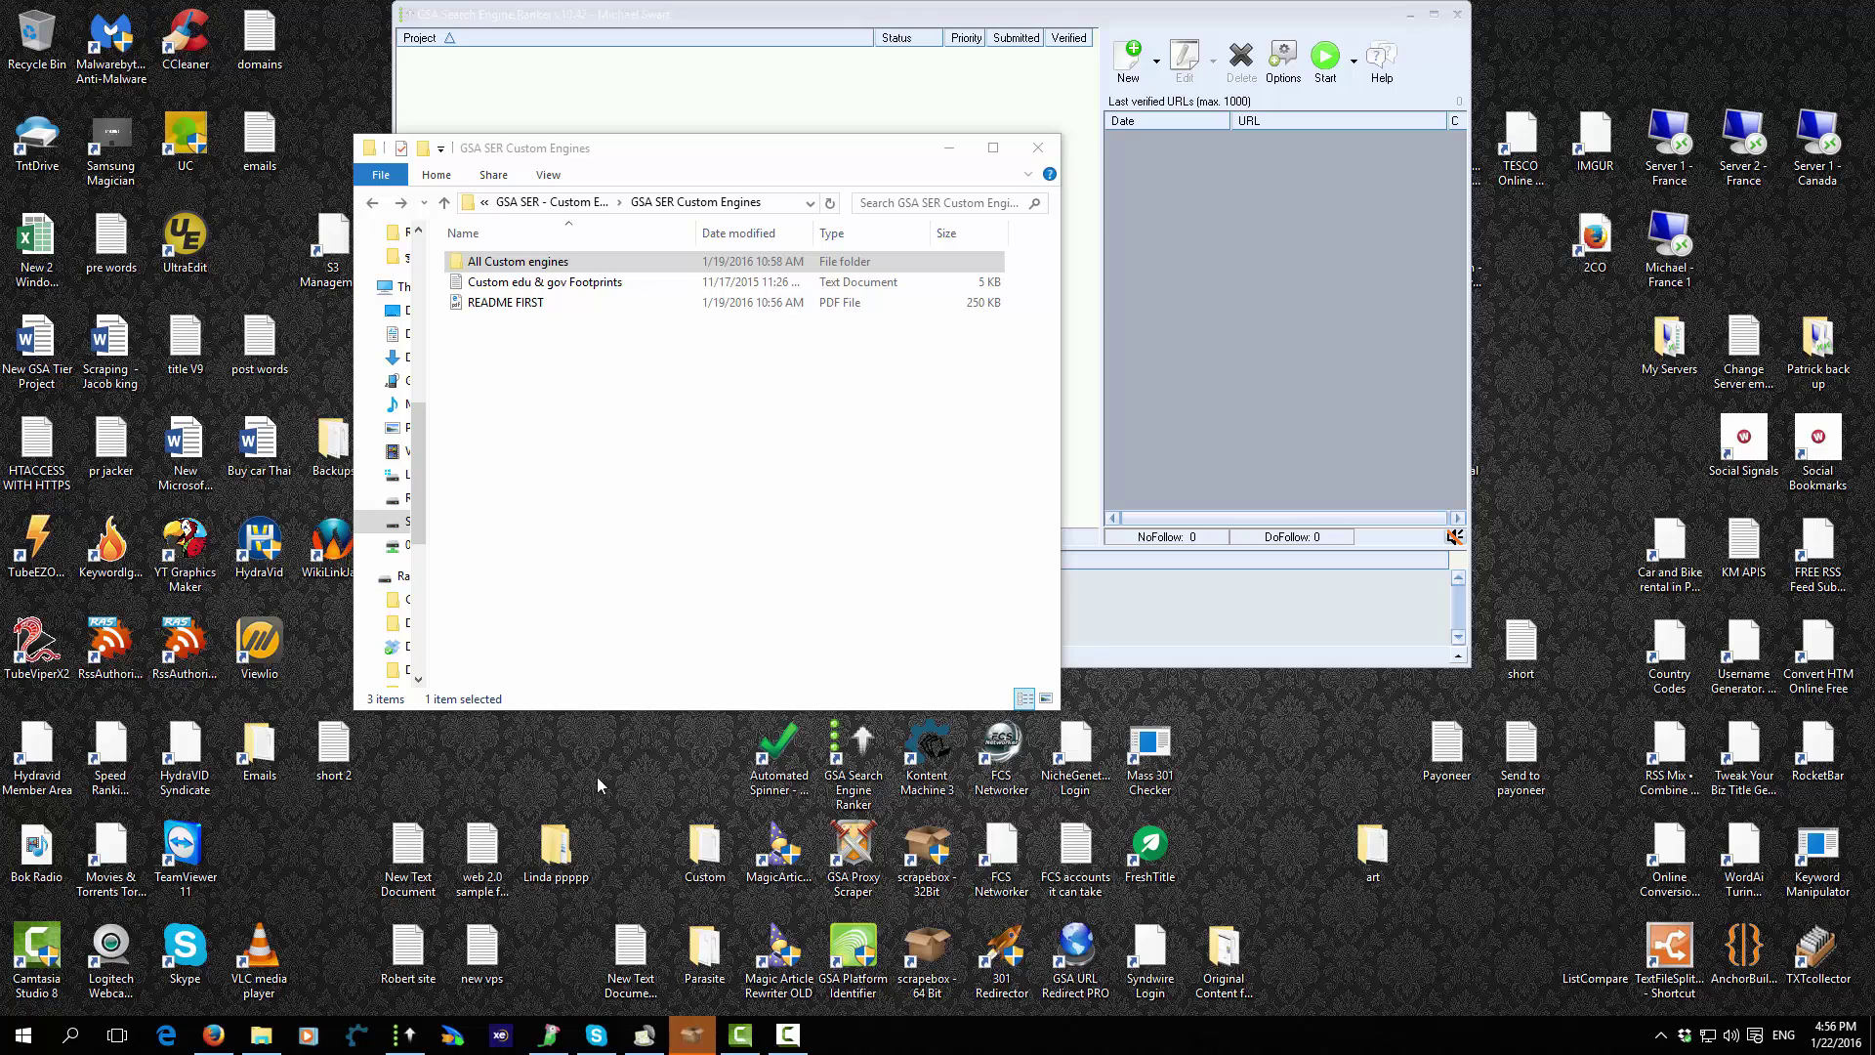
{"action": "right_click", "coordinate": [850, 745]}
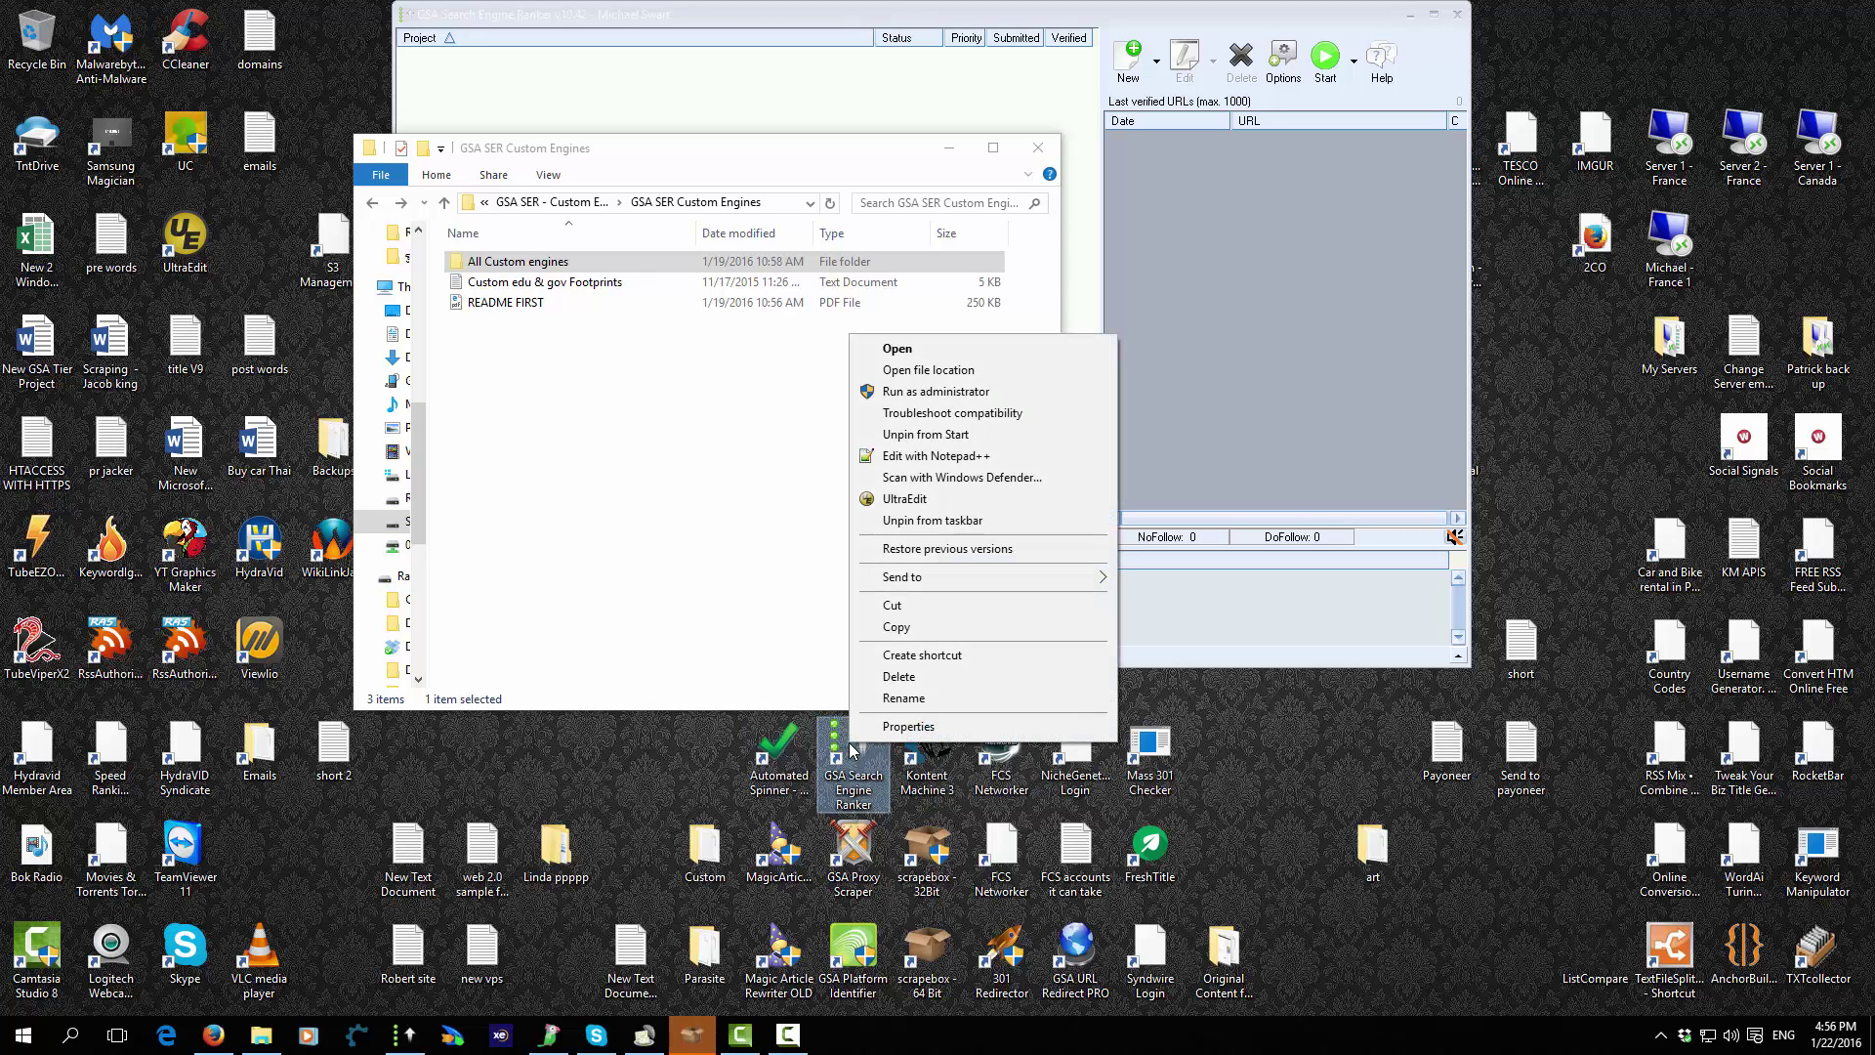
{"action": "left_click", "coordinate": [937, 371]}
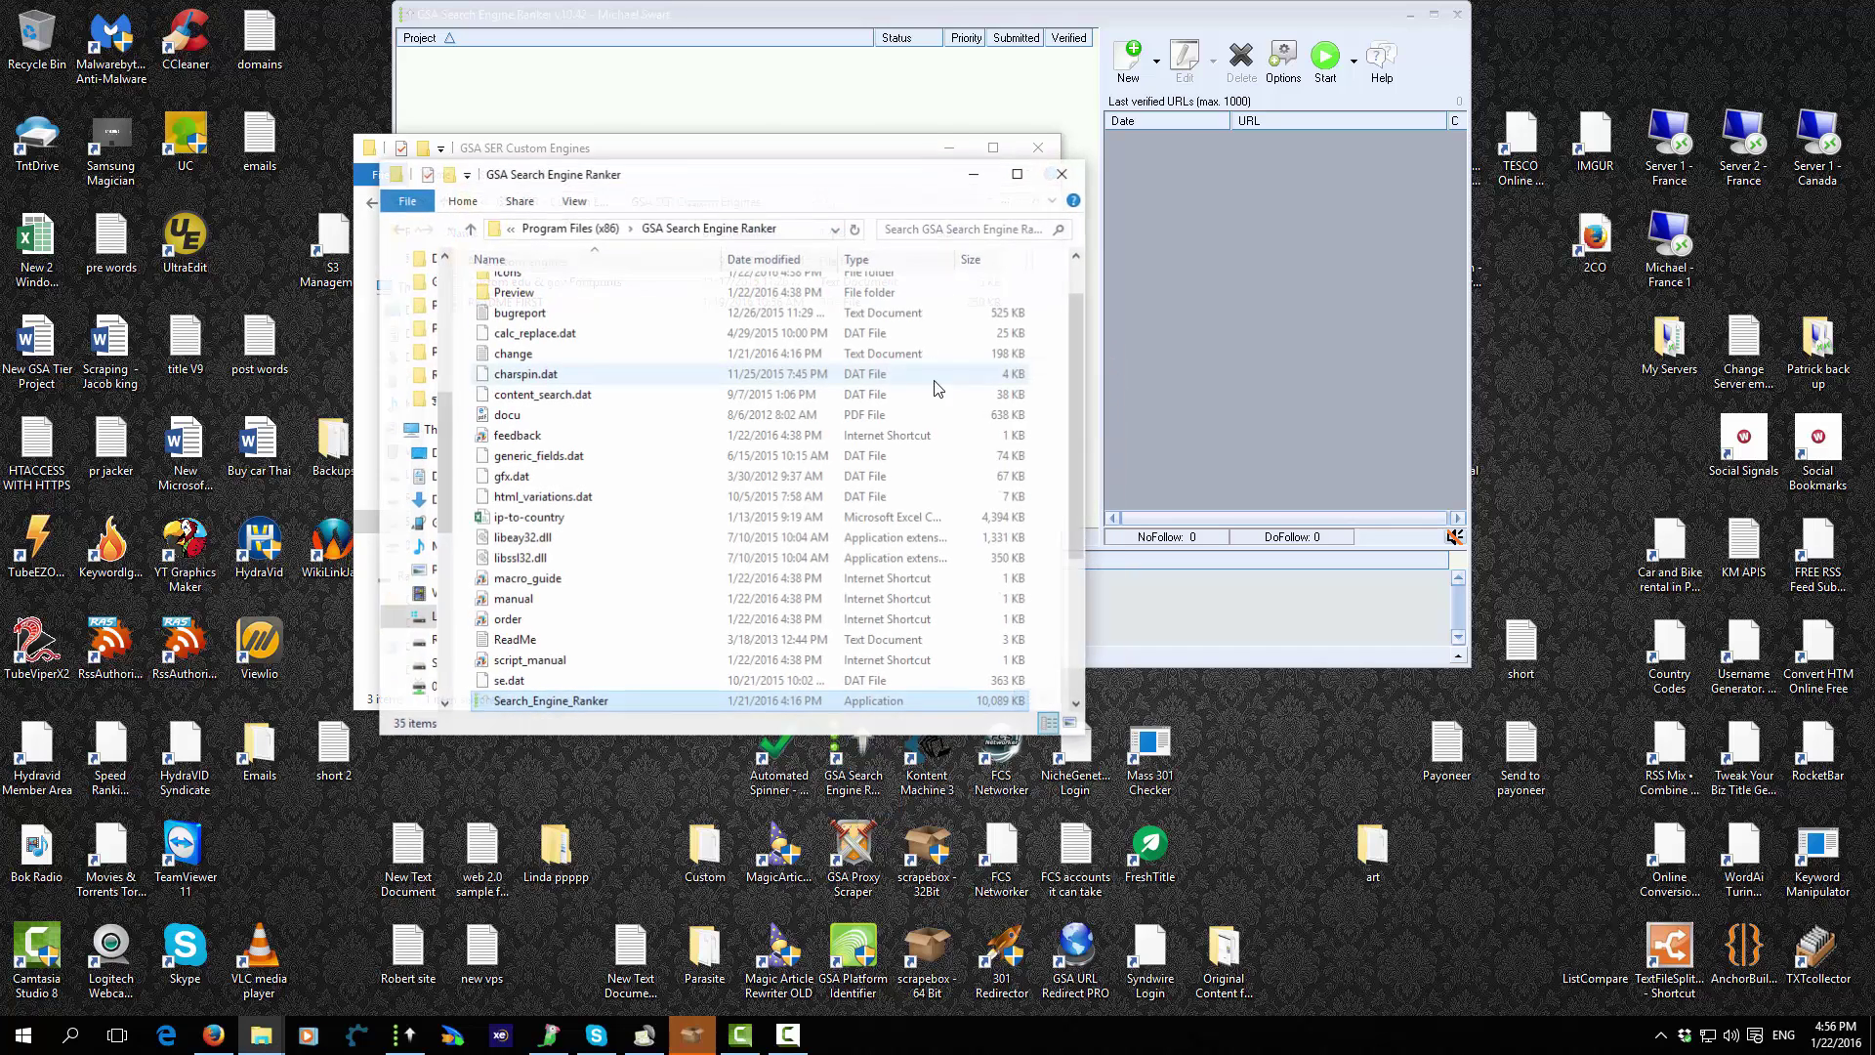
{"action": "scroll", "coordinate": [838, 542], "scroll_direction": "up", "scroll_amount": 1}
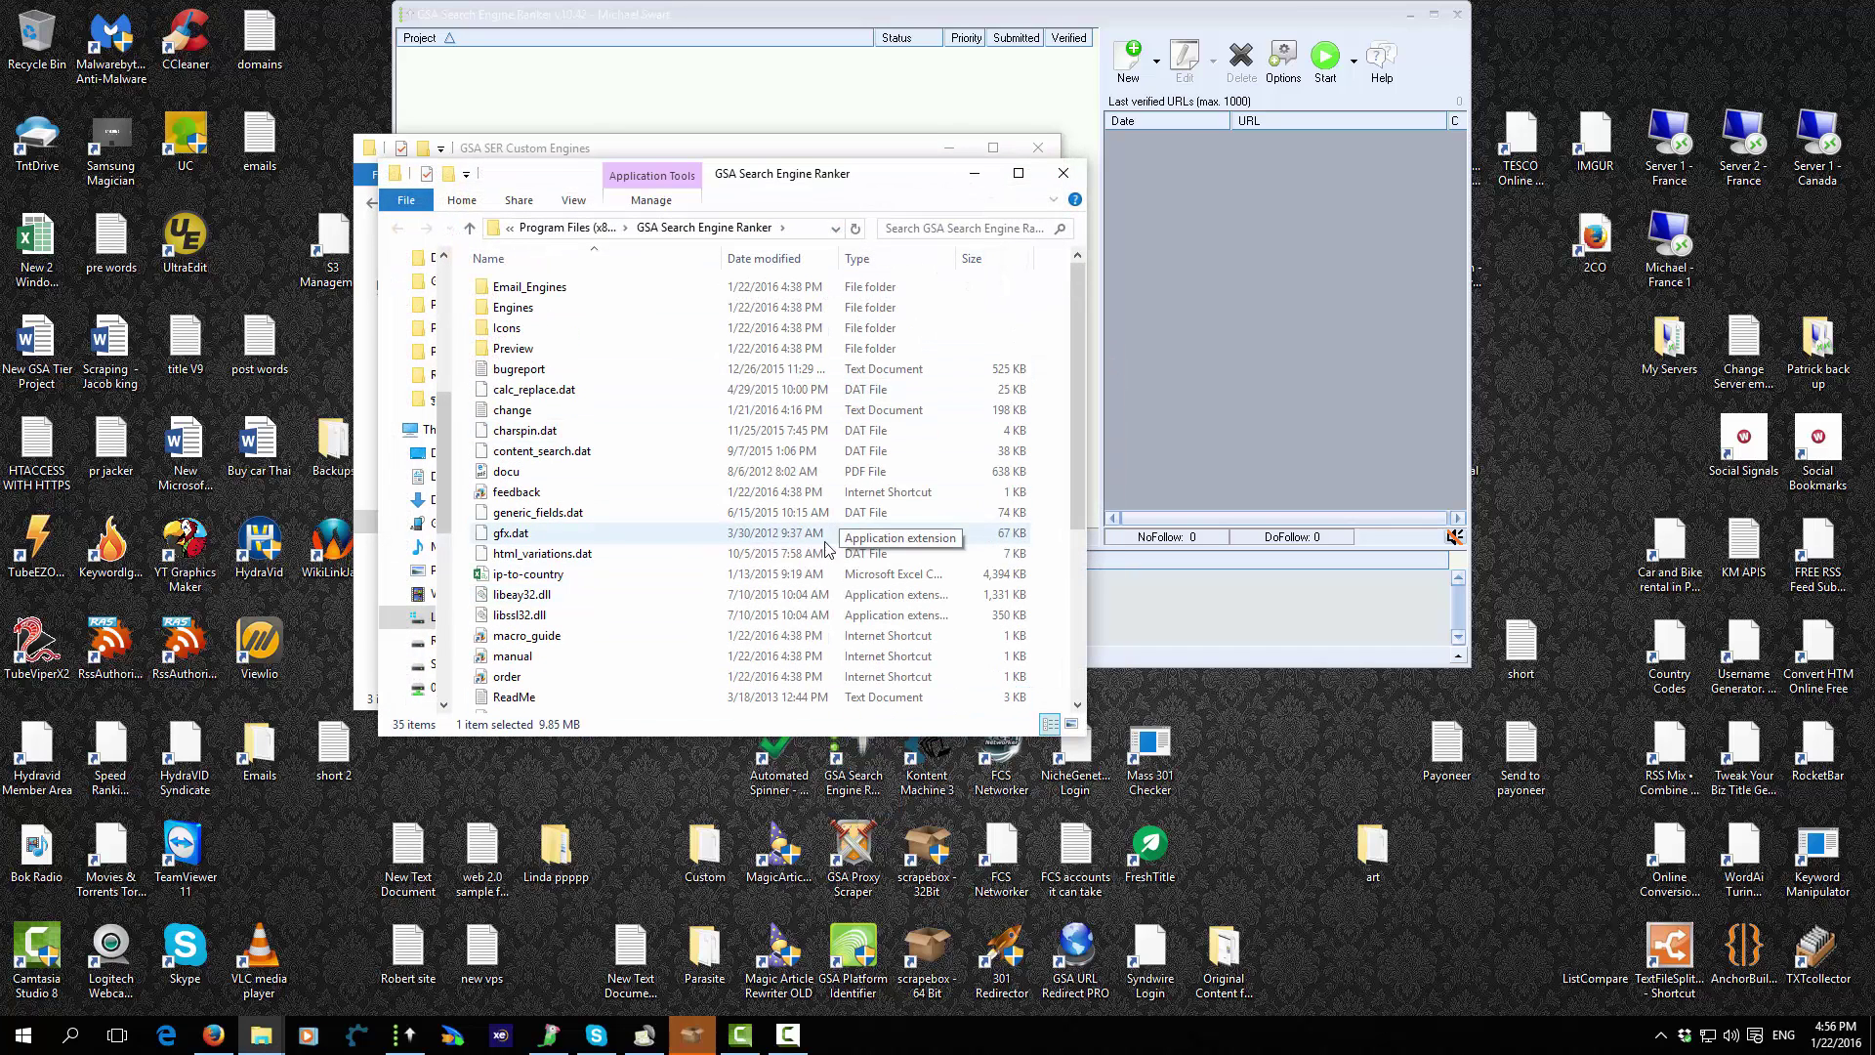
{"action": "left_click", "coordinate": [807, 232]}
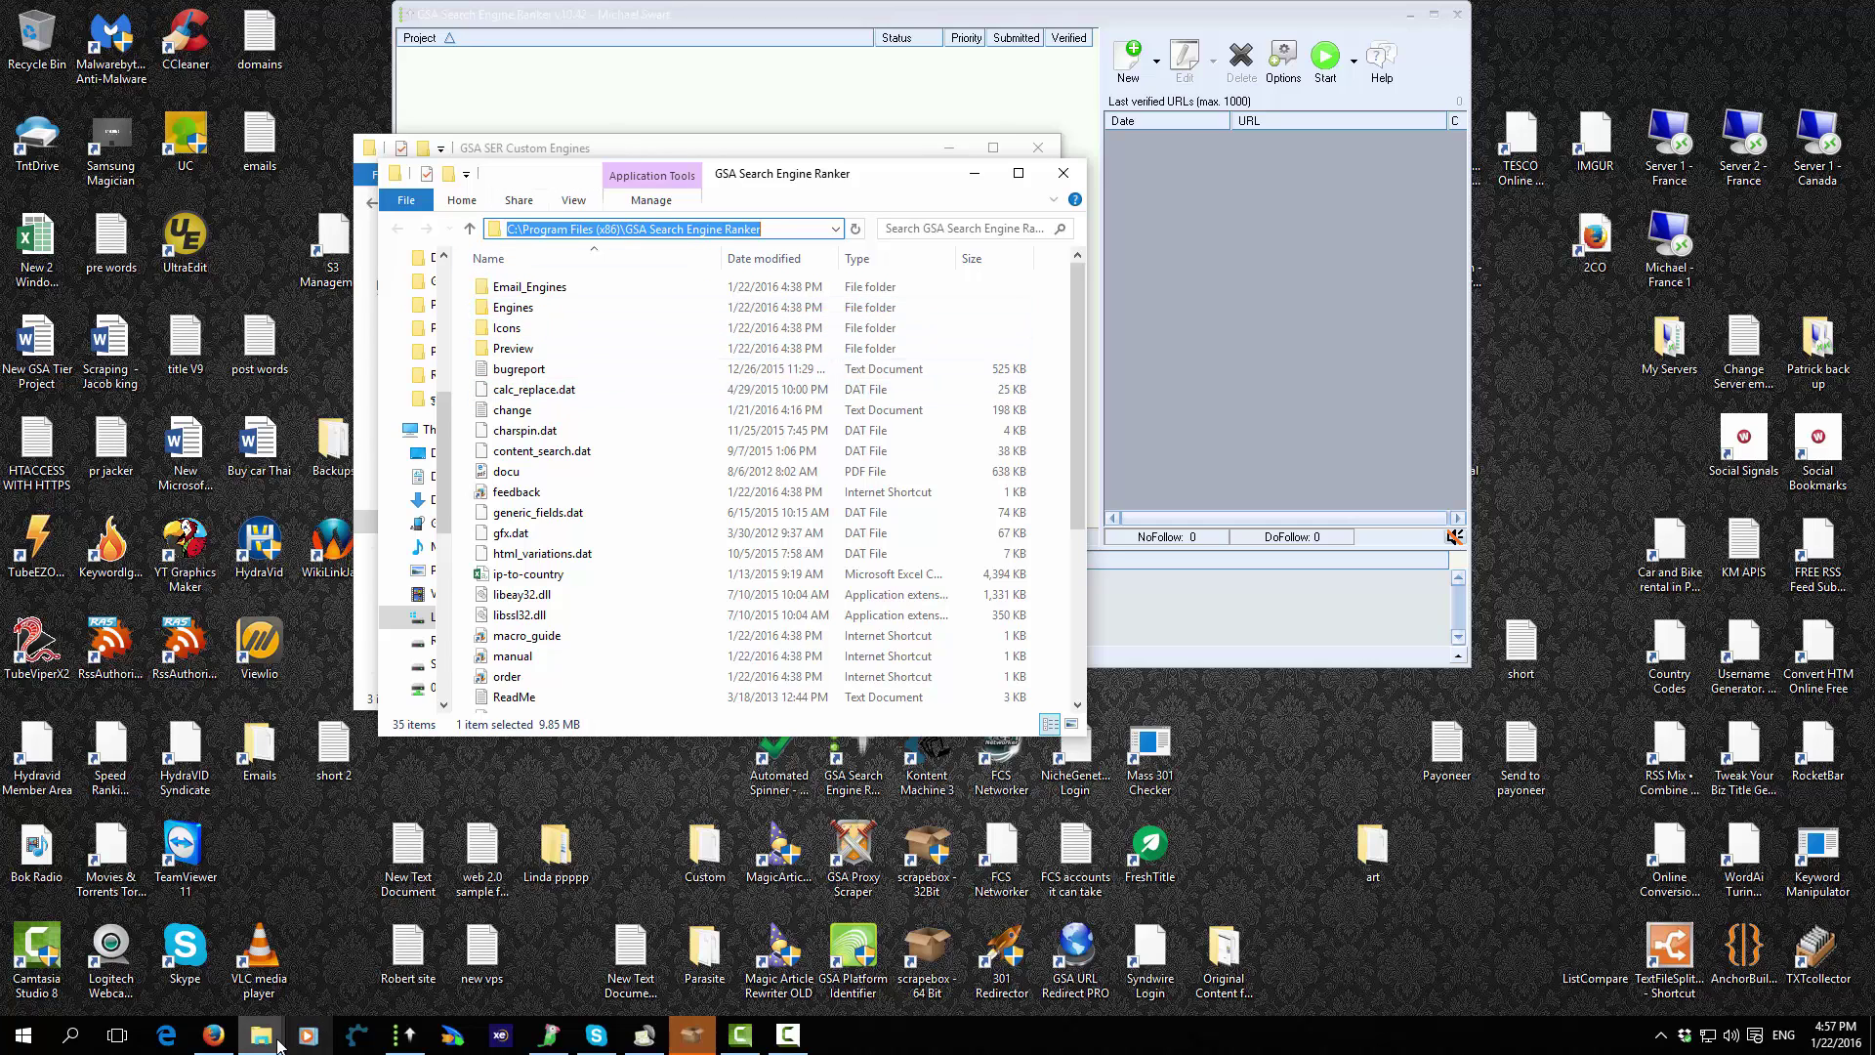
Step: Copy all the engine files from the All Custom engines folder
{"action": "mouse_move", "coordinate": [264, 1040]}
{"action": "mouse_move", "coordinate": [215, 971]}
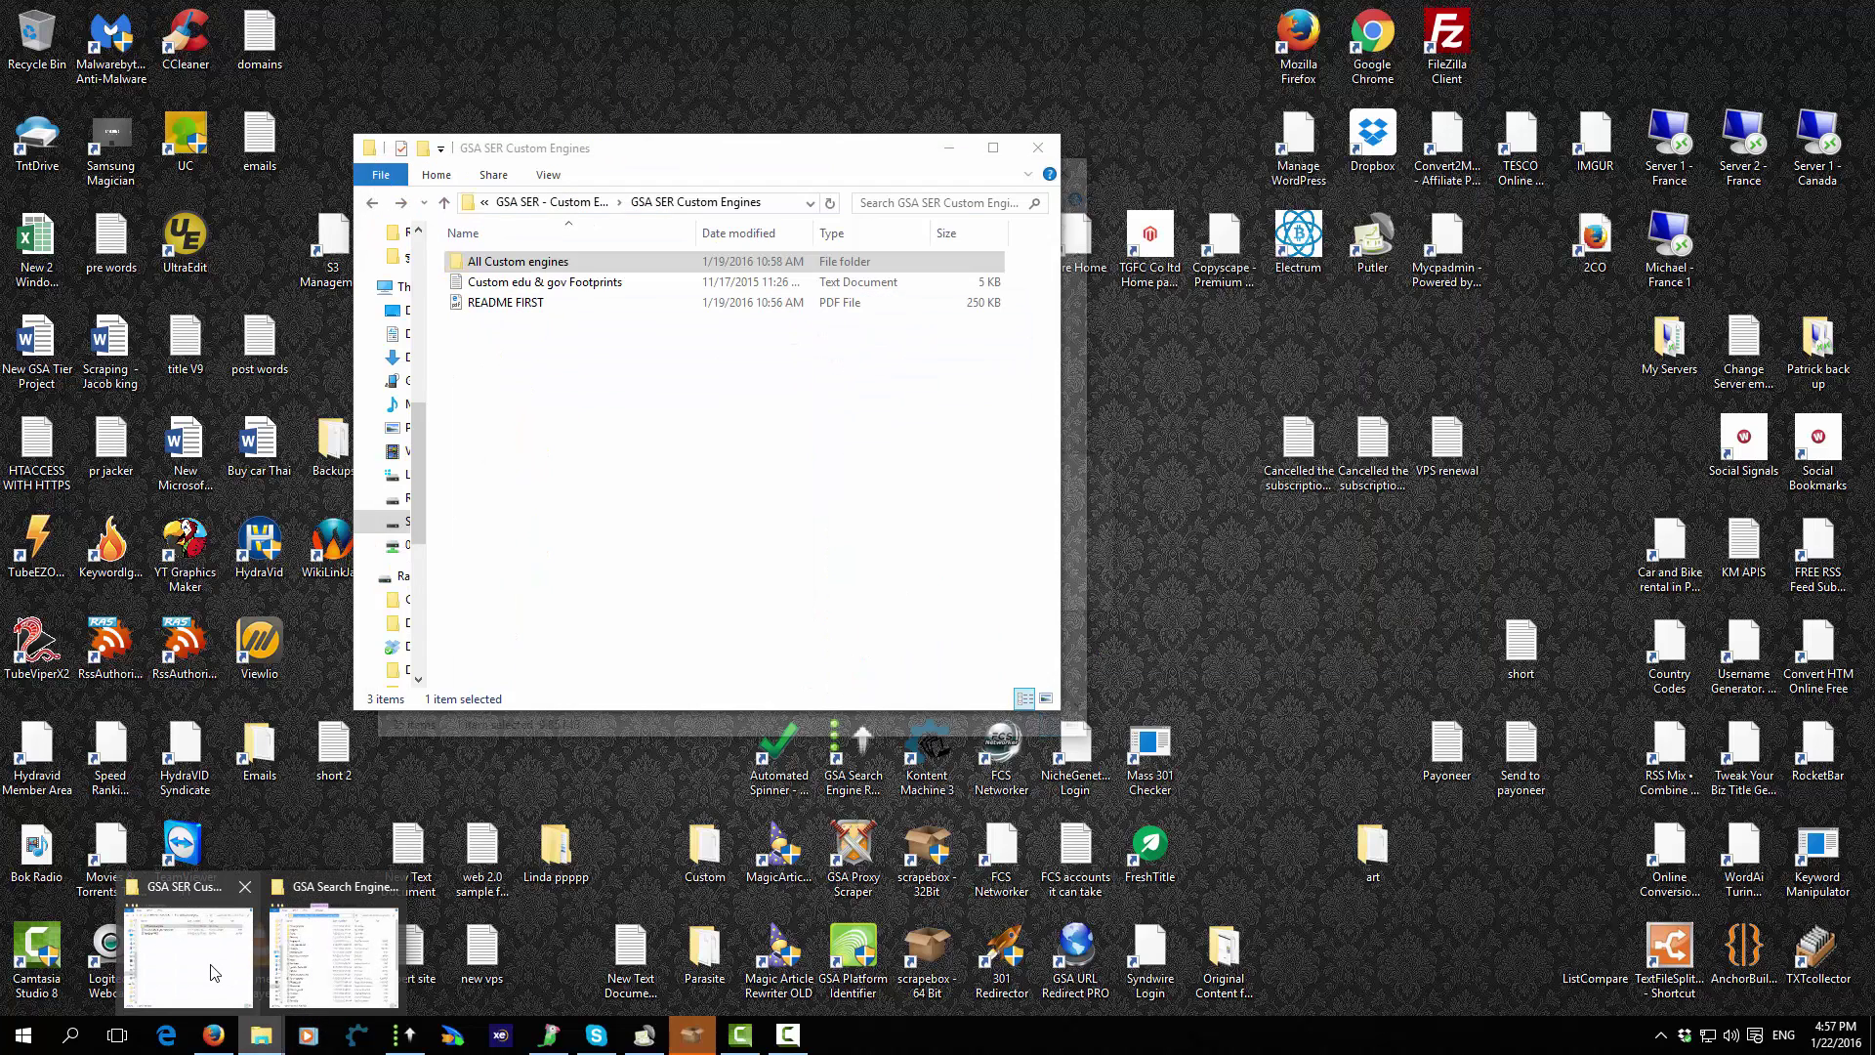
{"action": "left_click", "coordinate": [215, 972]}
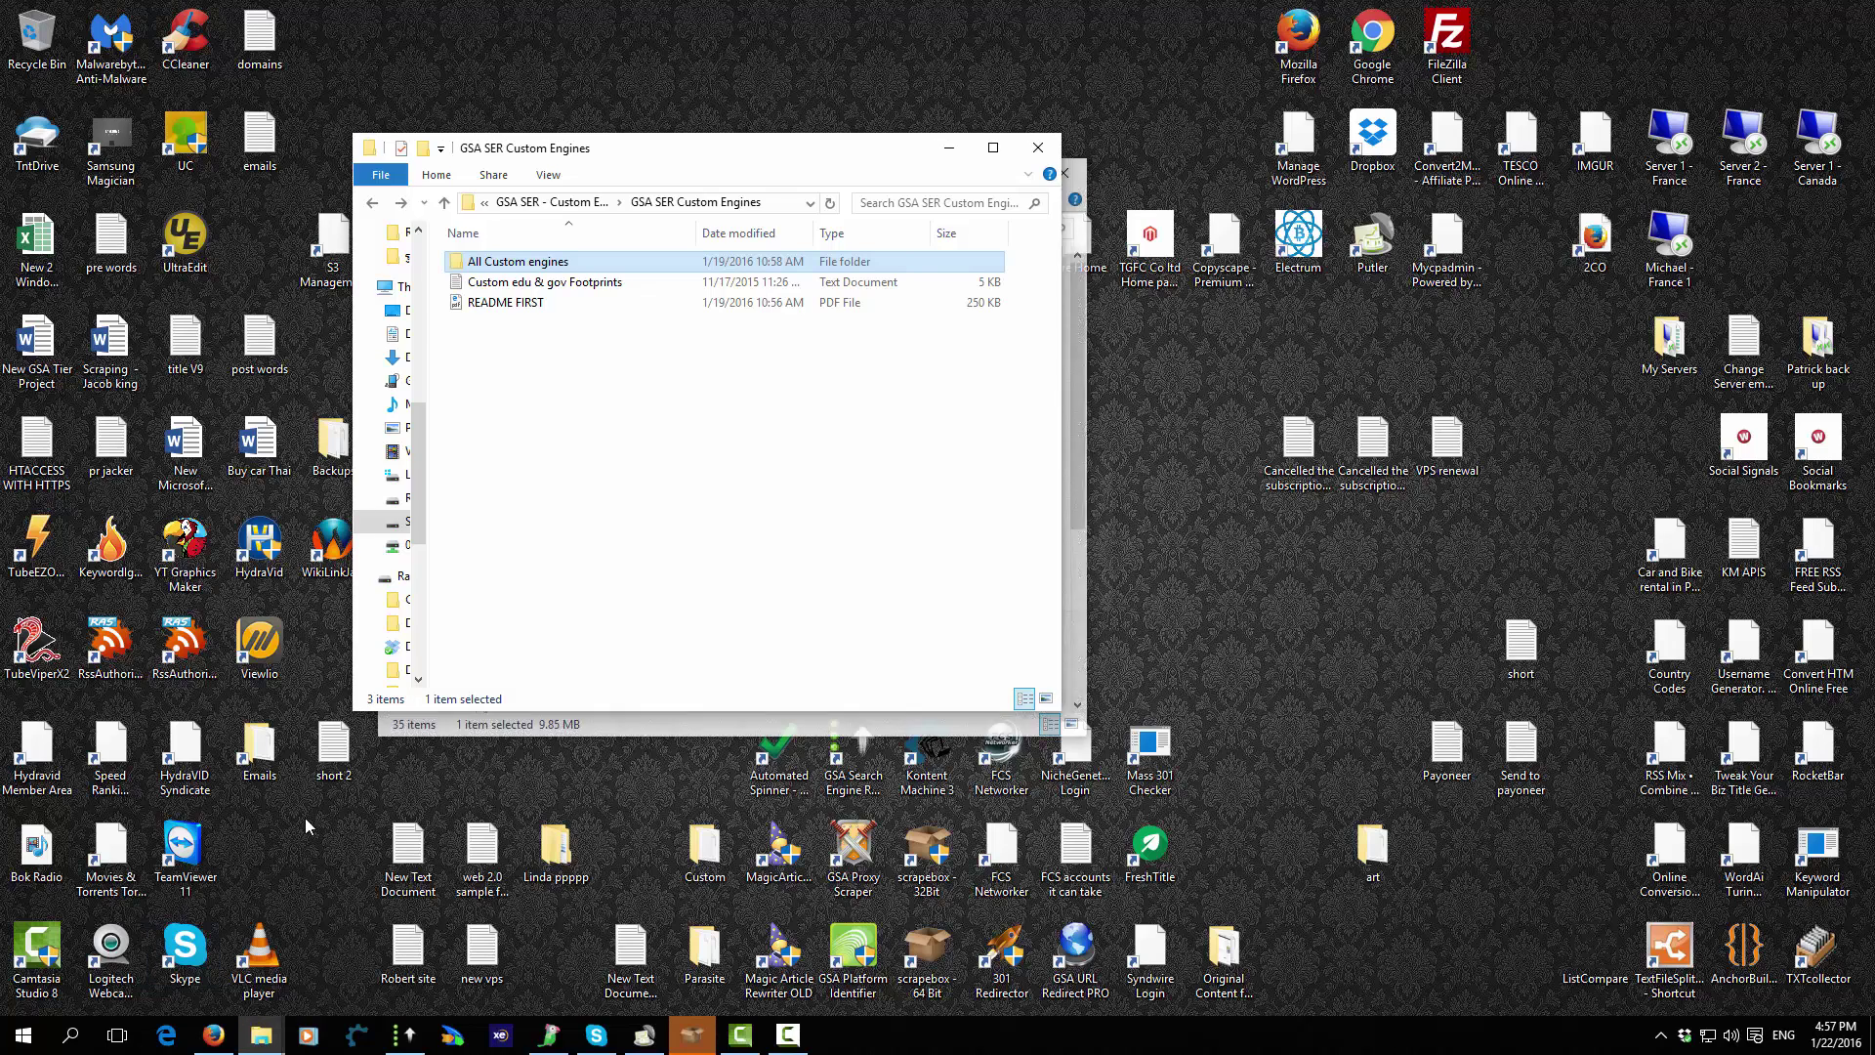
{"action": "double_click", "coordinate": [532, 262]}
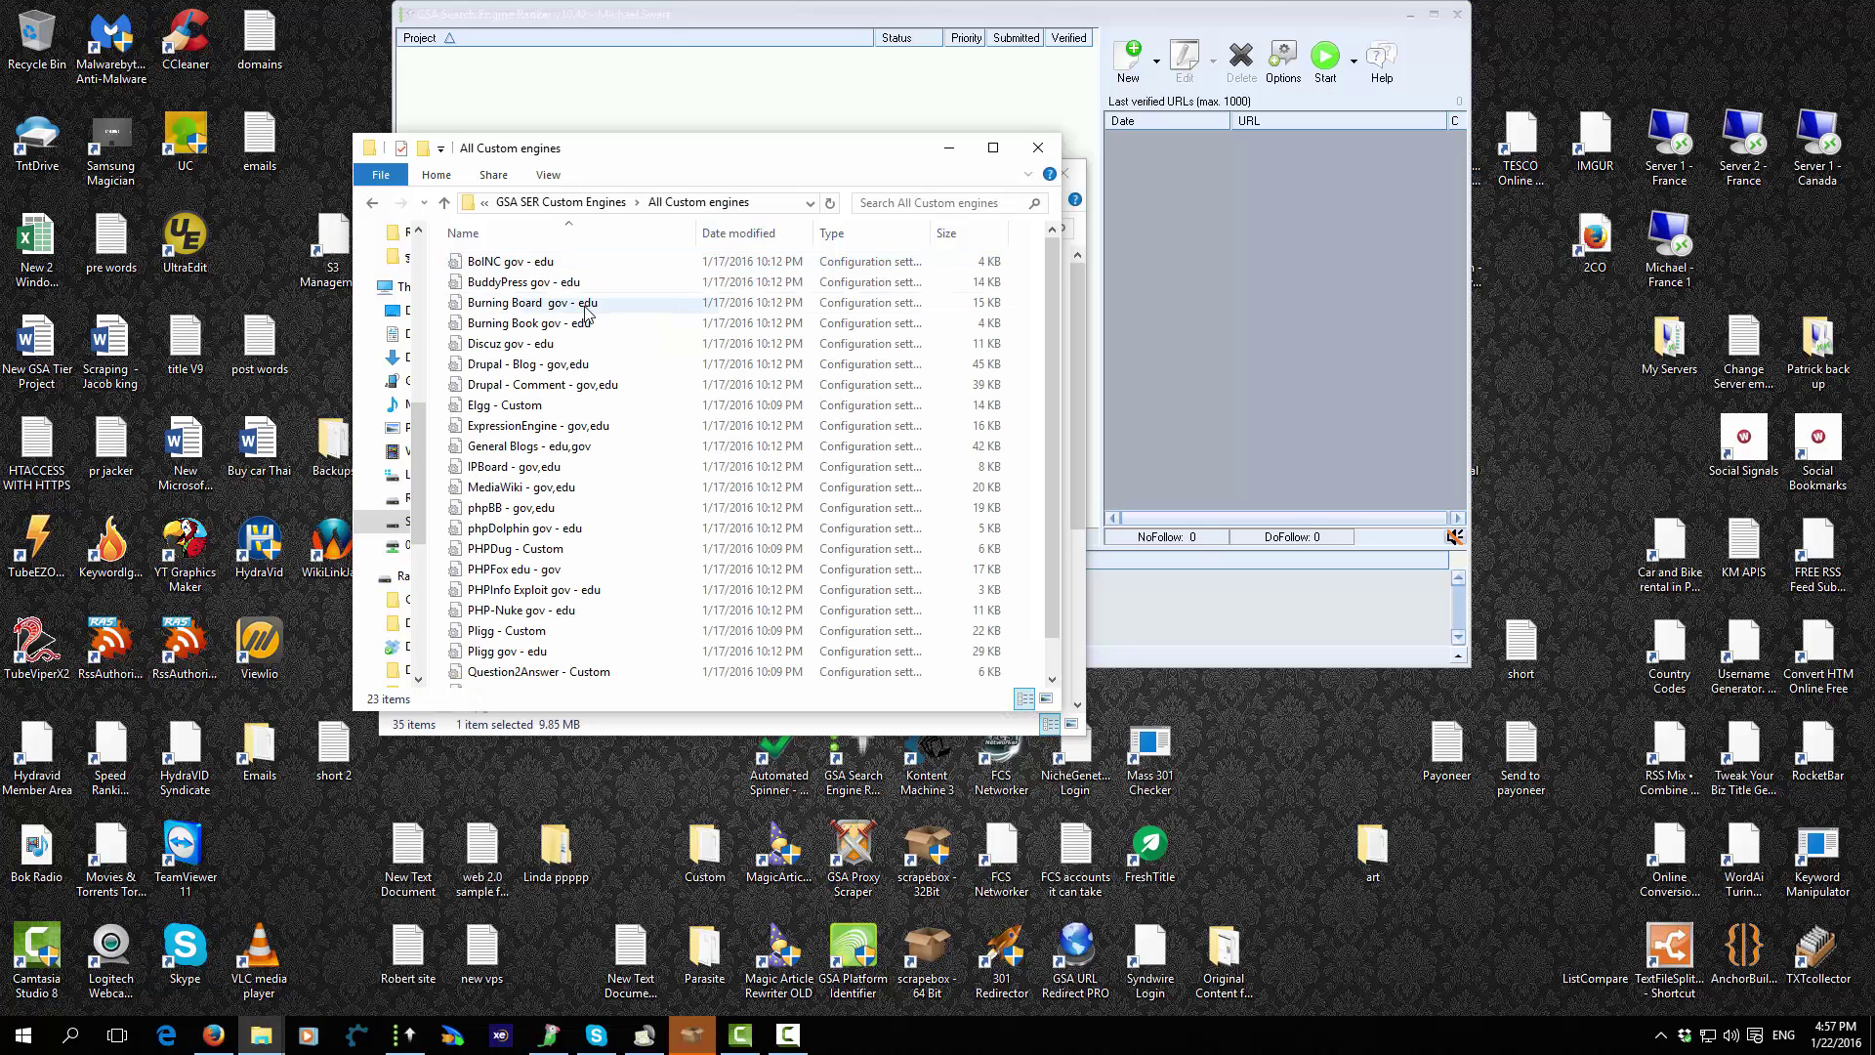
{"action": "left_click", "coordinate": [631, 324]}
{"action": "key", "text": "ctrl+a"}
{"action": "right_click", "coordinate": [631, 325]}
{"action": "left_click", "coordinate": [673, 456]}
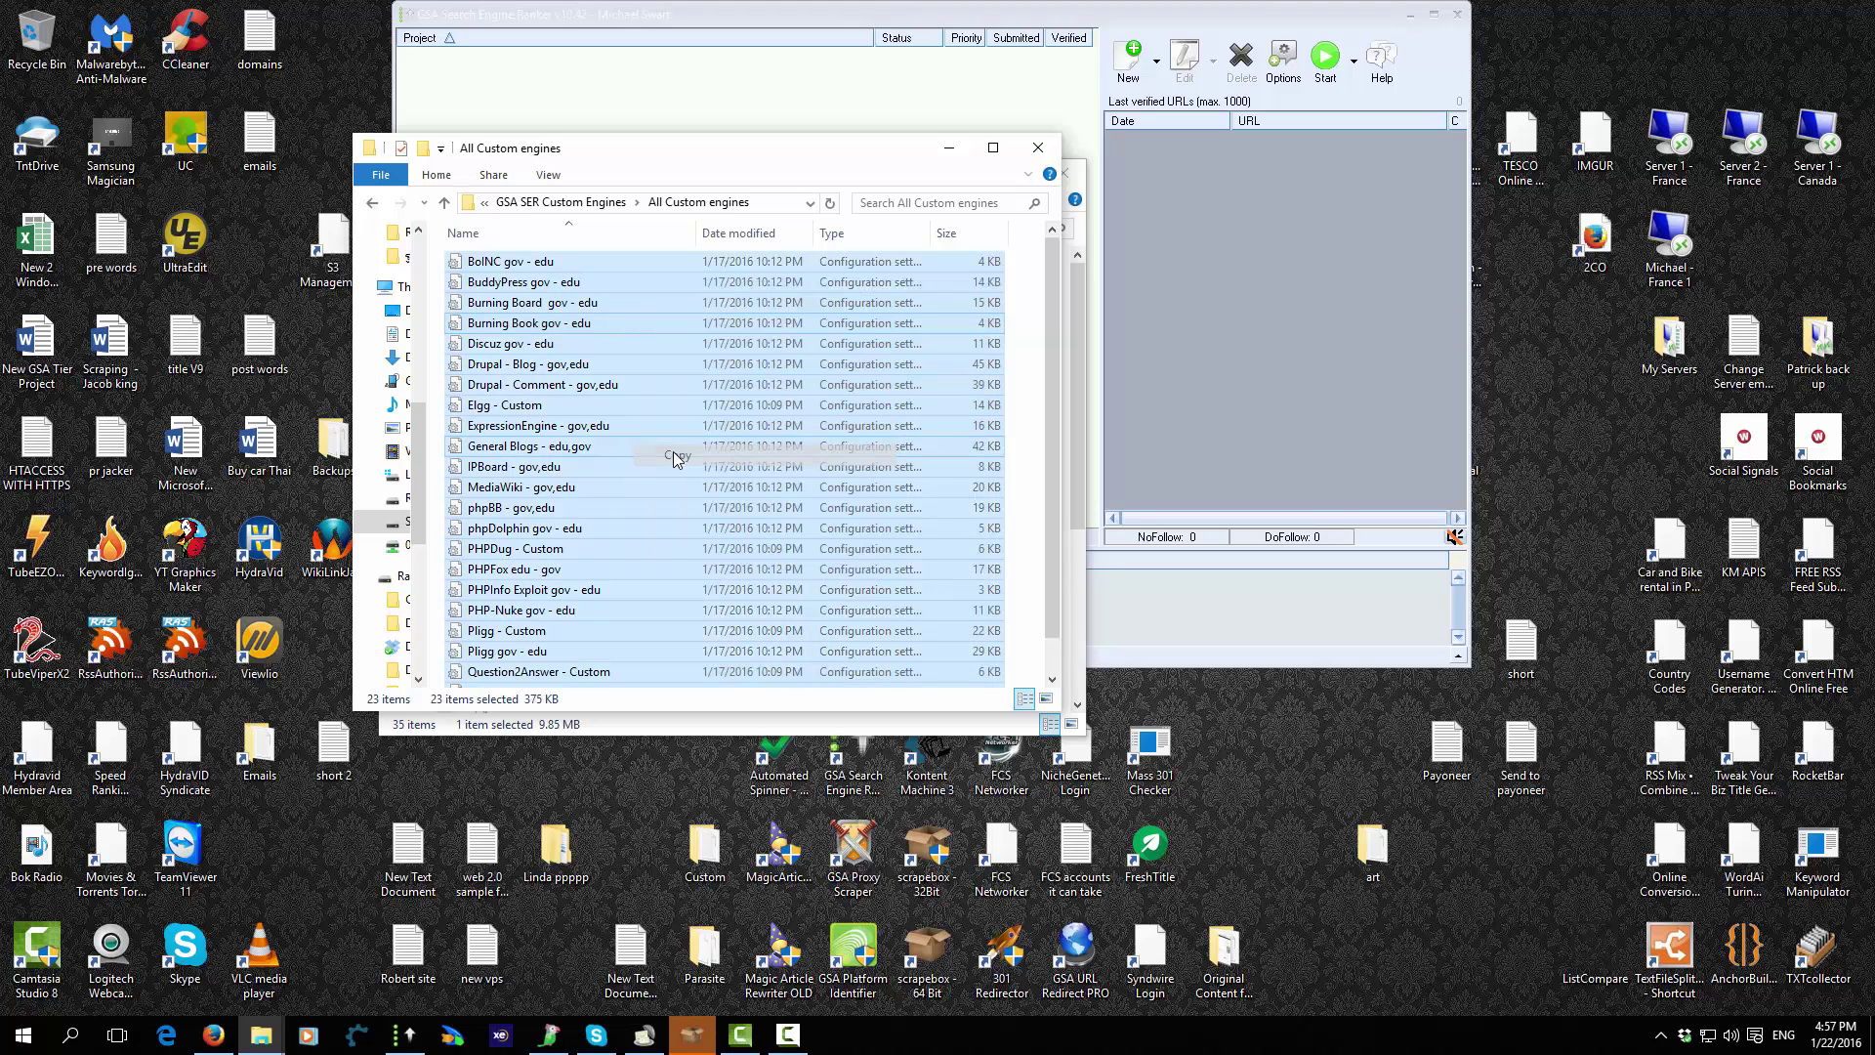
Step: Move the All Custom engines window aside and paste the copied files into GSA Search Engine Ranker's Engines folder with administrator permission
{"action": "left_click_drag", "start_coordinate": [791, 166], "coordinate": [1730, 283]}
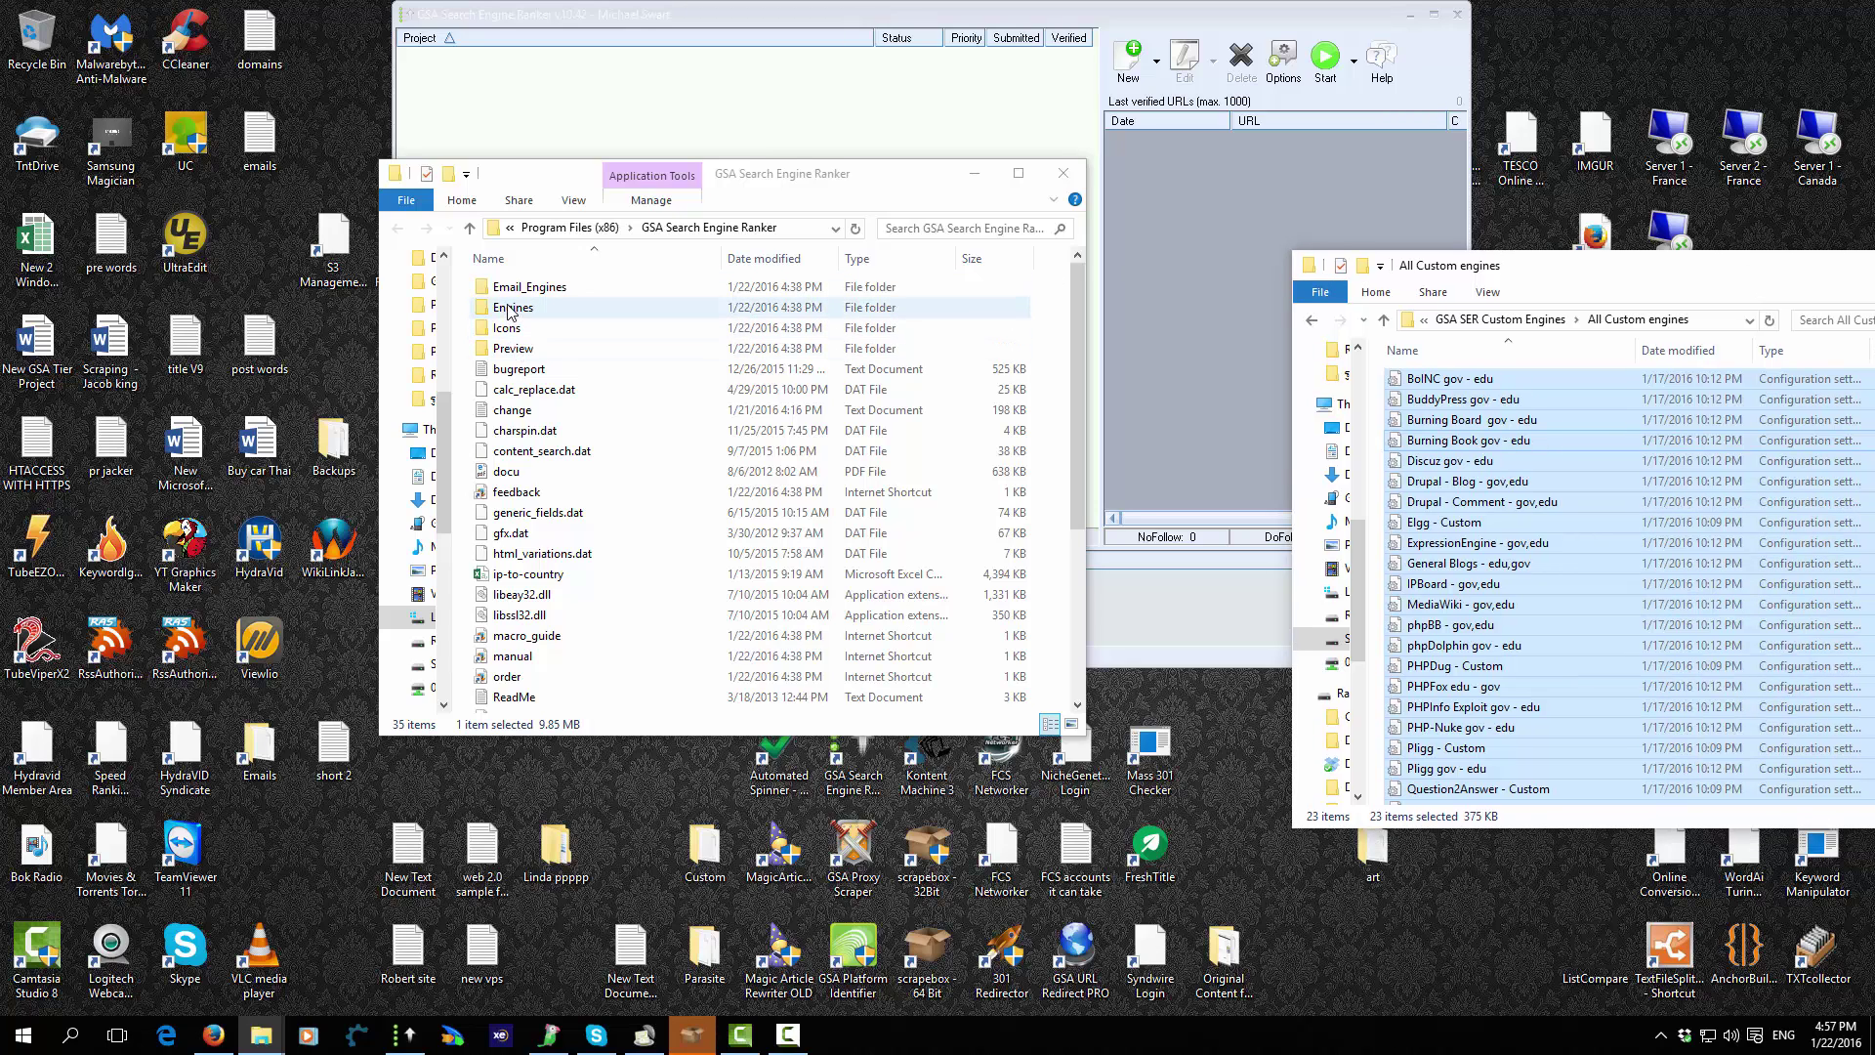
{"action": "left_click", "coordinate": [510, 308]}
{"action": "right_click", "coordinate": [510, 309]}
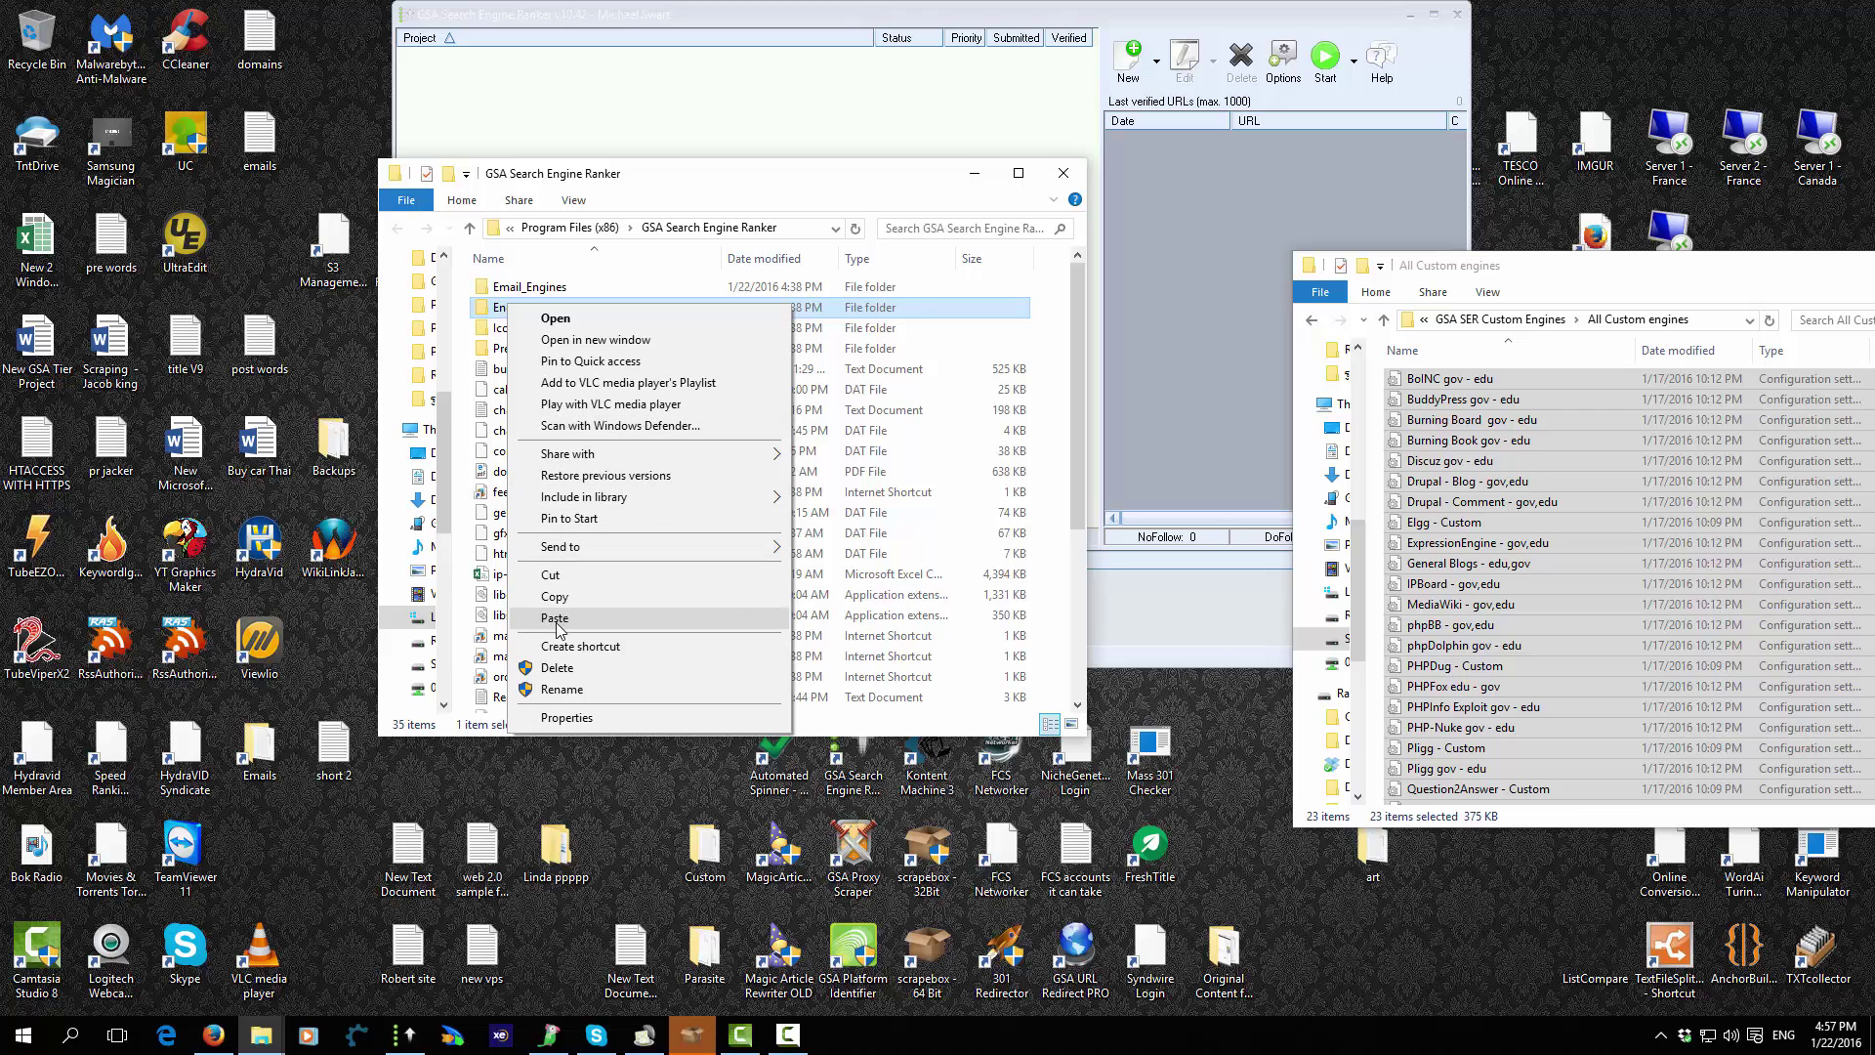
{"action": "left_click", "coordinate": [554, 618]}
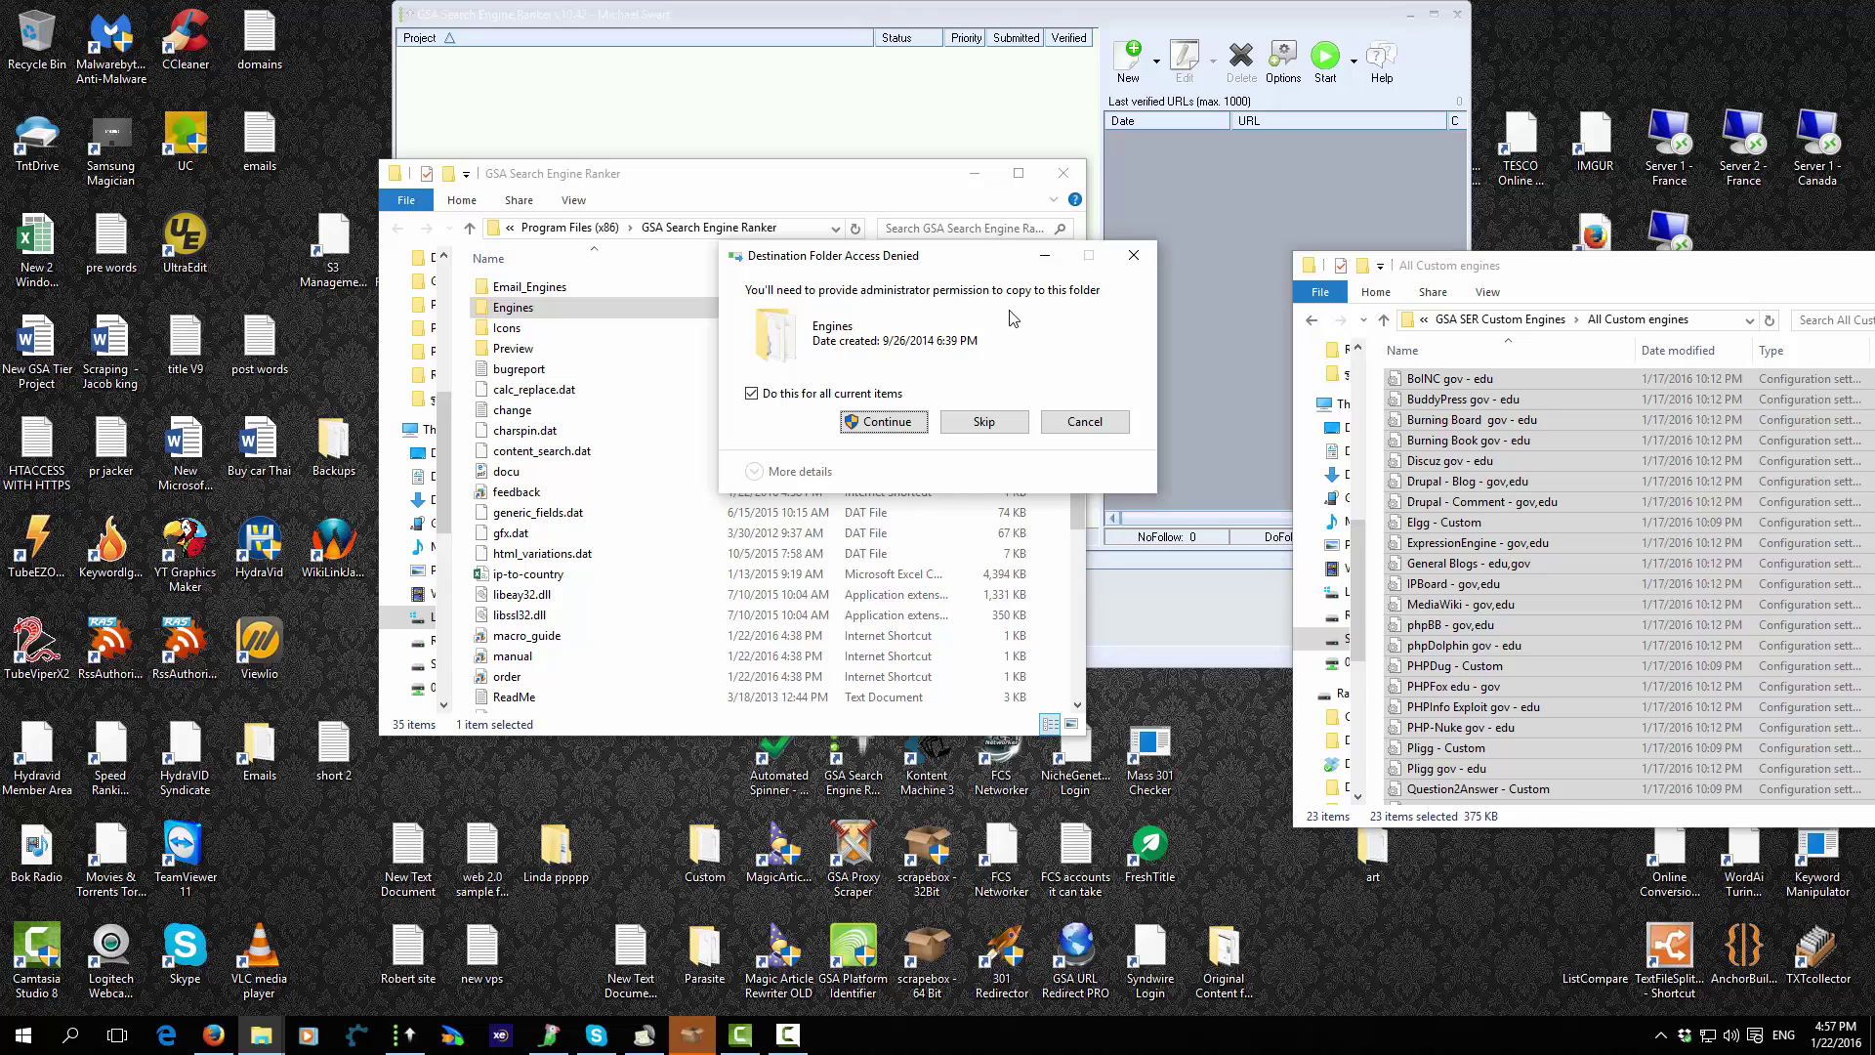
{"action": "left_click", "coordinate": [879, 424]}
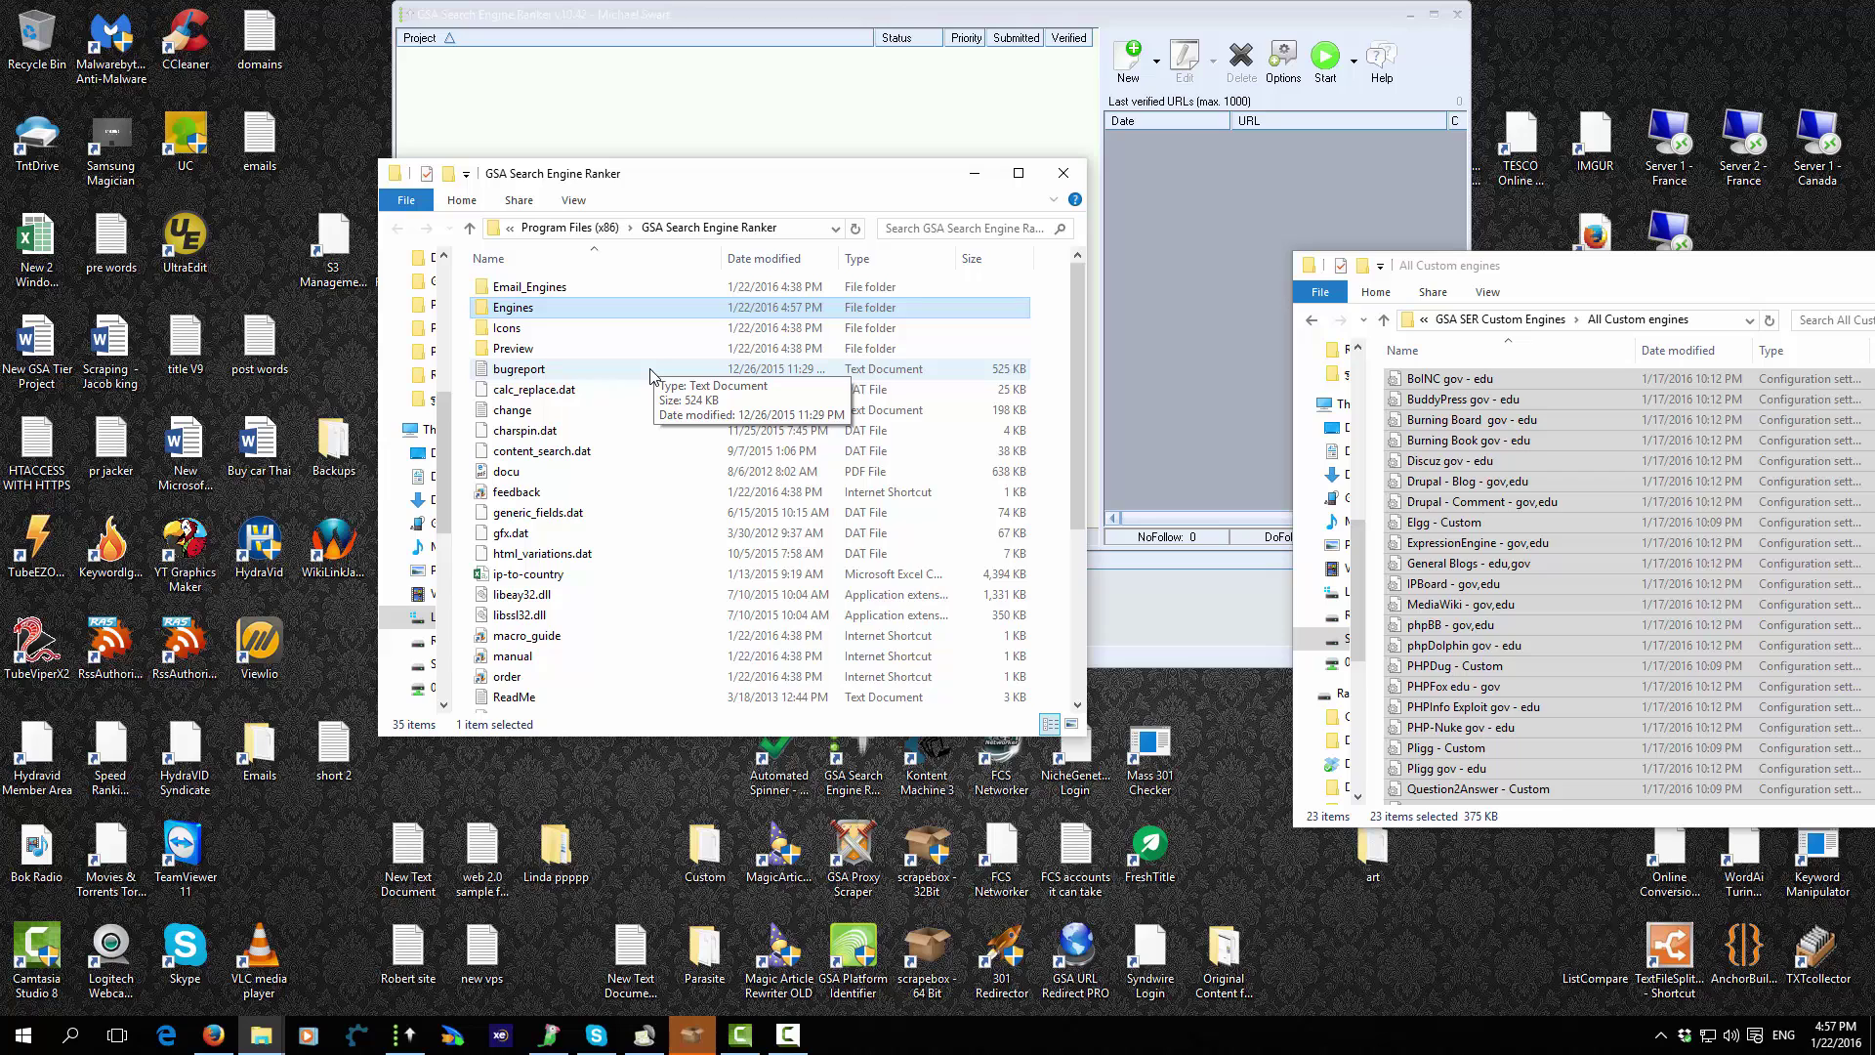
Step: Open the Engines folder and look through its files for the pasted custom engines
{"action": "double_click", "coordinate": [517, 309]}
{"action": "scroll", "coordinate": [681, 405], "scroll_direction": "down", "scroll_amount": 3}
{"action": "scroll", "coordinate": [681, 405], "scroll_direction": "down", "scroll_amount": 12}
{"action": "scroll", "coordinate": [681, 405], "scroll_direction": "down", "scroll_amount": 13}
{"action": "scroll", "coordinate": [681, 405], "scroll_direction": "down", "scroll_amount": 1}
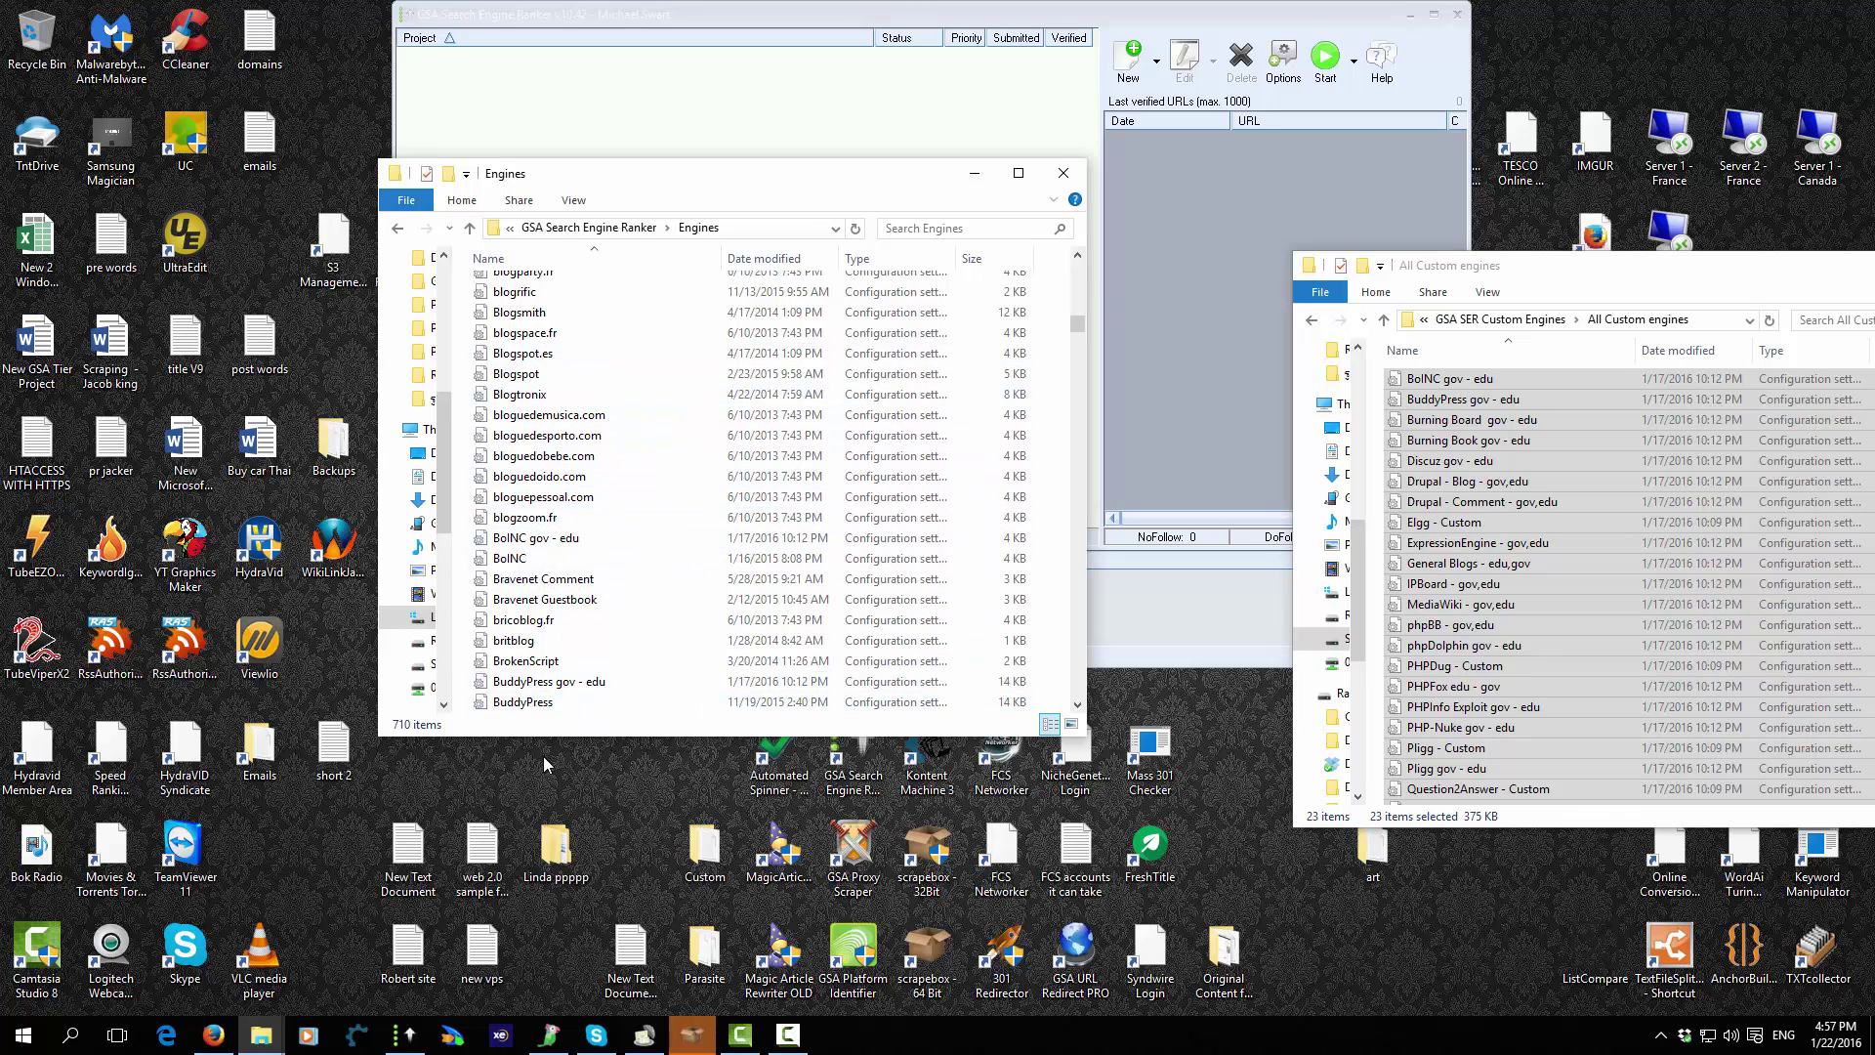
Step: View the BuddyPress gov - edu engine file in Notepad++ and close the editor
{"action": "right_click", "coordinate": [576, 687]}
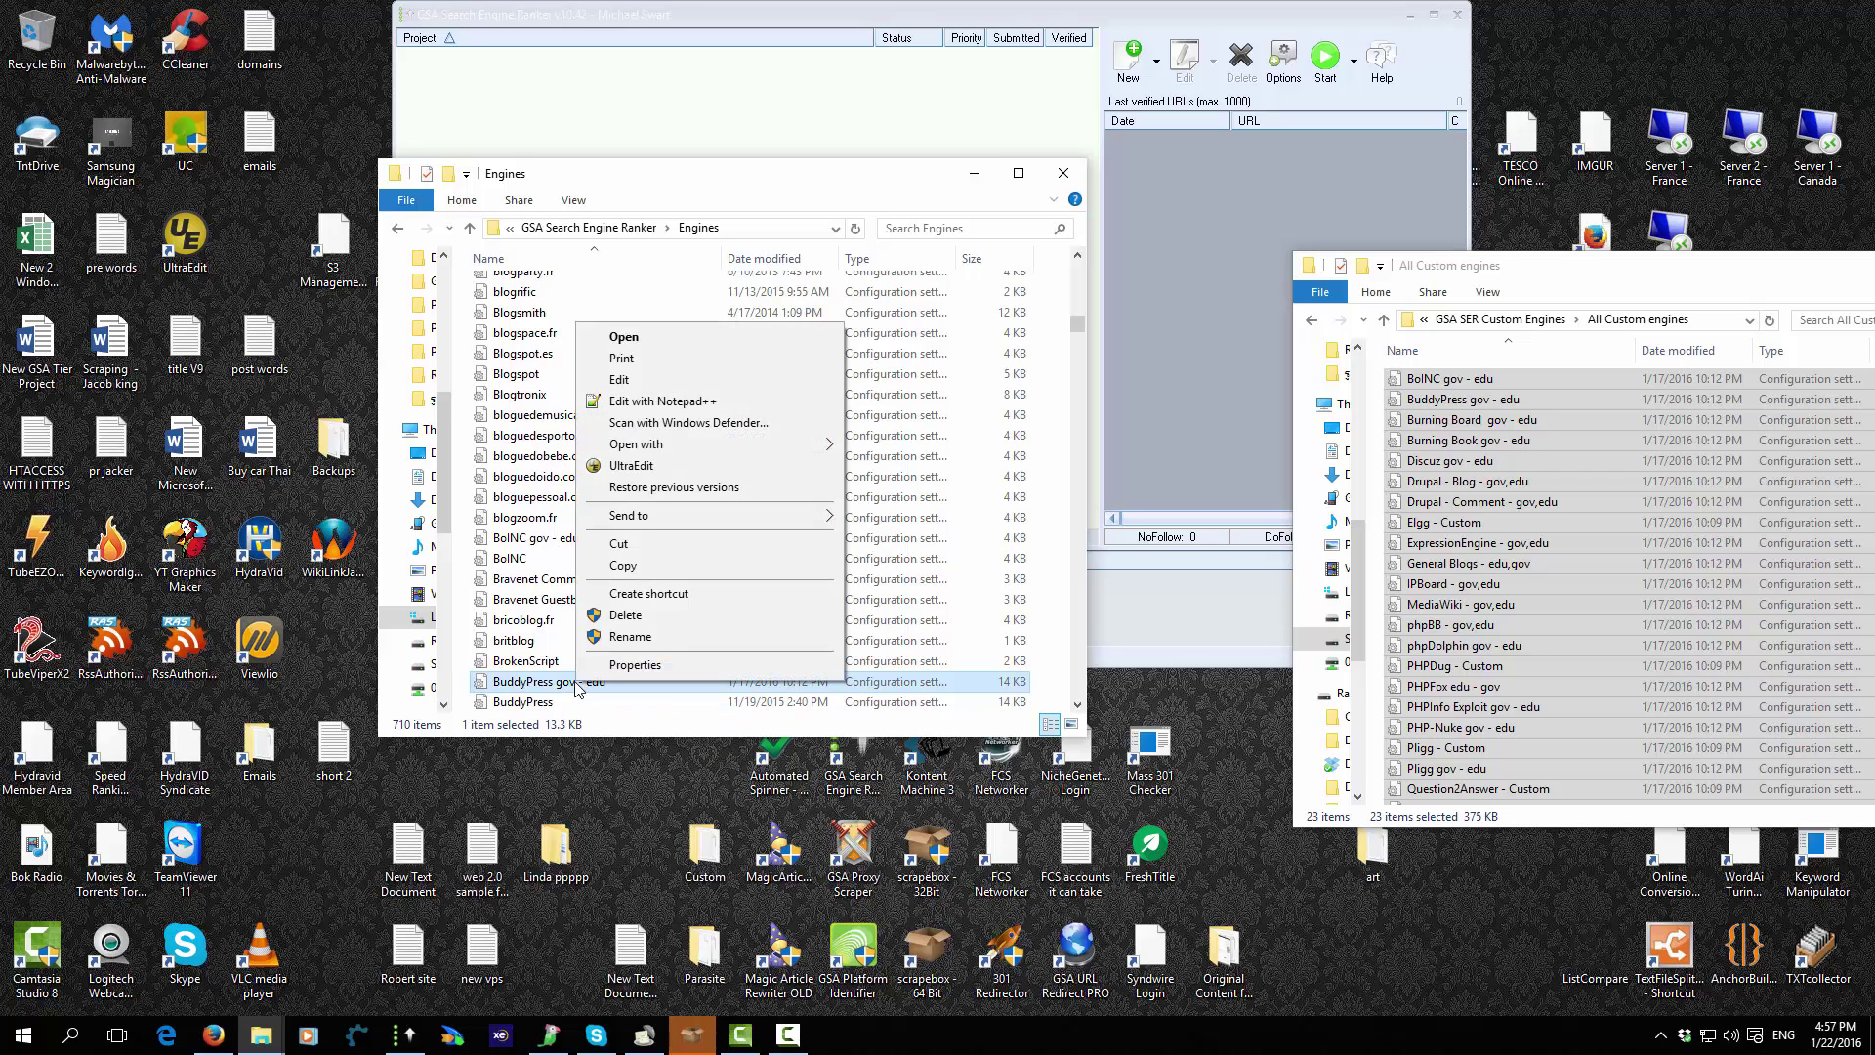
{"action": "left_click", "coordinate": [686, 400]}
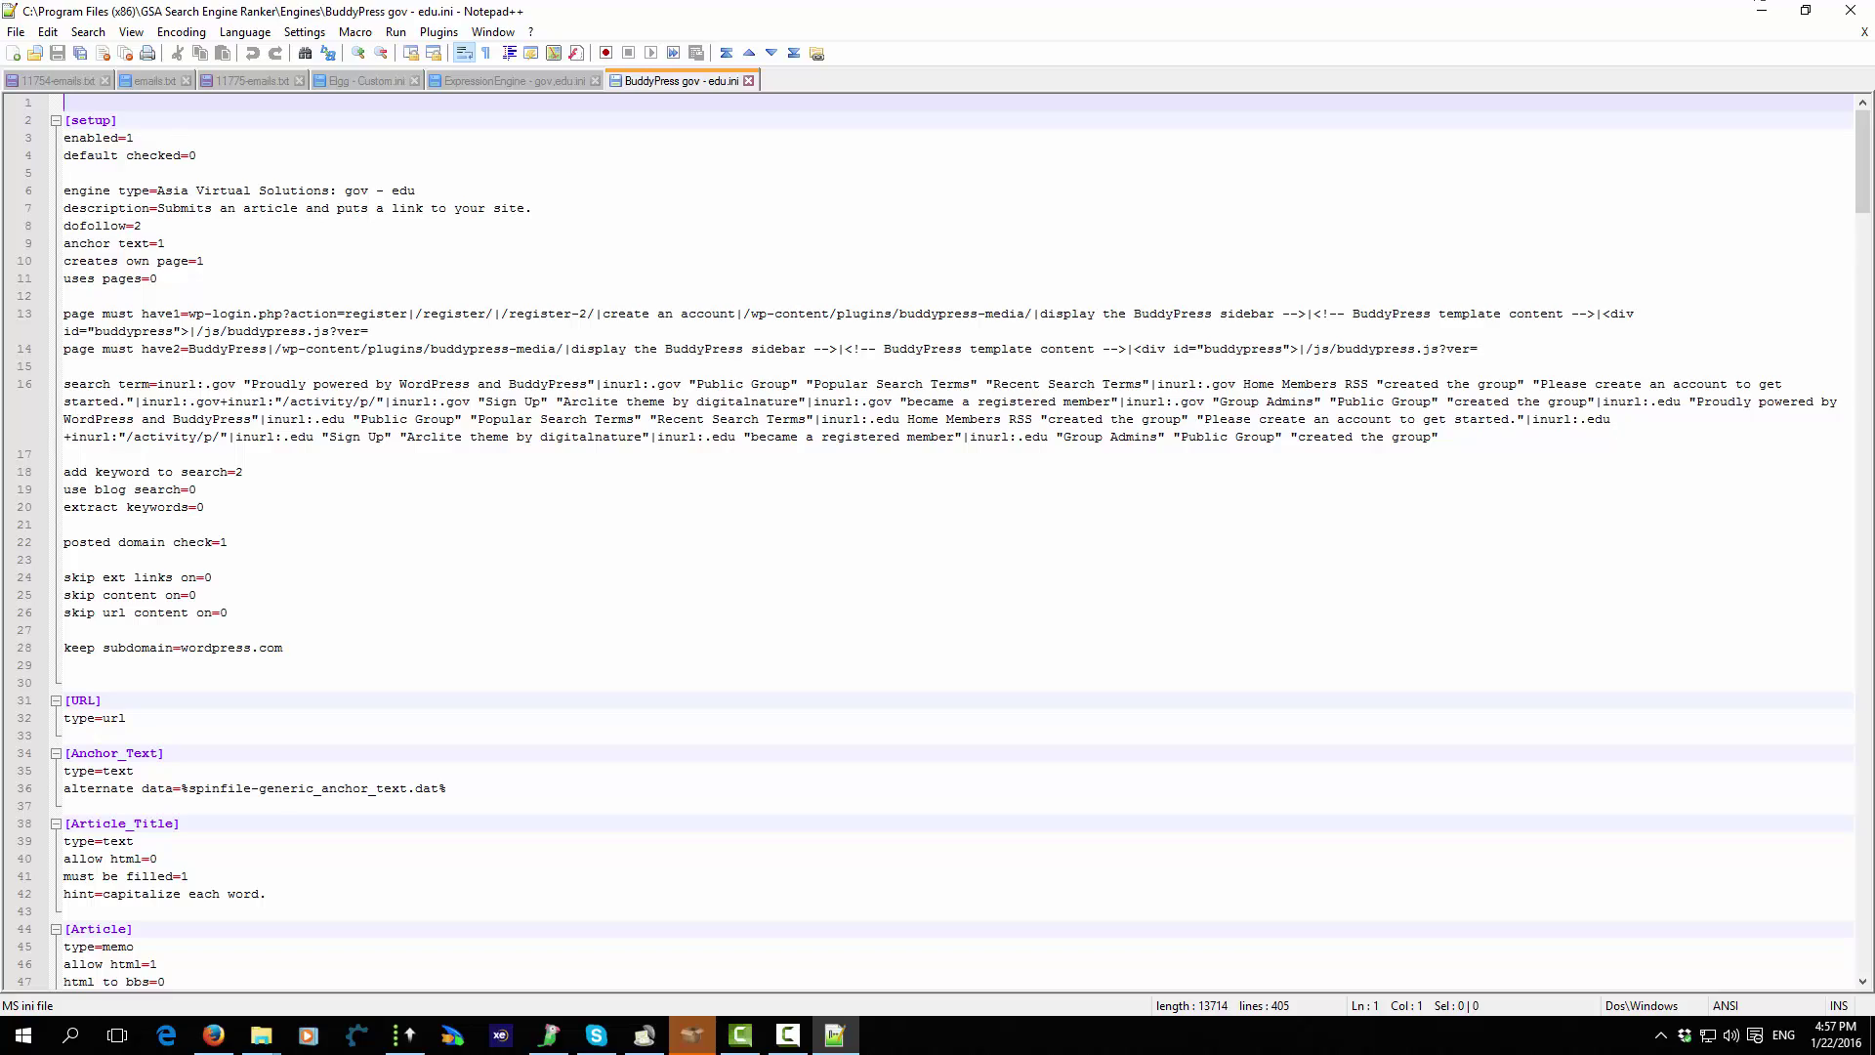
{"action": "left_click", "coordinate": [1849, 10]}
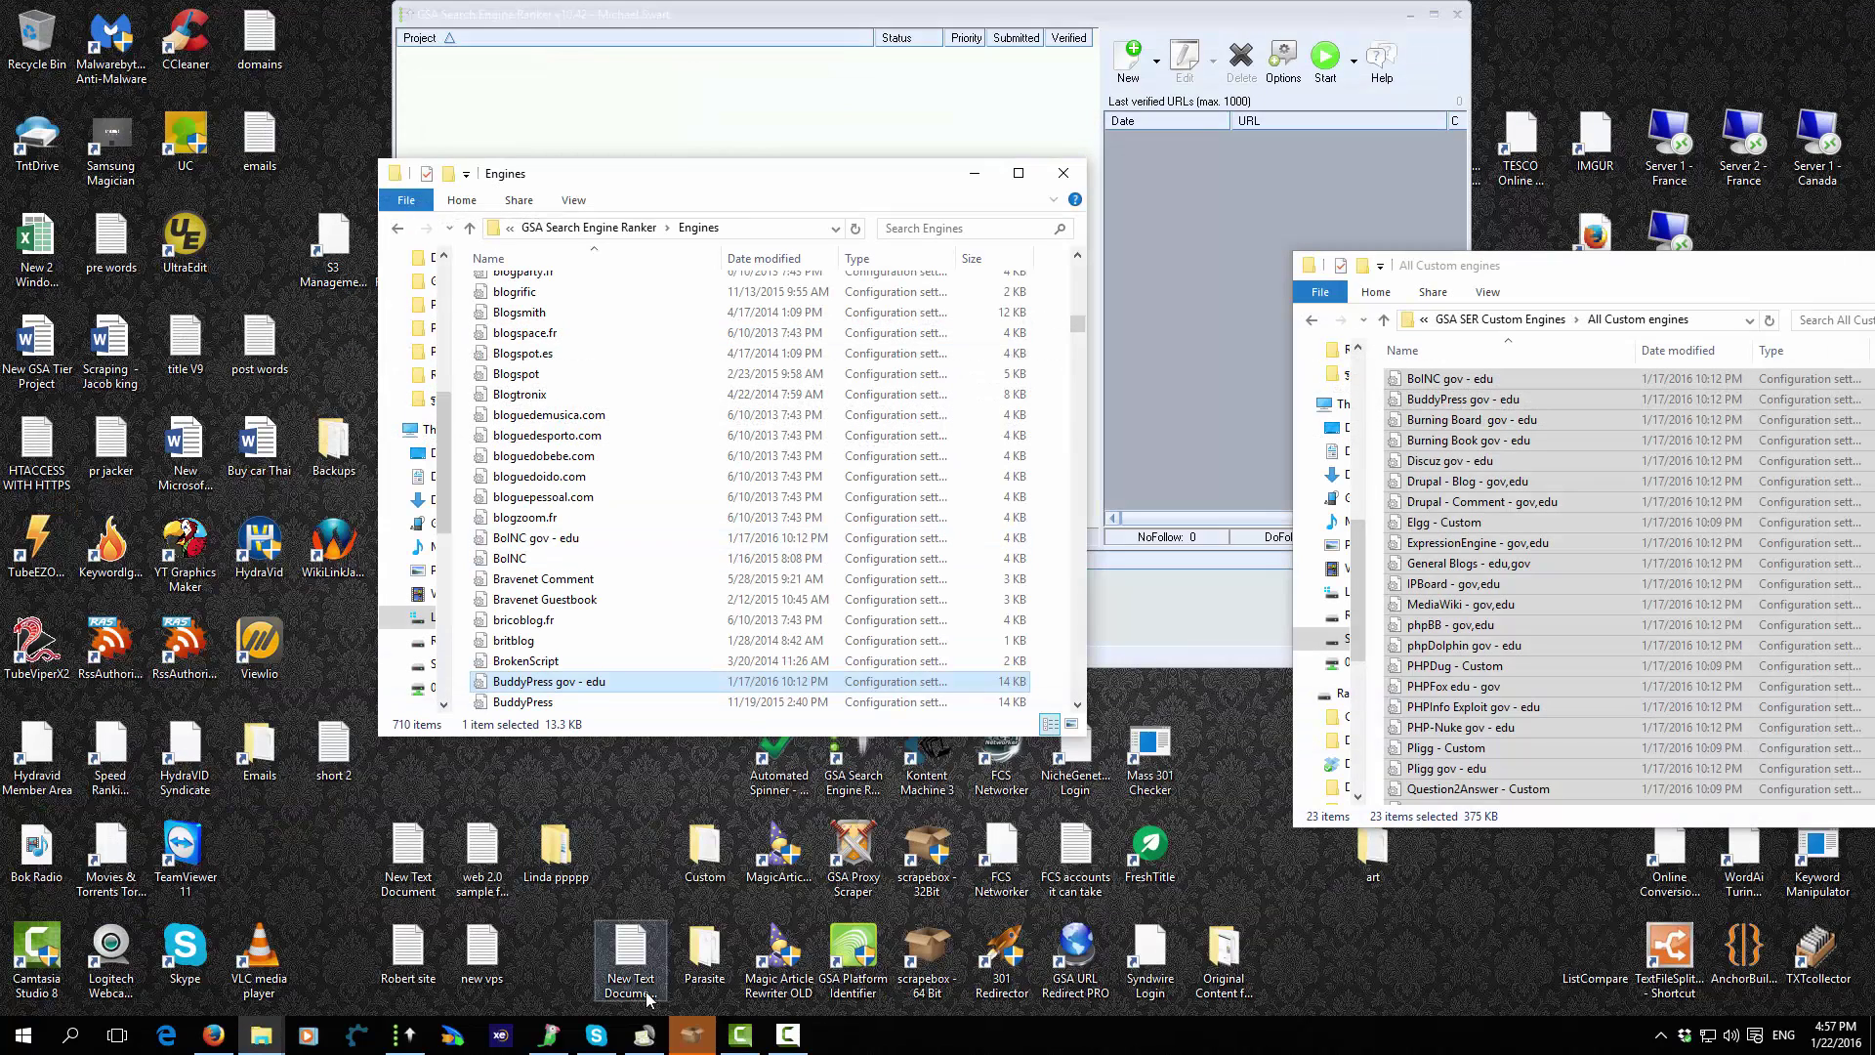
Step: Start a new project in GSA Search Engine Ranker and inspect the engines in both Asia Virtual Solutions groups under Where to Submit
{"action": "left_click", "coordinate": [1130, 61]}
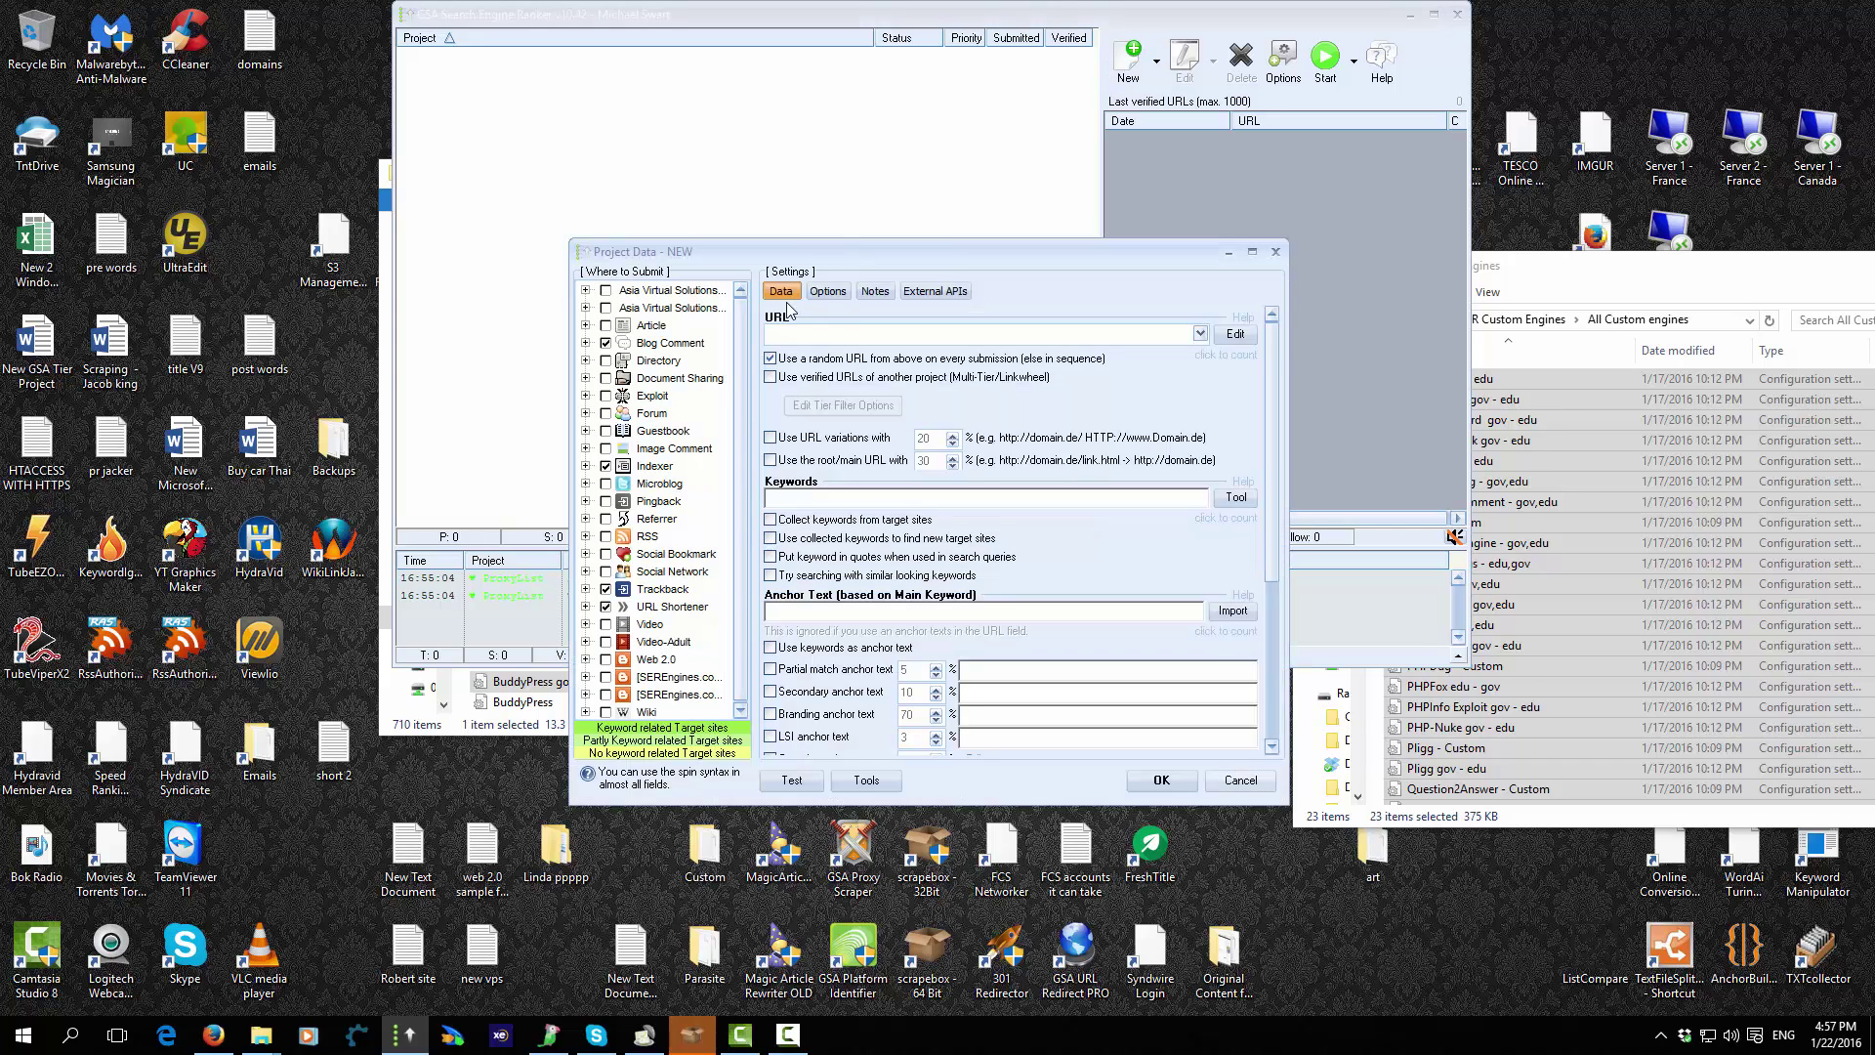
{"action": "left_click", "coordinate": [586, 290]}
{"action": "left_click", "coordinate": [586, 393]}
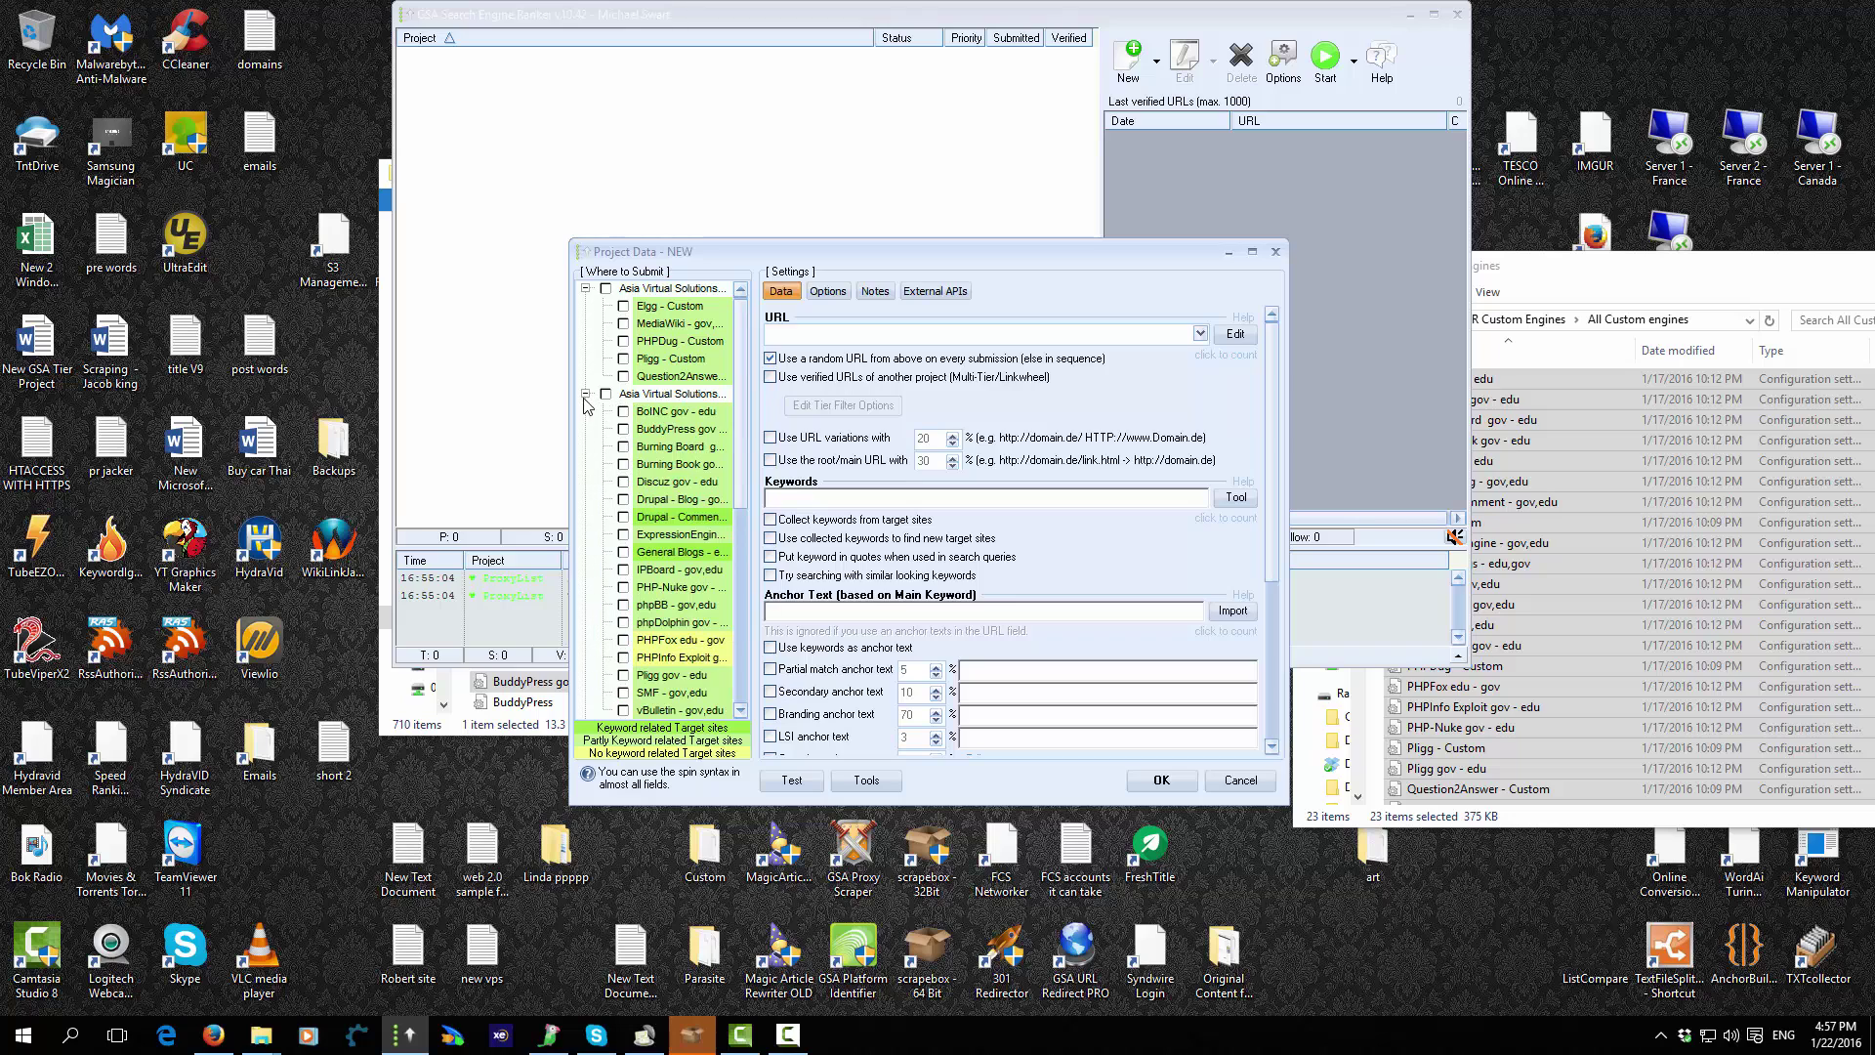
{"action": "left_click", "coordinate": [586, 393]}
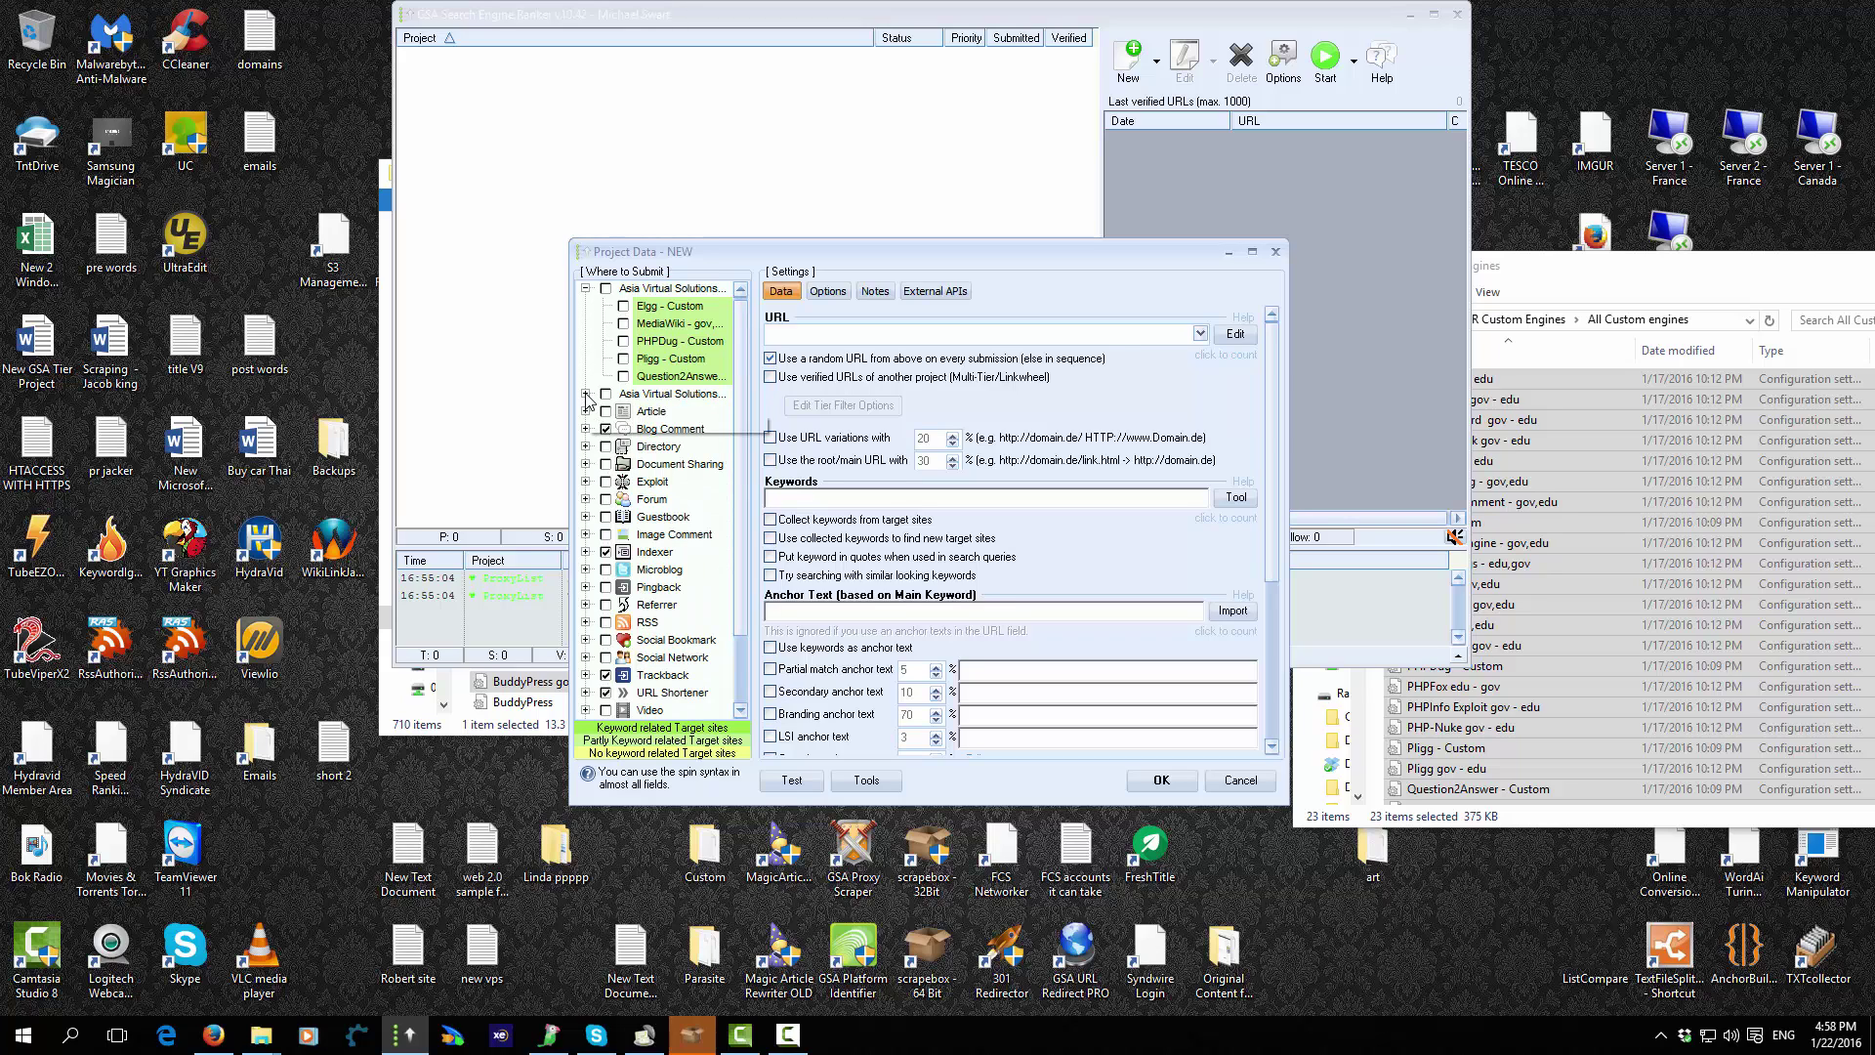
Step: Collapse the expanded Asia Virtual Solutions engine group under Where to Submit
{"action": "left_click", "coordinate": [586, 288]}
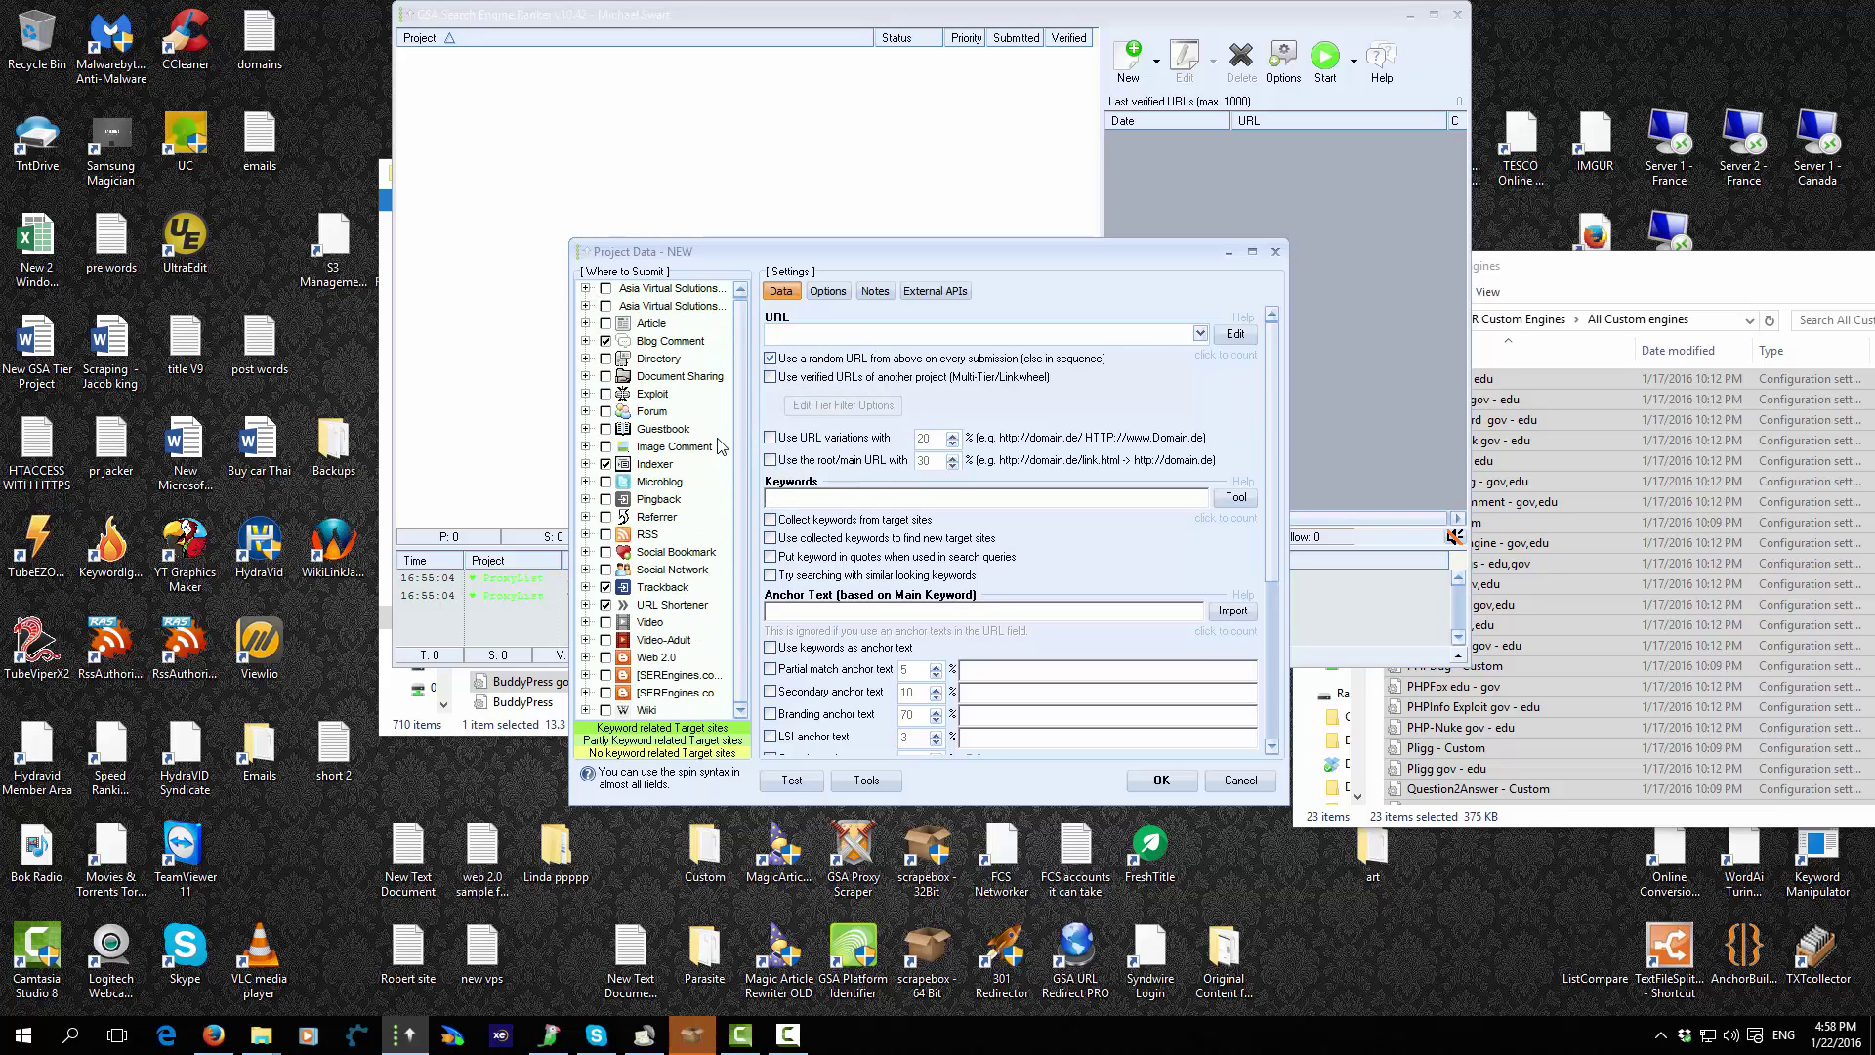
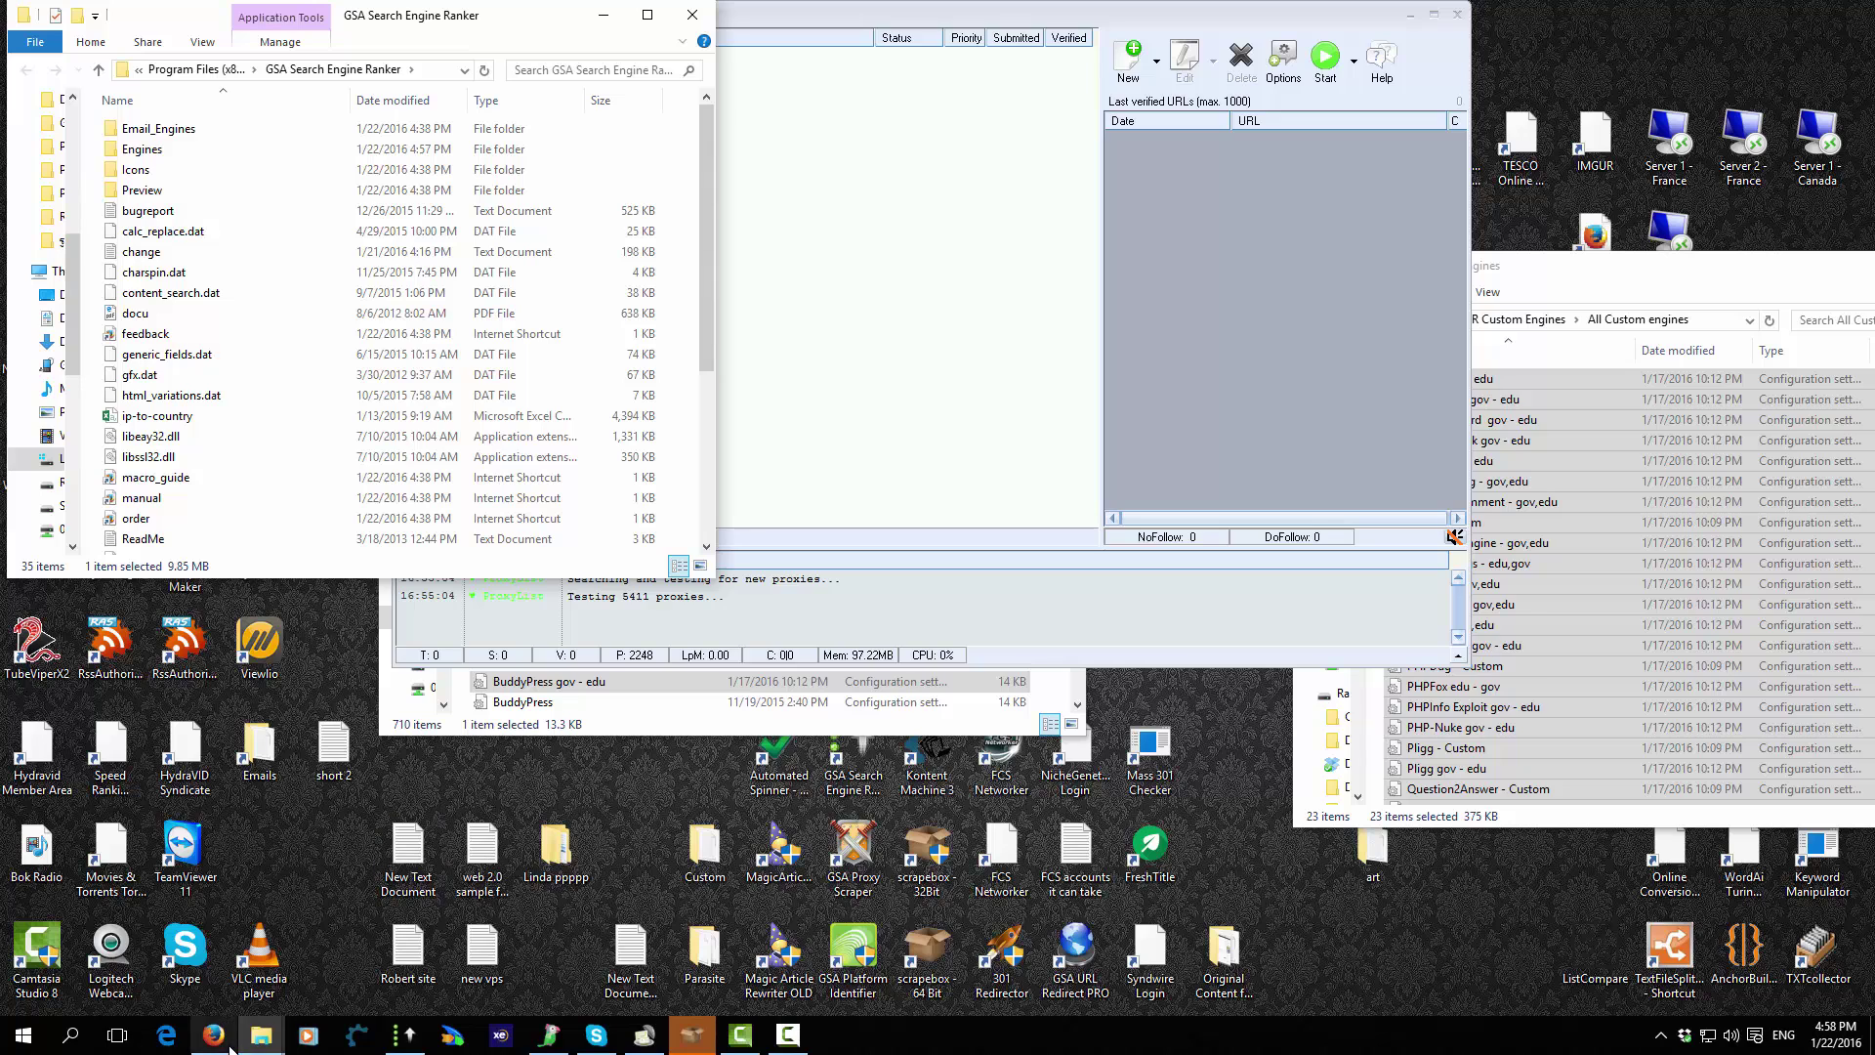
Step: Bring GSA Search Engine Ranker's Engines folder forward, select all its files and copy them
{"action": "mouse_move", "coordinate": [260, 1035]}
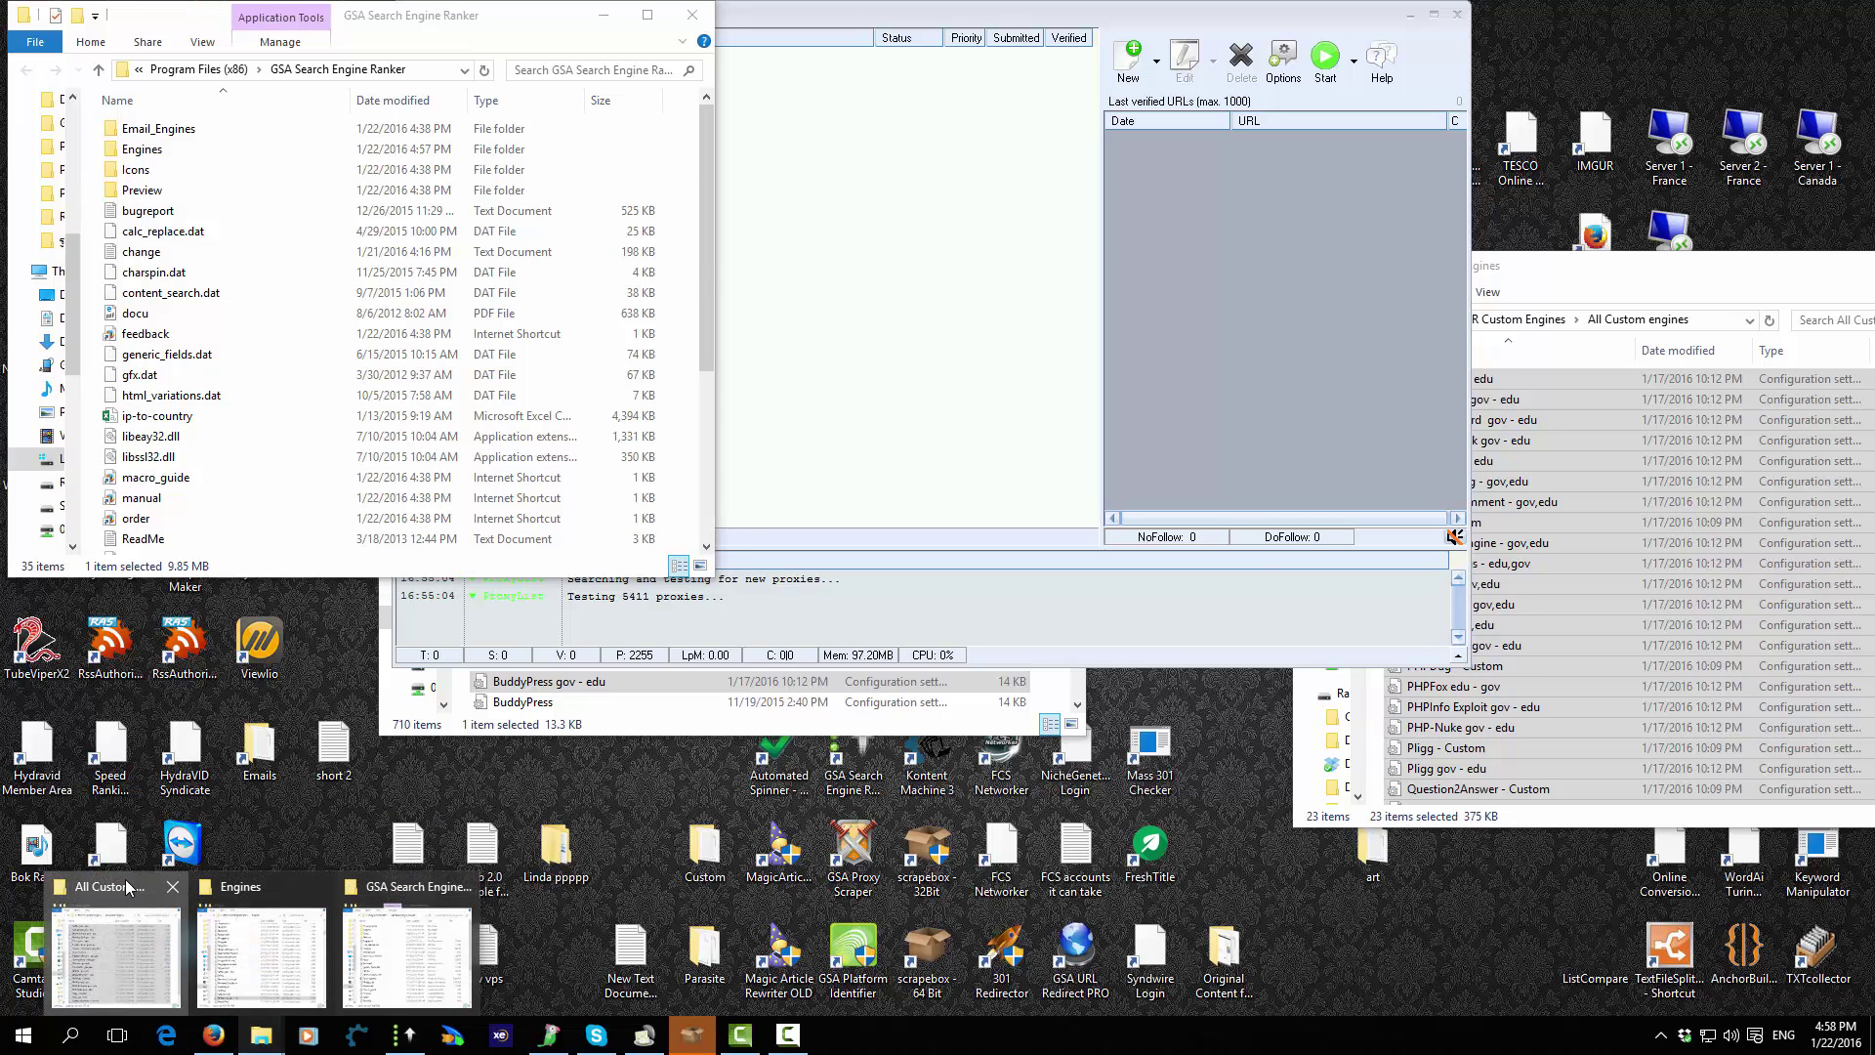
{"action": "left_click", "coordinate": [163, 918]}
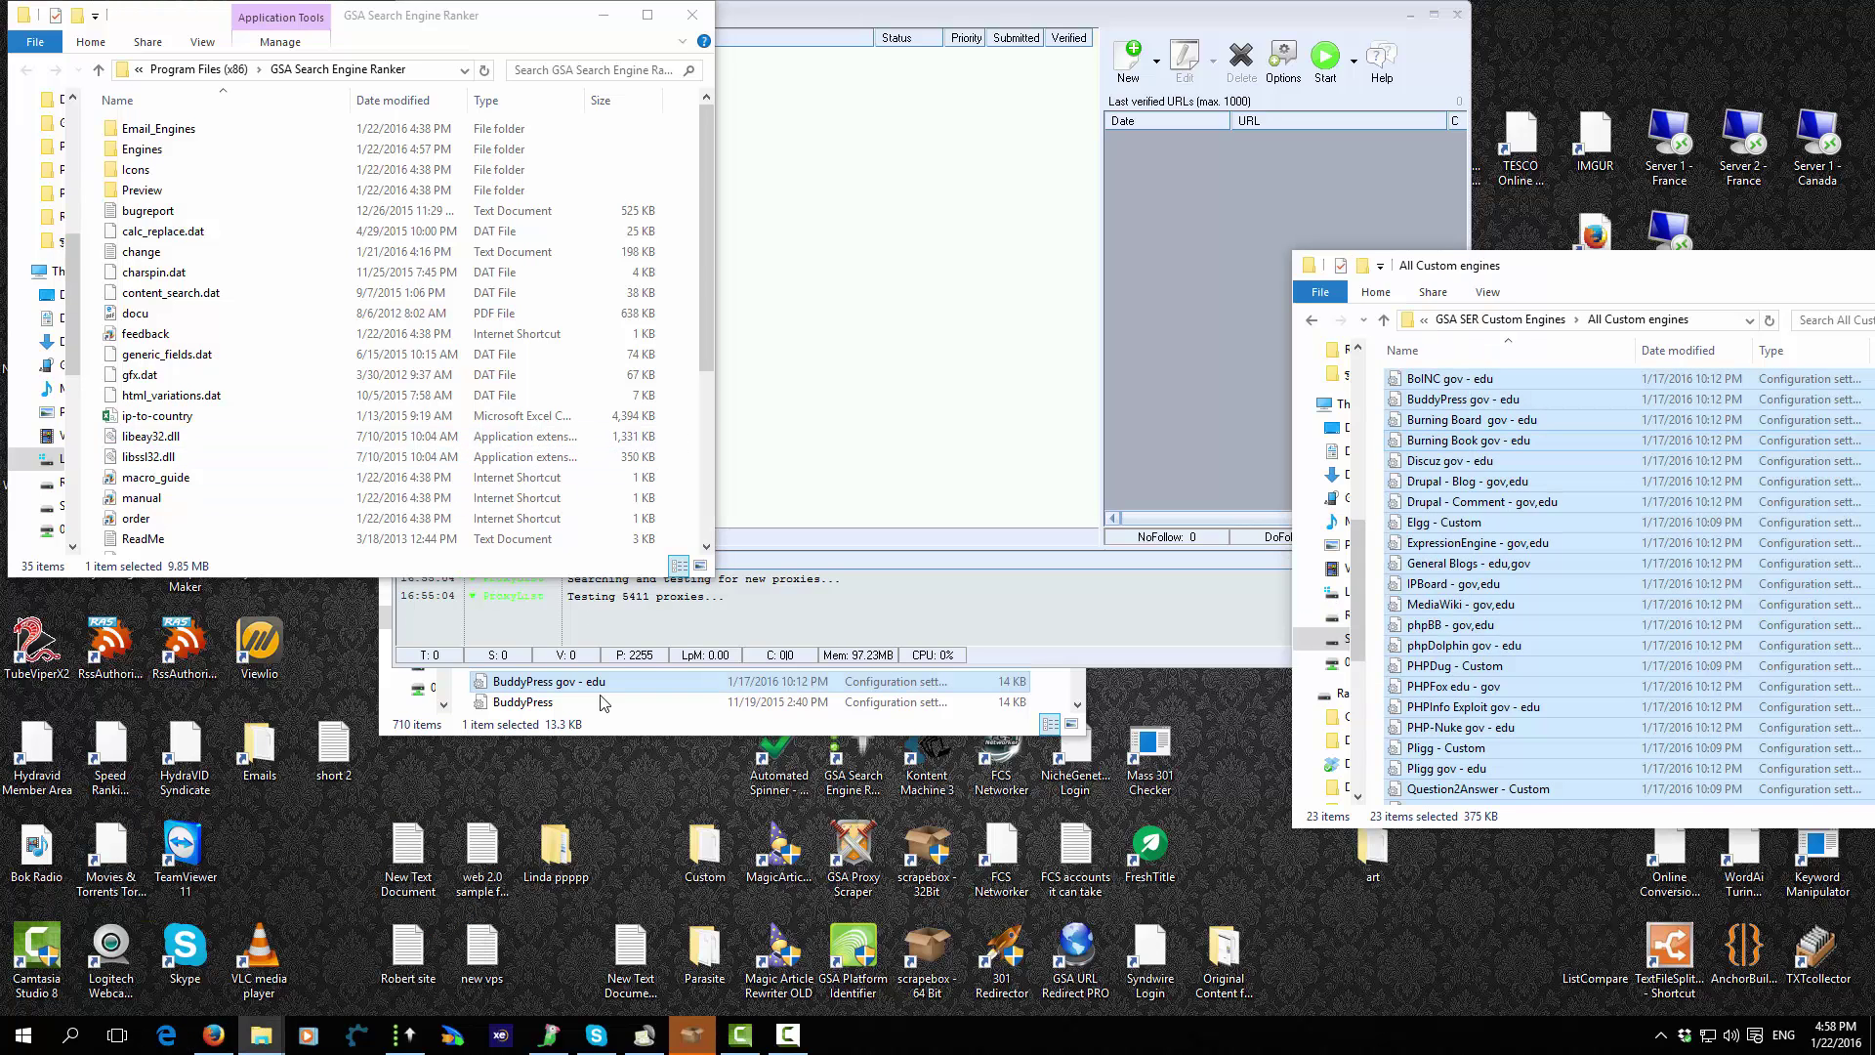
{"action": "left_click", "coordinate": [710, 721]}
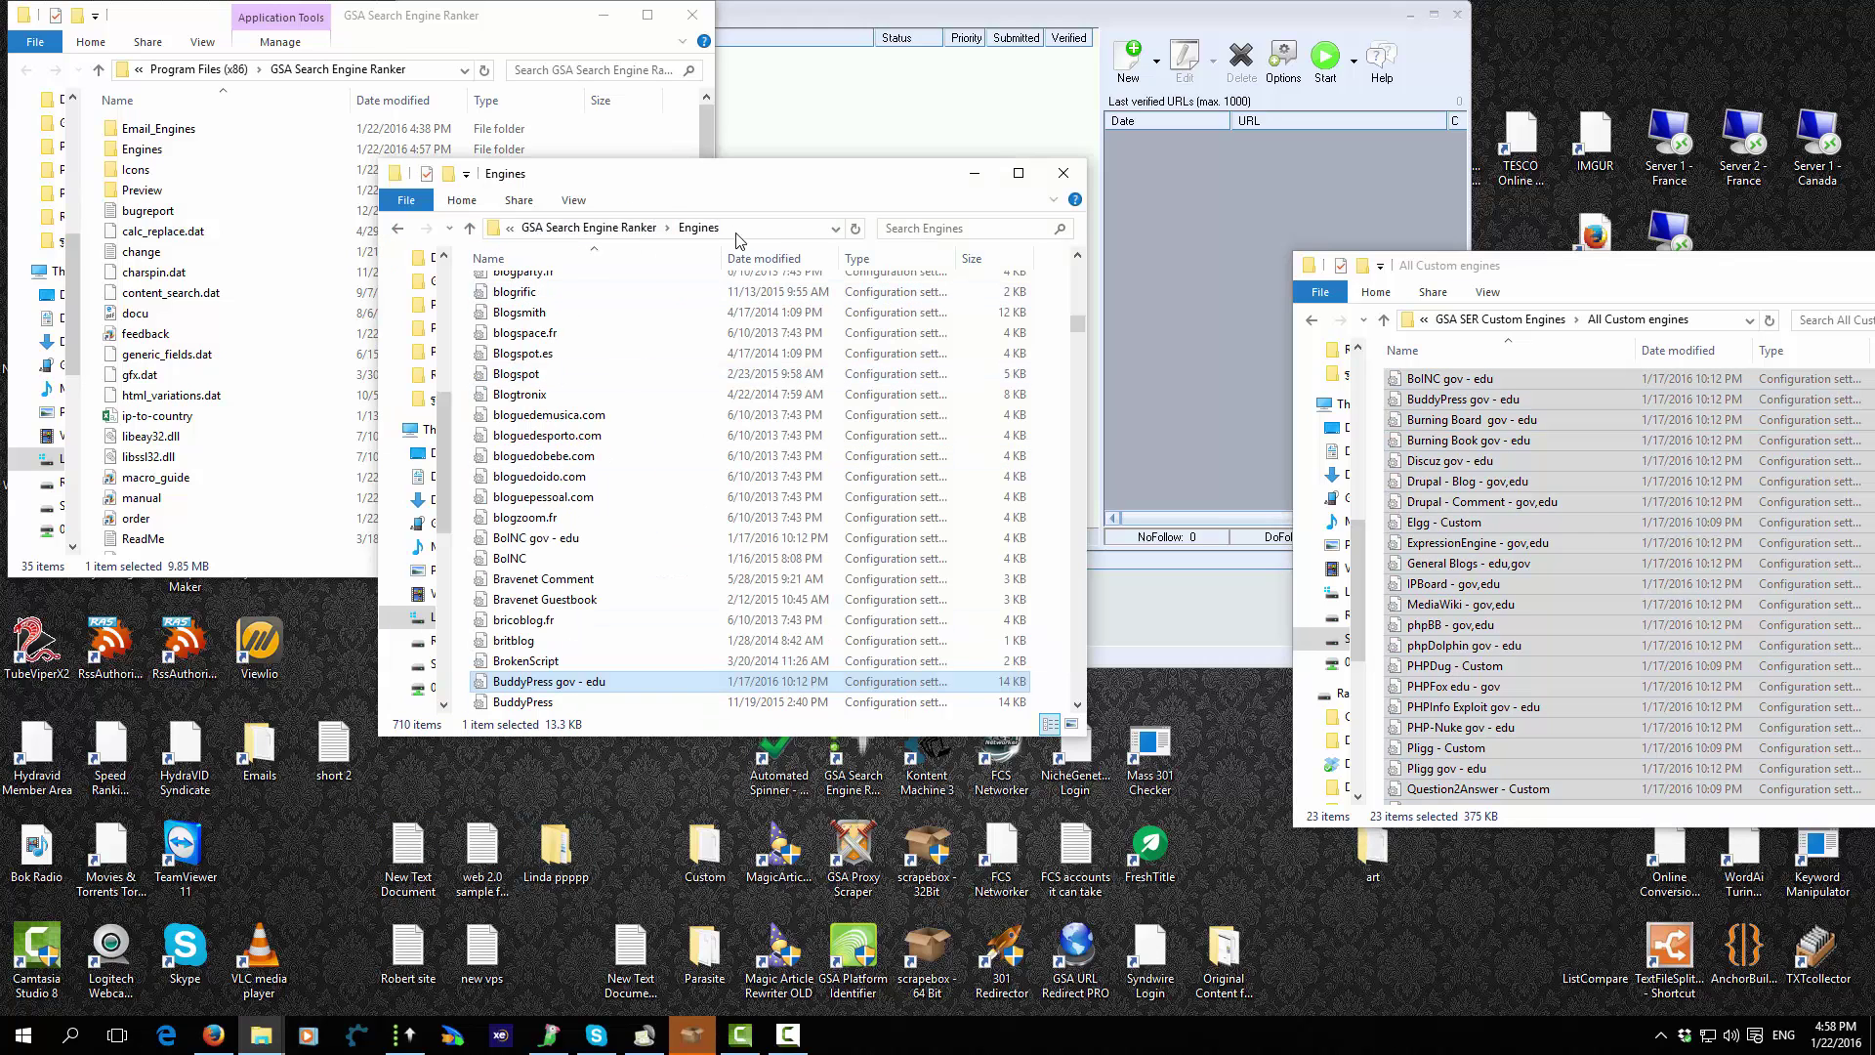
{"action": "left_click", "coordinate": [597, 414]}
{"action": "key", "text": "ctrl+a"}
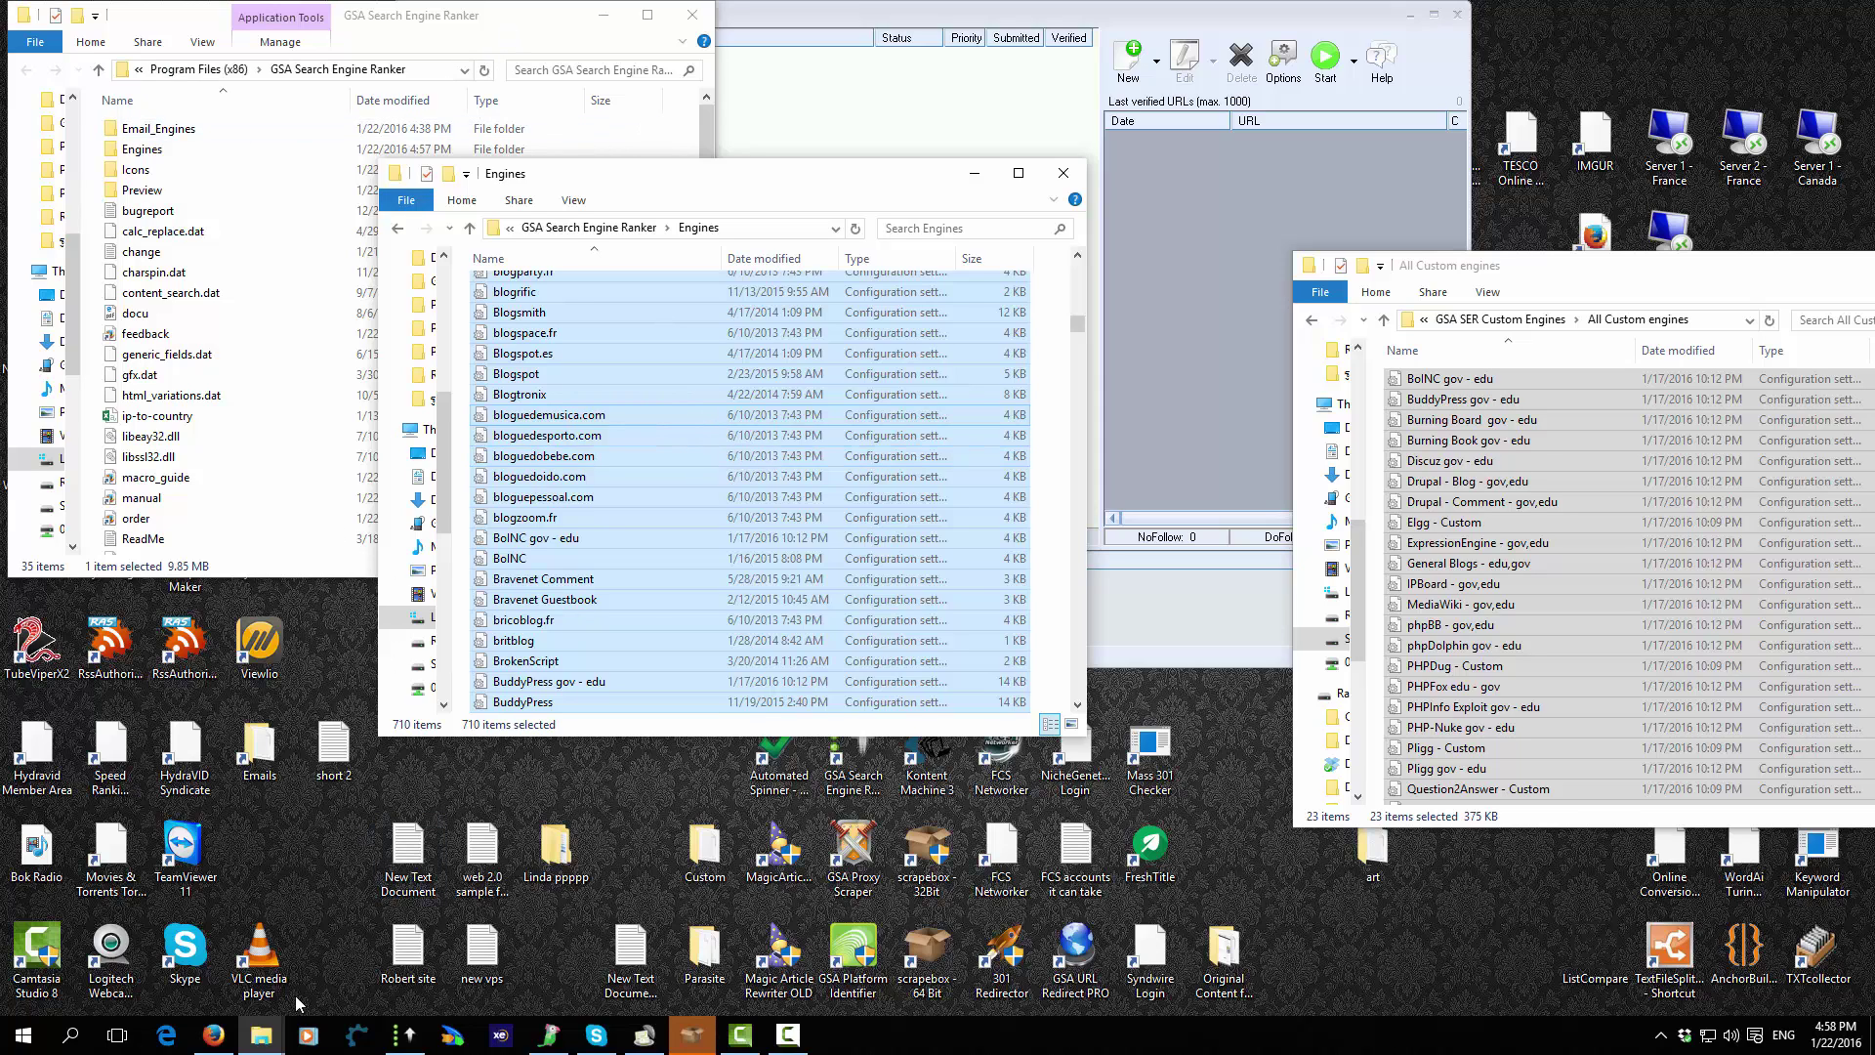
{"action": "mouse_move", "coordinate": [261, 1035]}
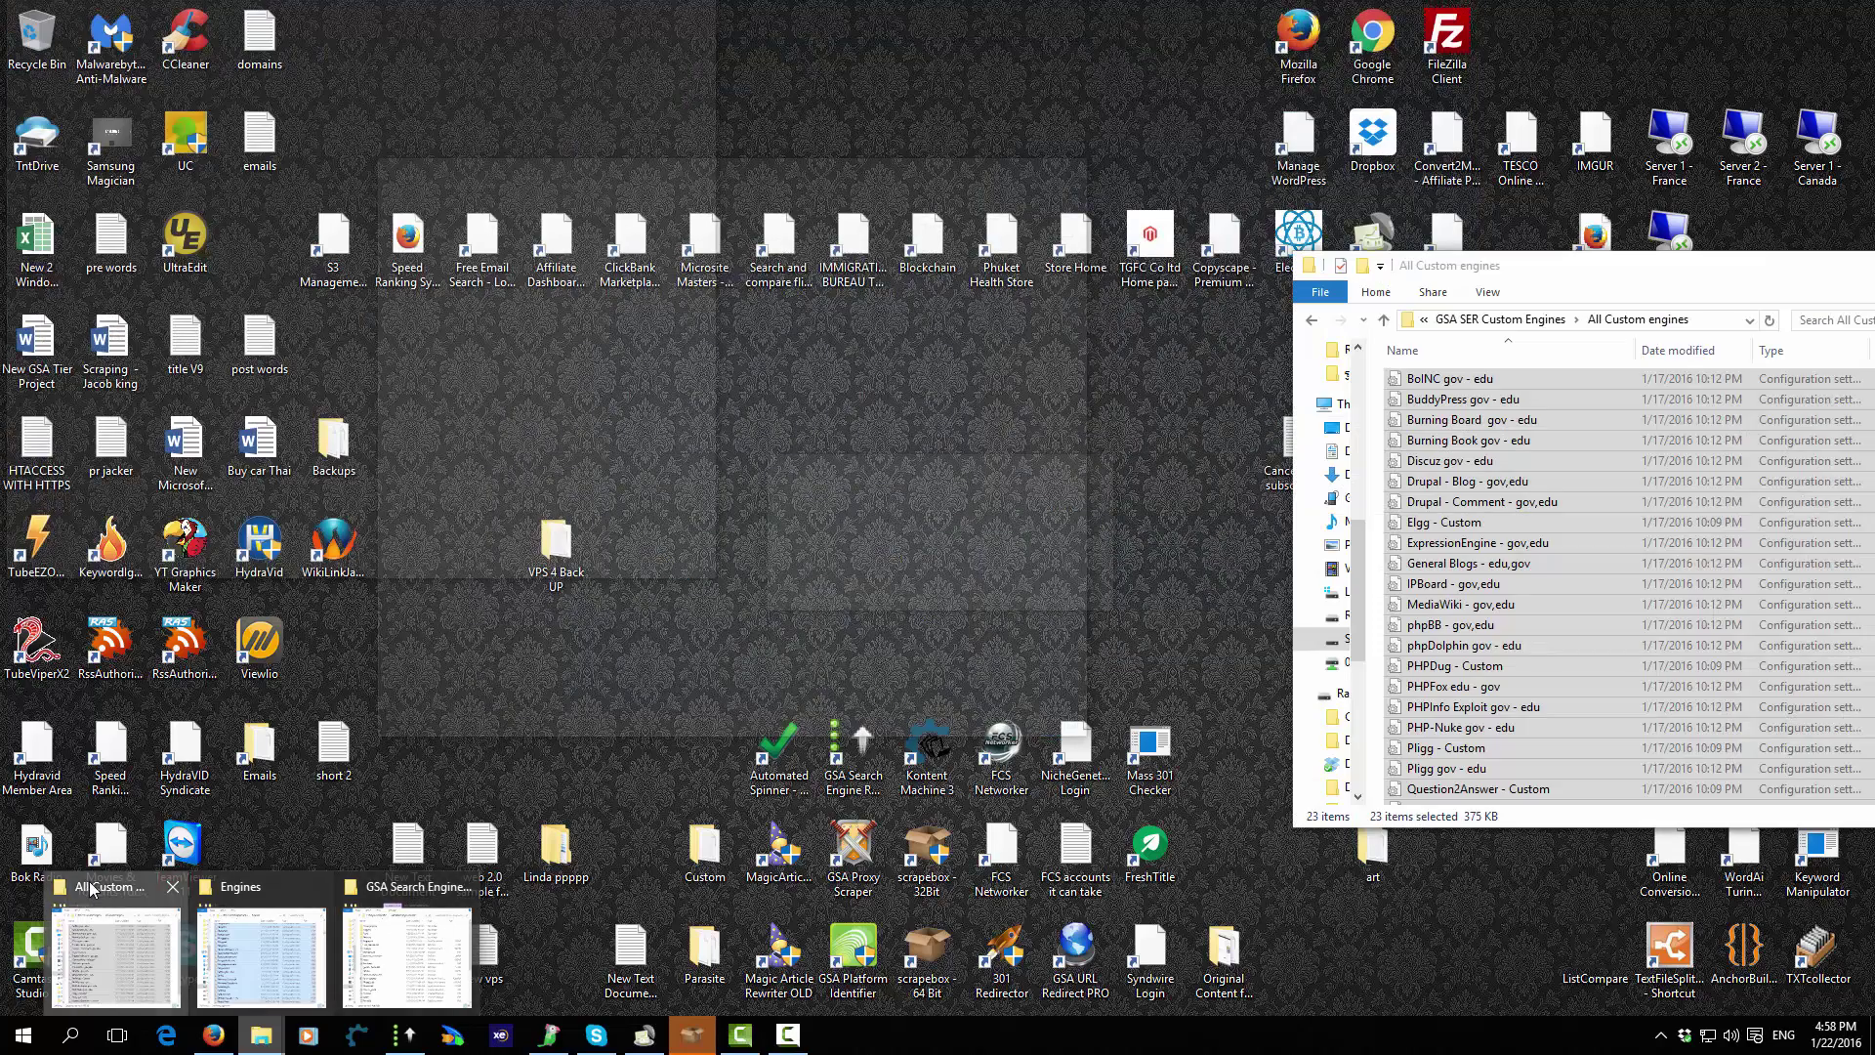
{"action": "left_click", "coordinate": [90, 887]}
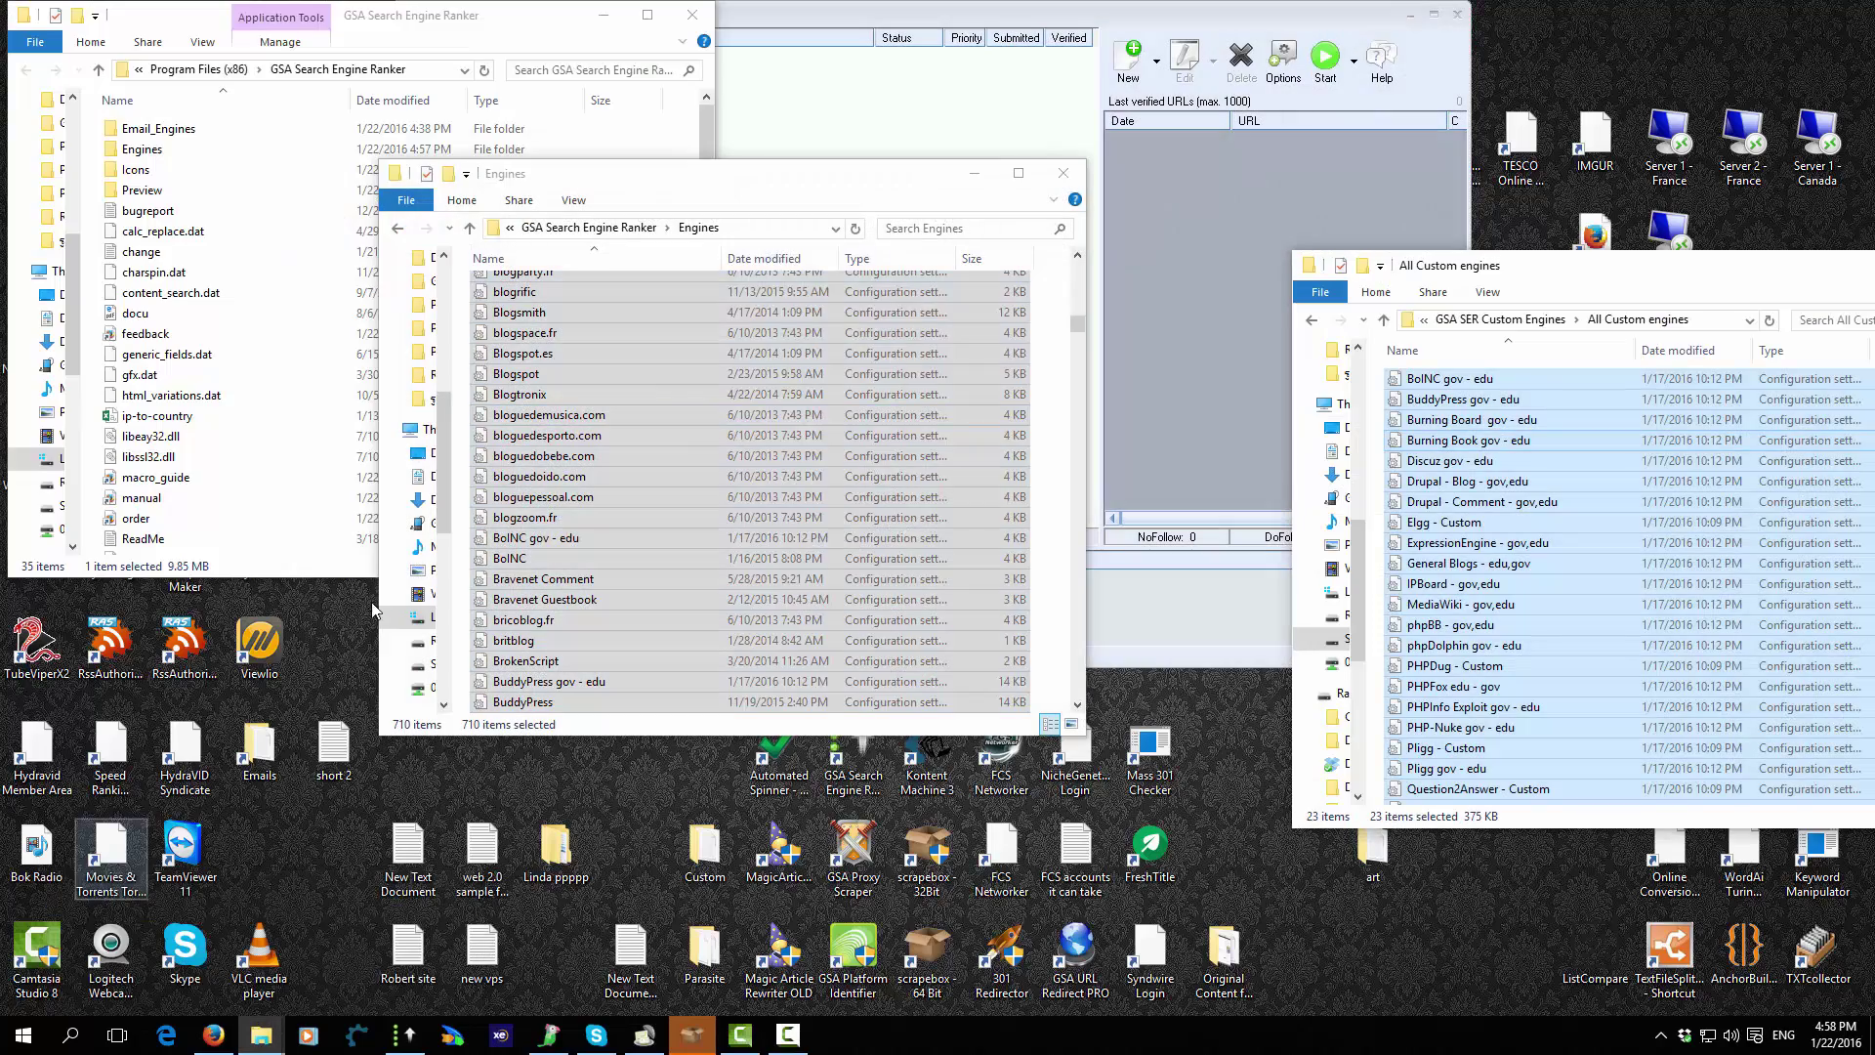
{"action": "right_click", "coordinate": [703, 404]}
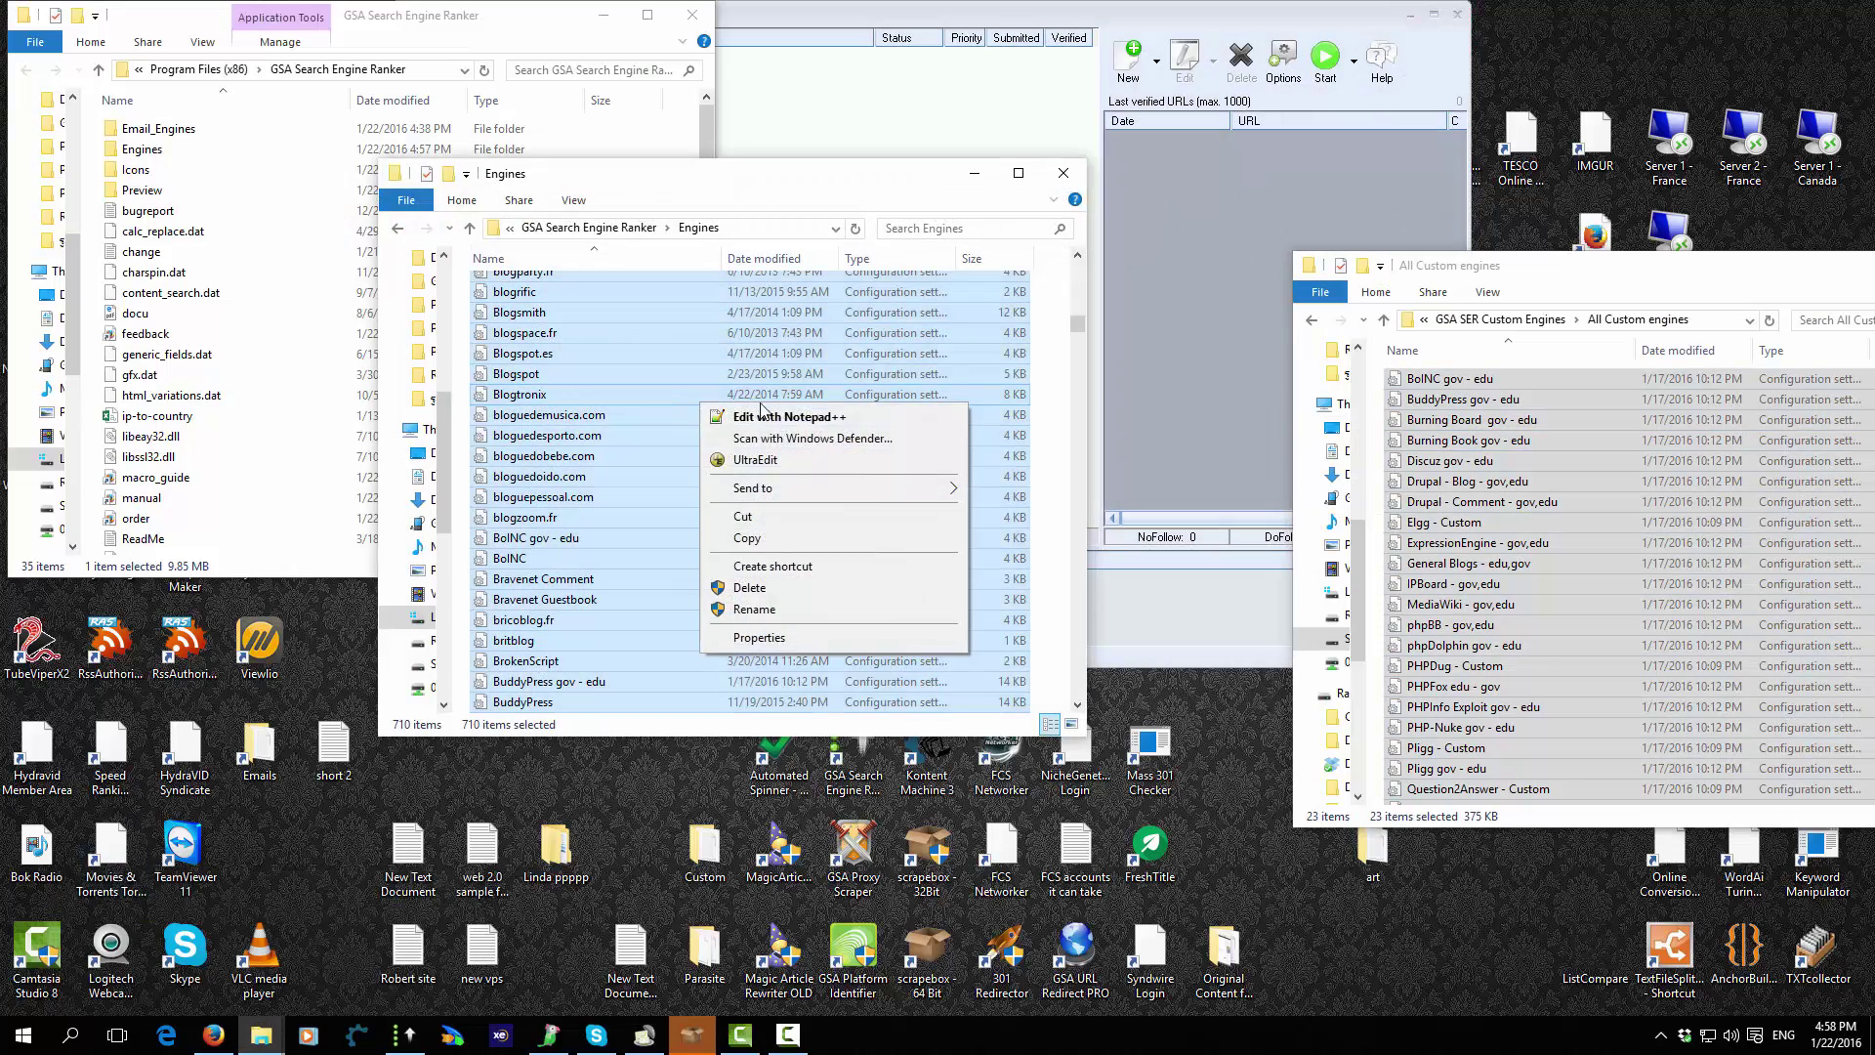
{"action": "left_click", "coordinate": [747, 537]}
{"action": "scroll", "coordinate": [755, 415], "scroll_direction": "up", "scroll_amount": 10}
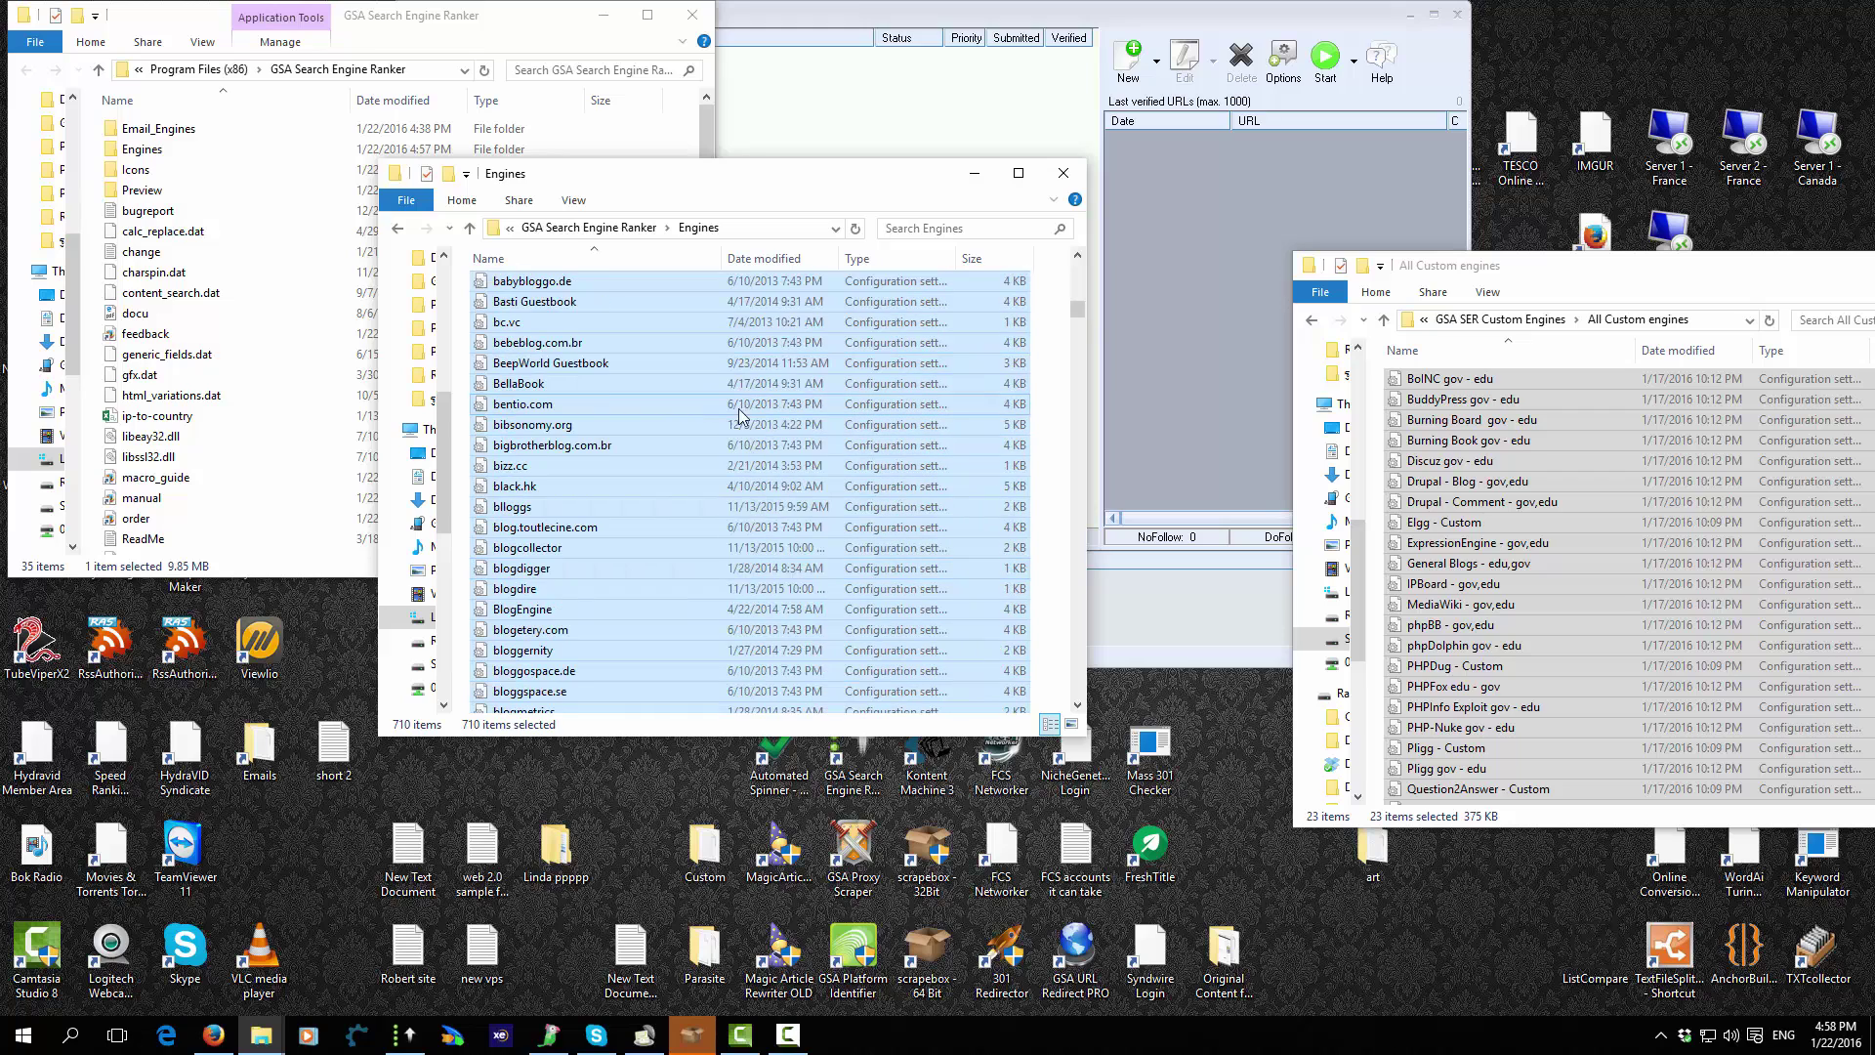
Step: Close the Engines folder window and bring the GSA Search Engine Ranker program folder forward
{"action": "left_click", "coordinate": [793, 228]}
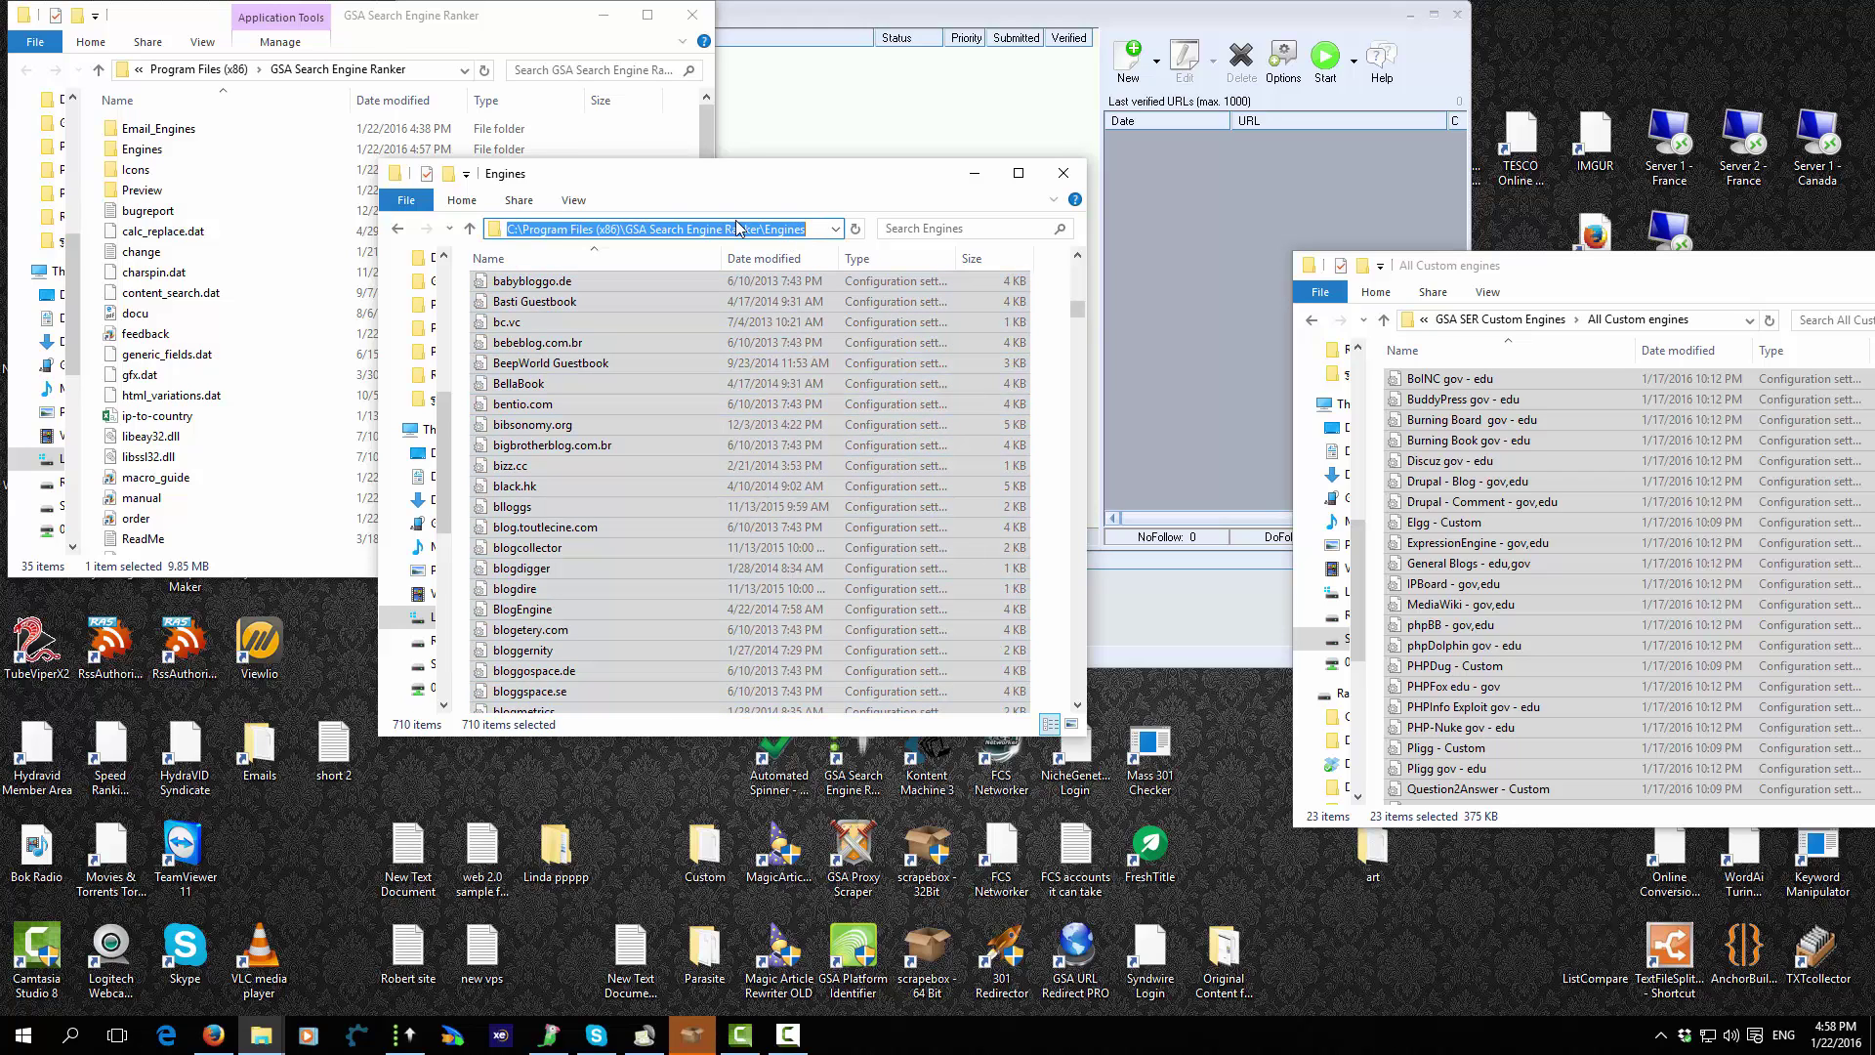
{"action": "left_click", "coordinate": [1063, 173]}
{"action": "mouse_move", "coordinate": [261, 1033]}
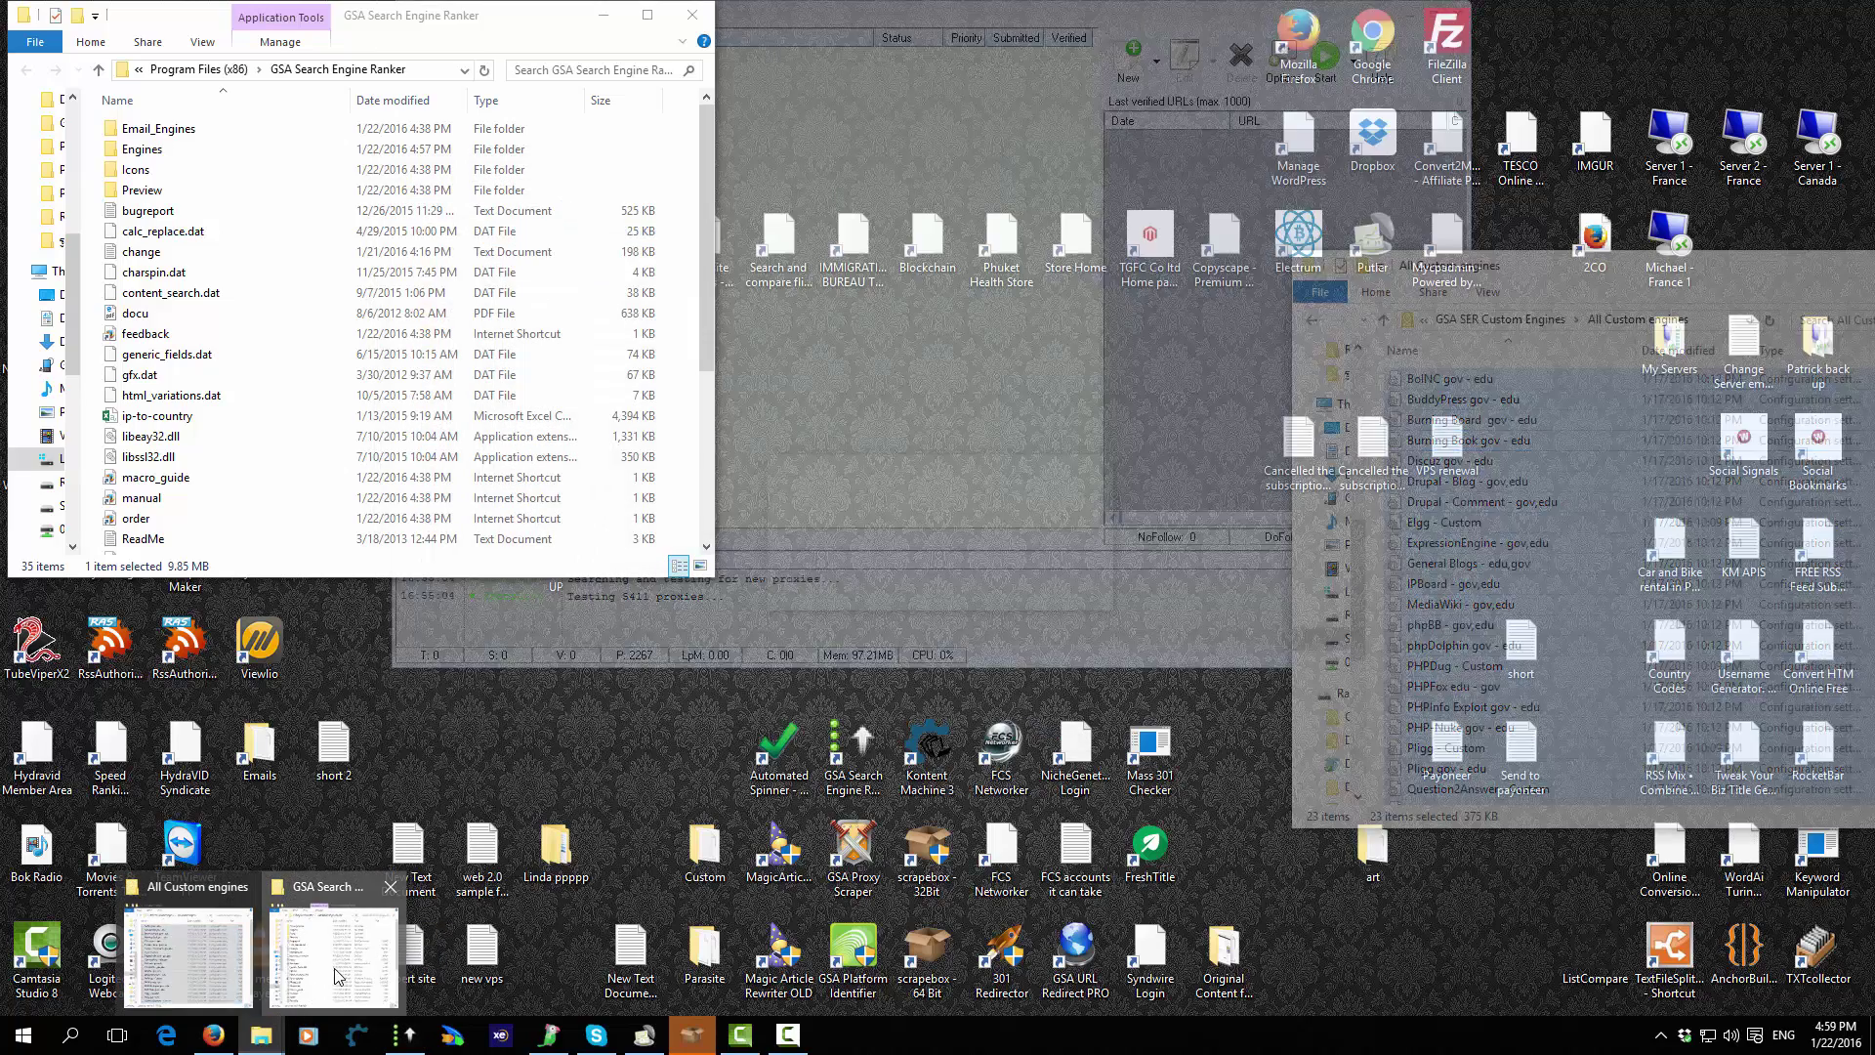
{"action": "left_click", "coordinate": [335, 976]}
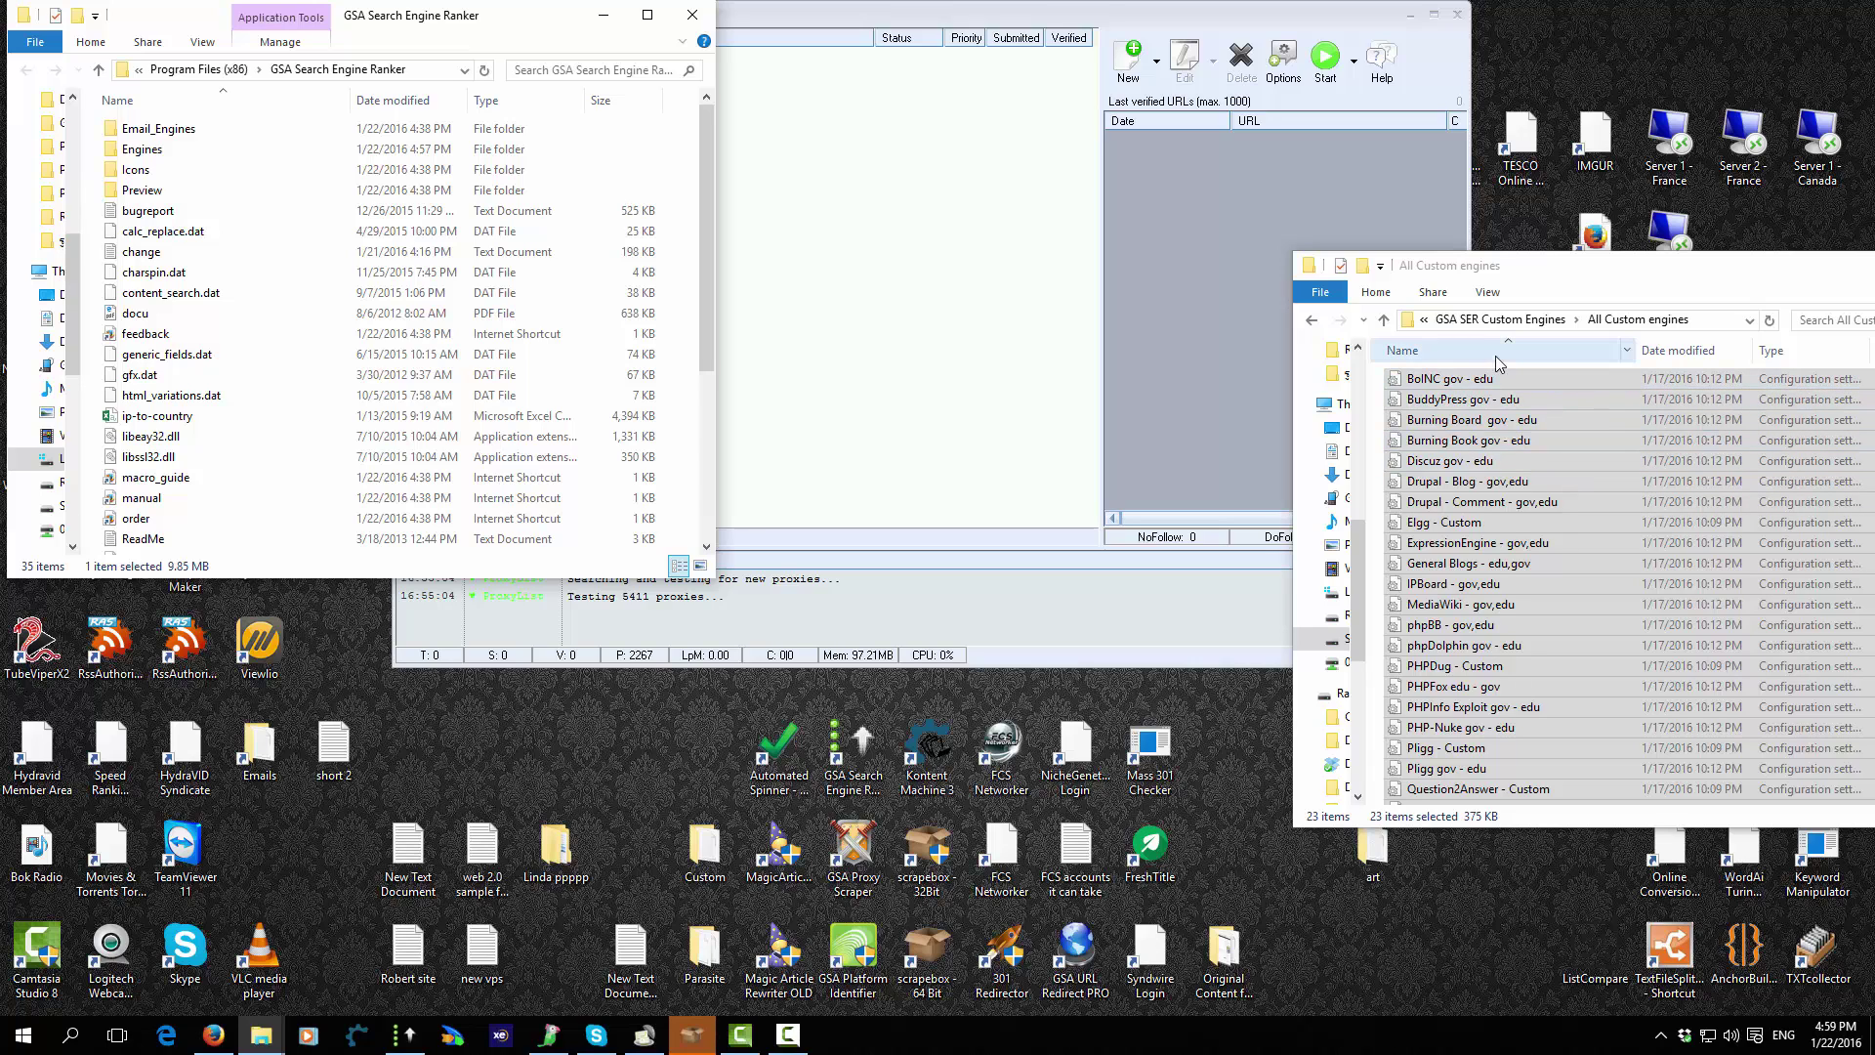
Step: Copy all the files in the All Custom engines folder and open GSA Search Engine Ranker's Engines folder
{"action": "right_click", "coordinate": [1567, 524]}
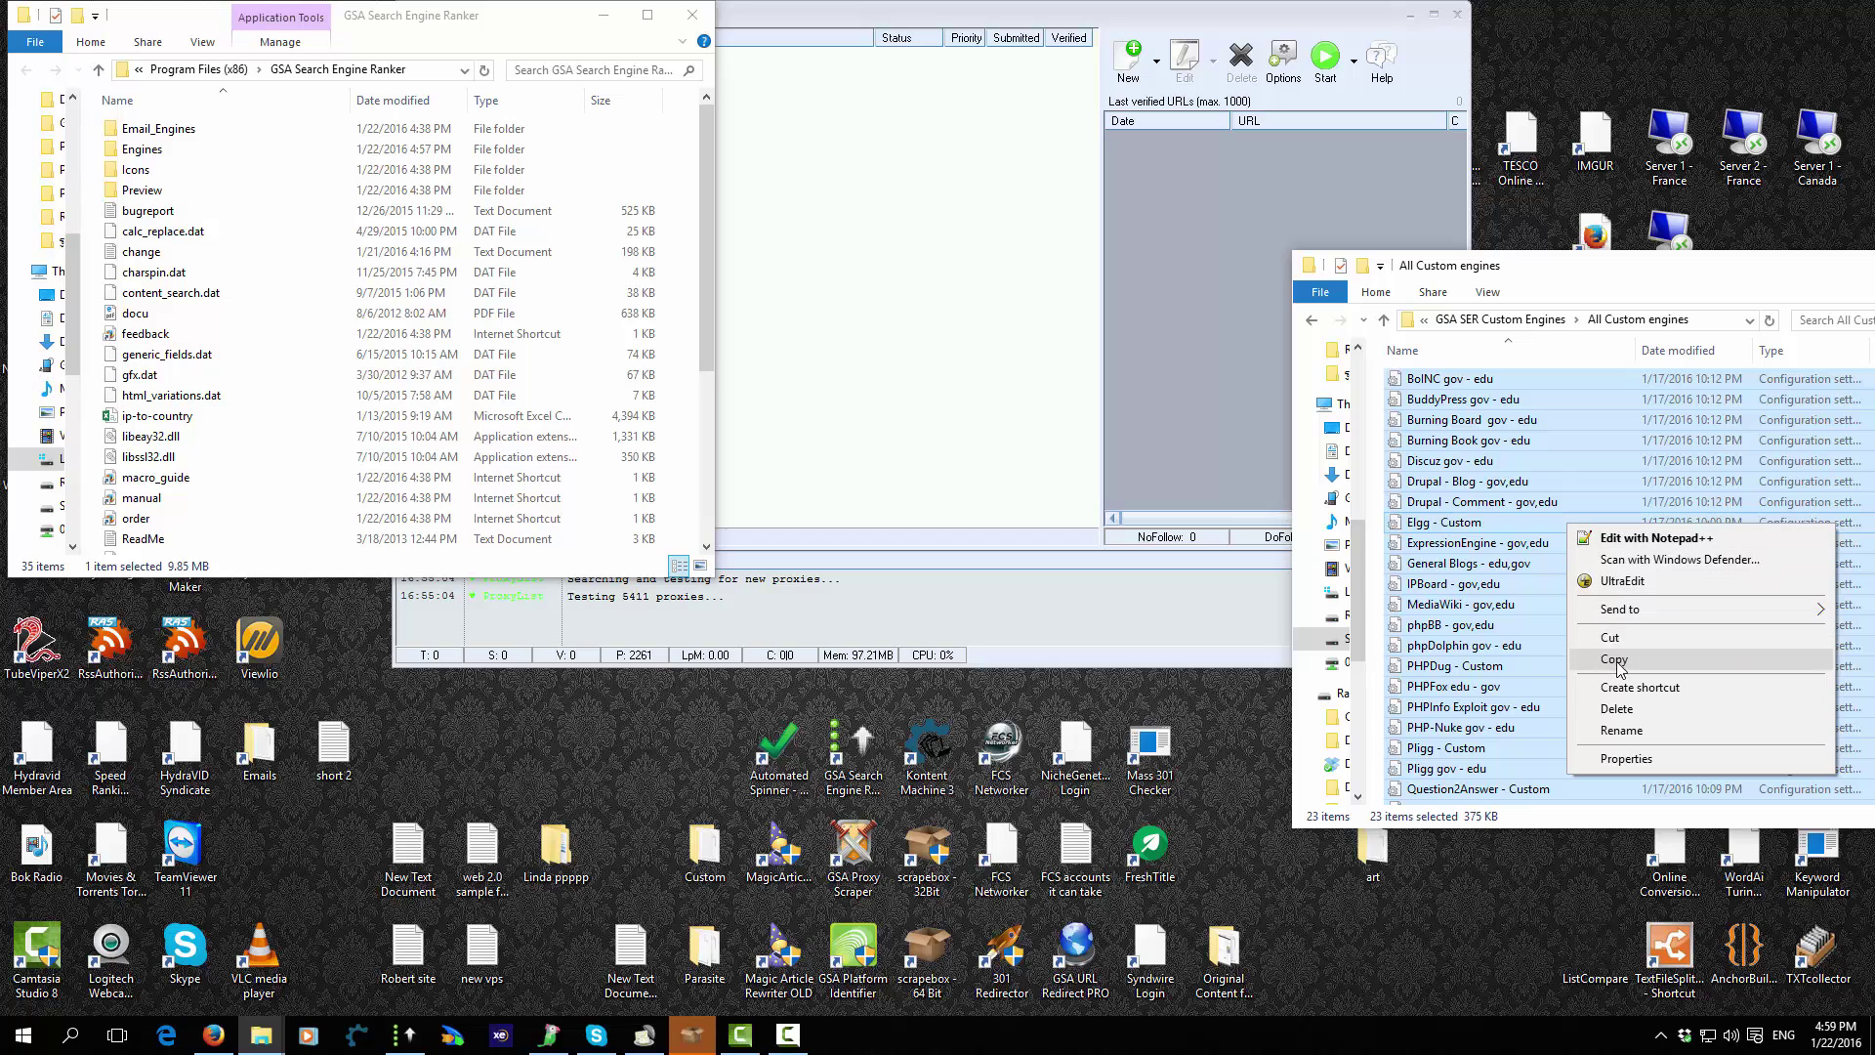
{"action": "left_click", "coordinate": [151, 153]}
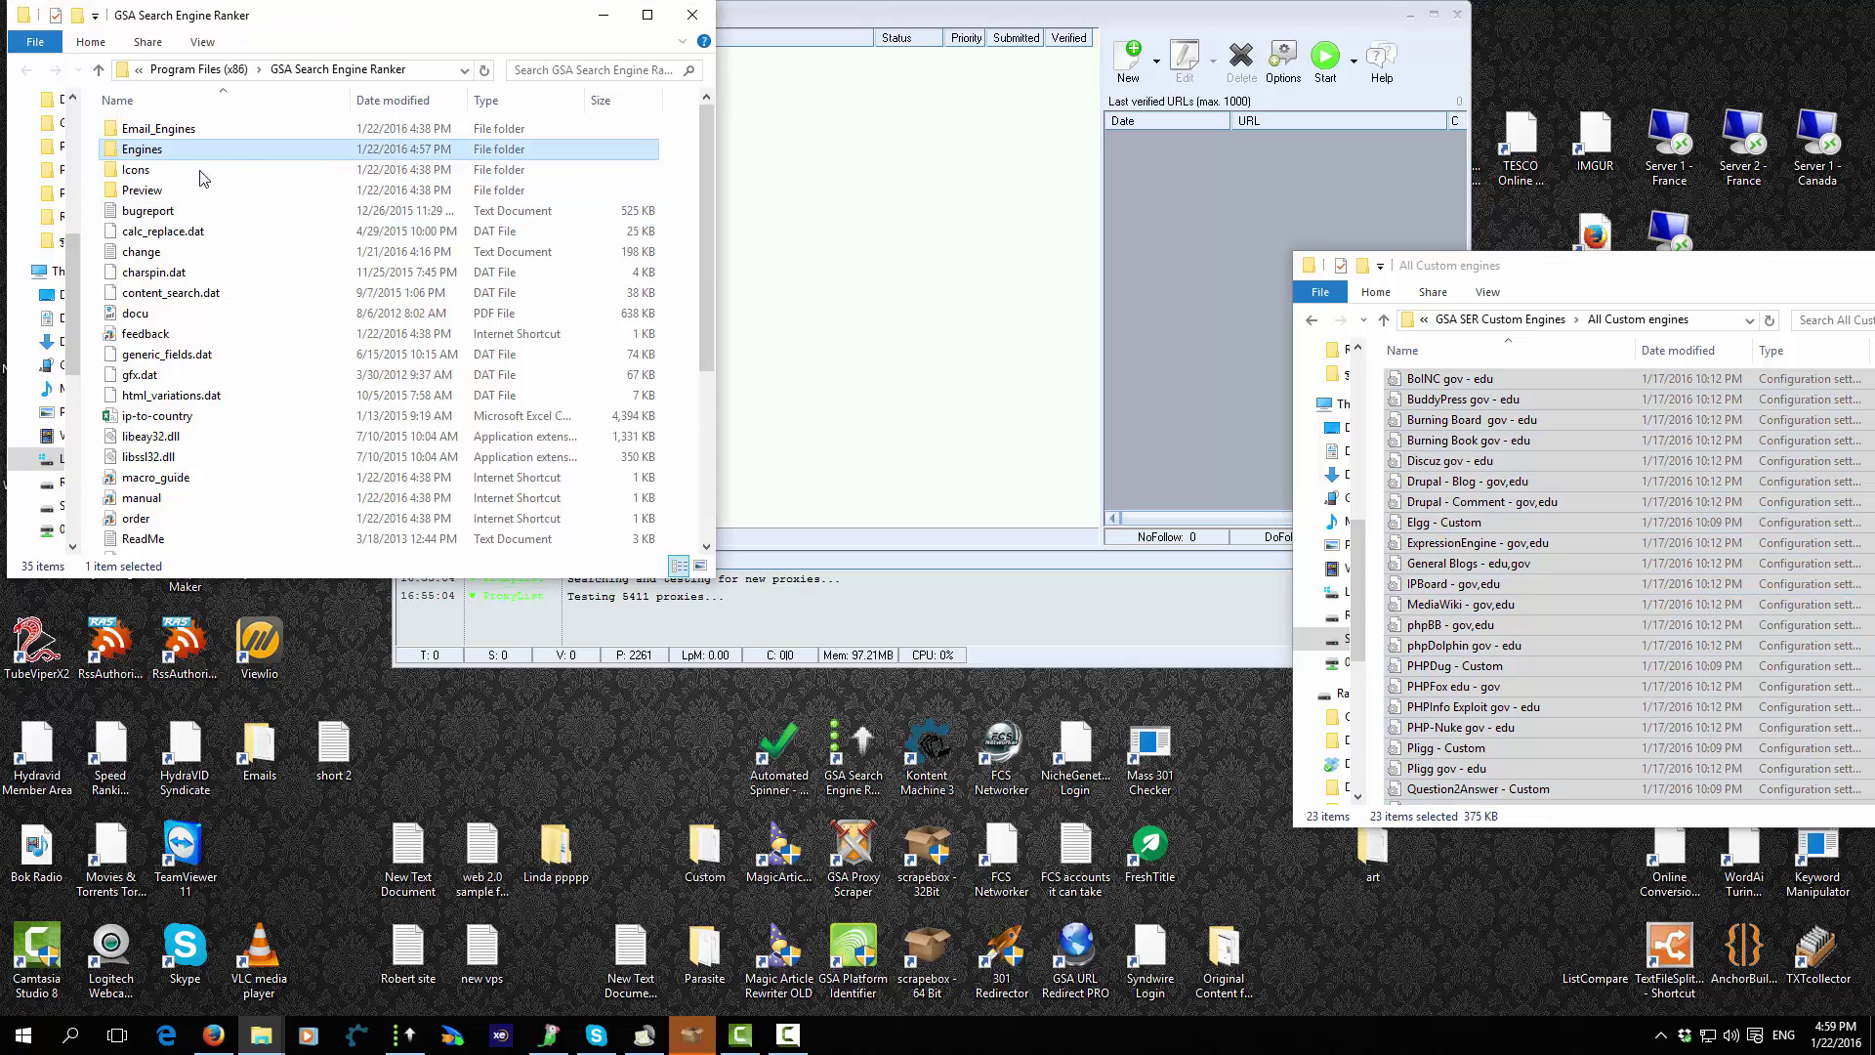
{"action": "key", "text": "Return"}
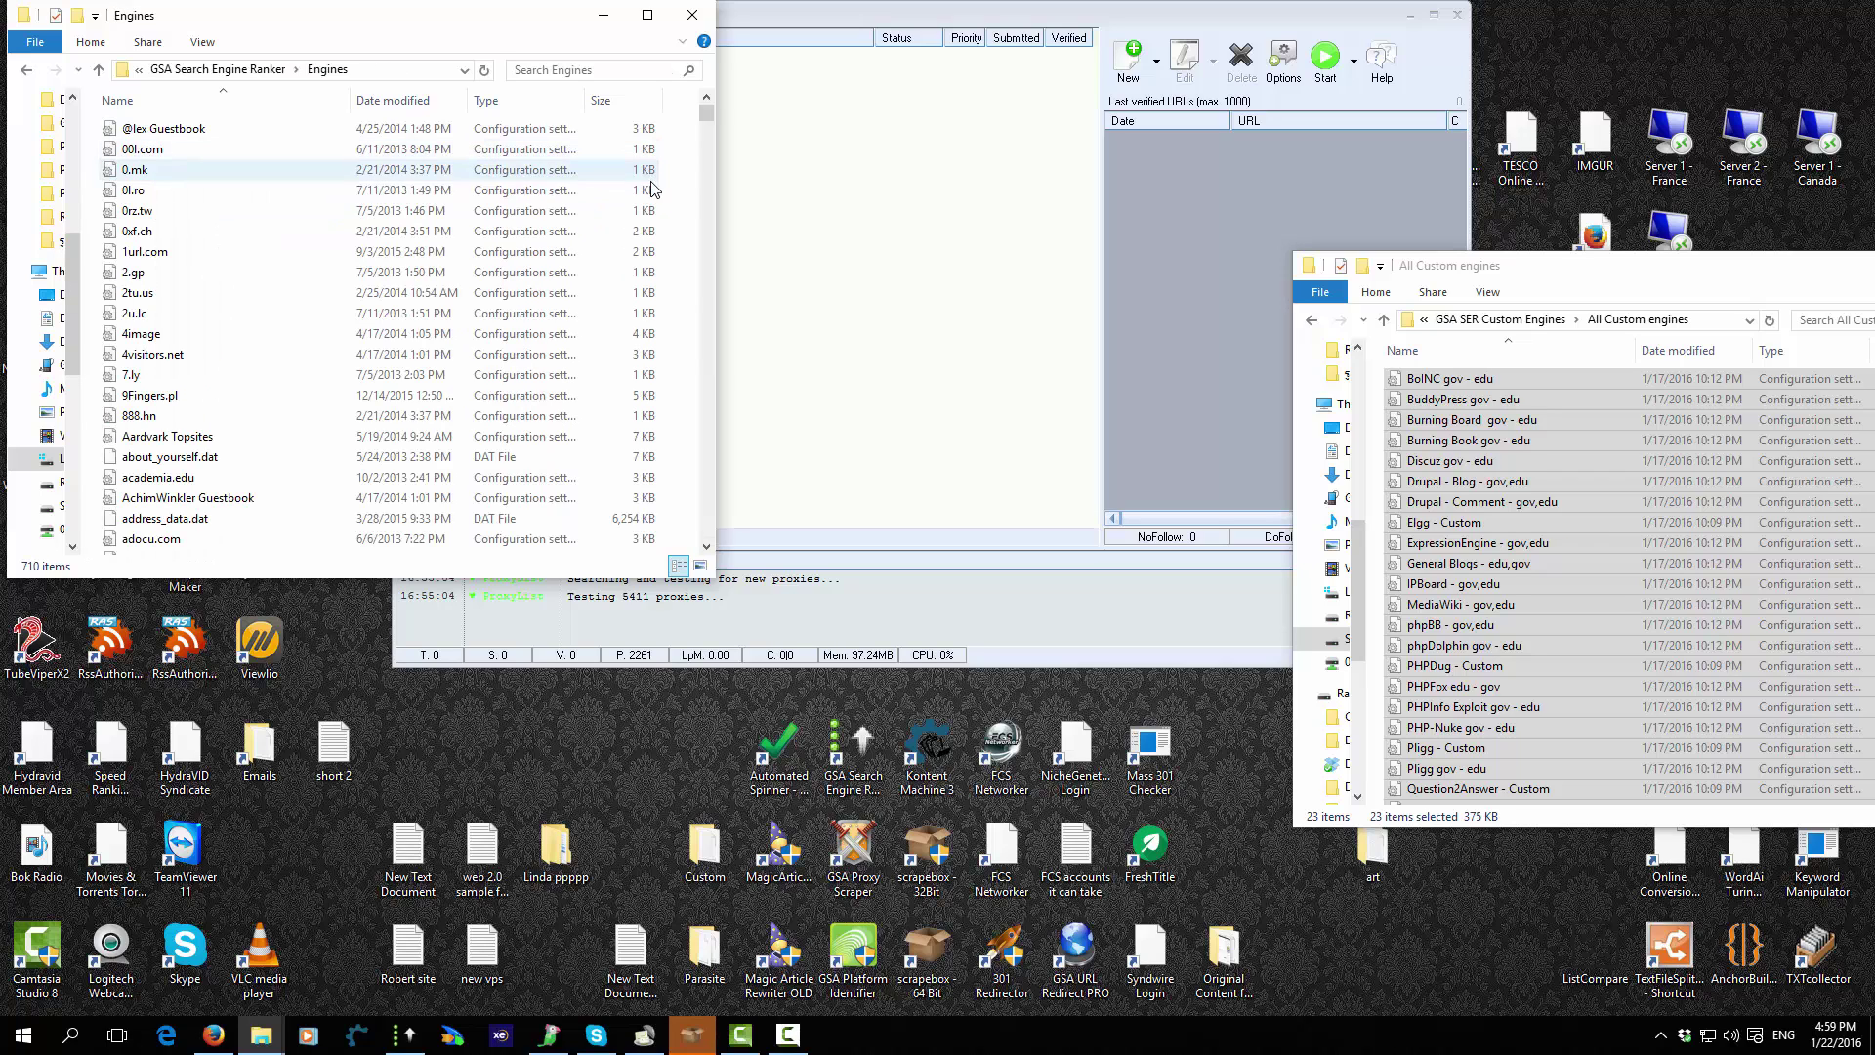
Step: Go back to the GSA Search Engine Ranker program folder and close its window without pasting anything
{"action": "left_click", "coordinate": [259, 70]}
{"action": "right_click", "coordinate": [142, 154]}
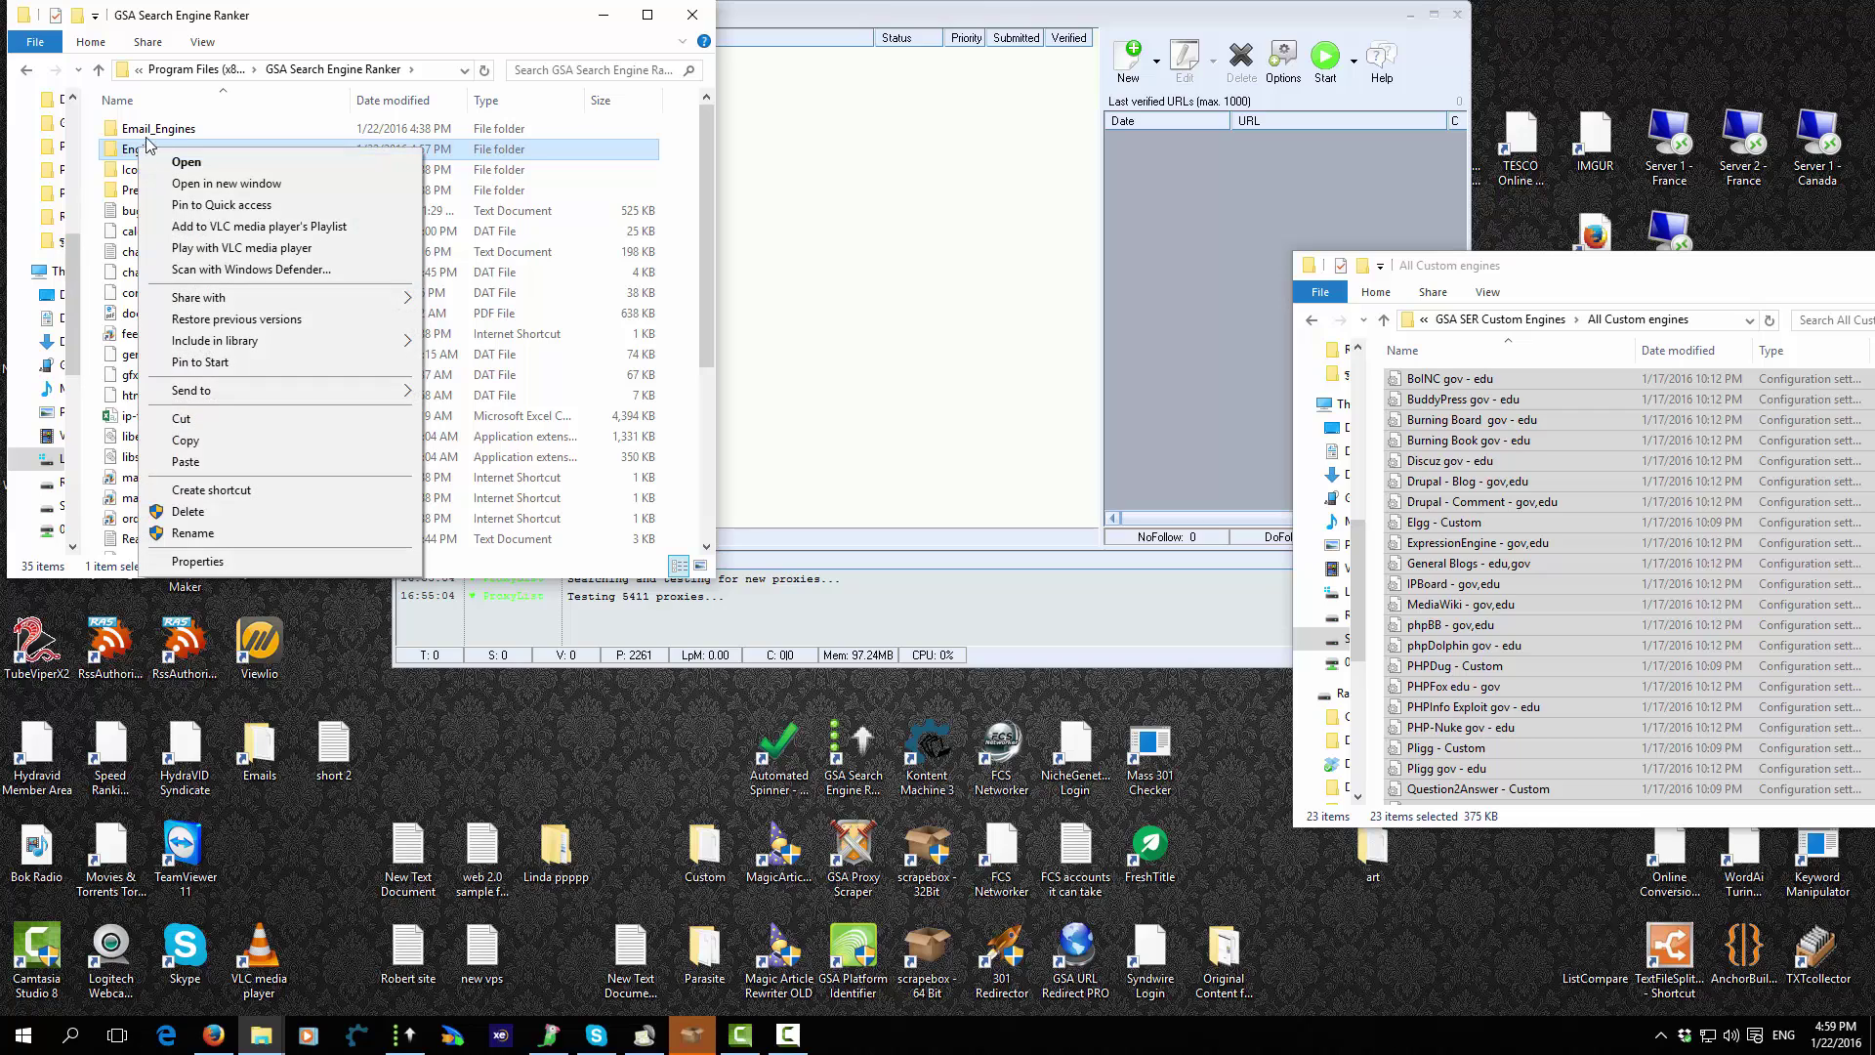
{"action": "left_click", "coordinate": [133, 159]}
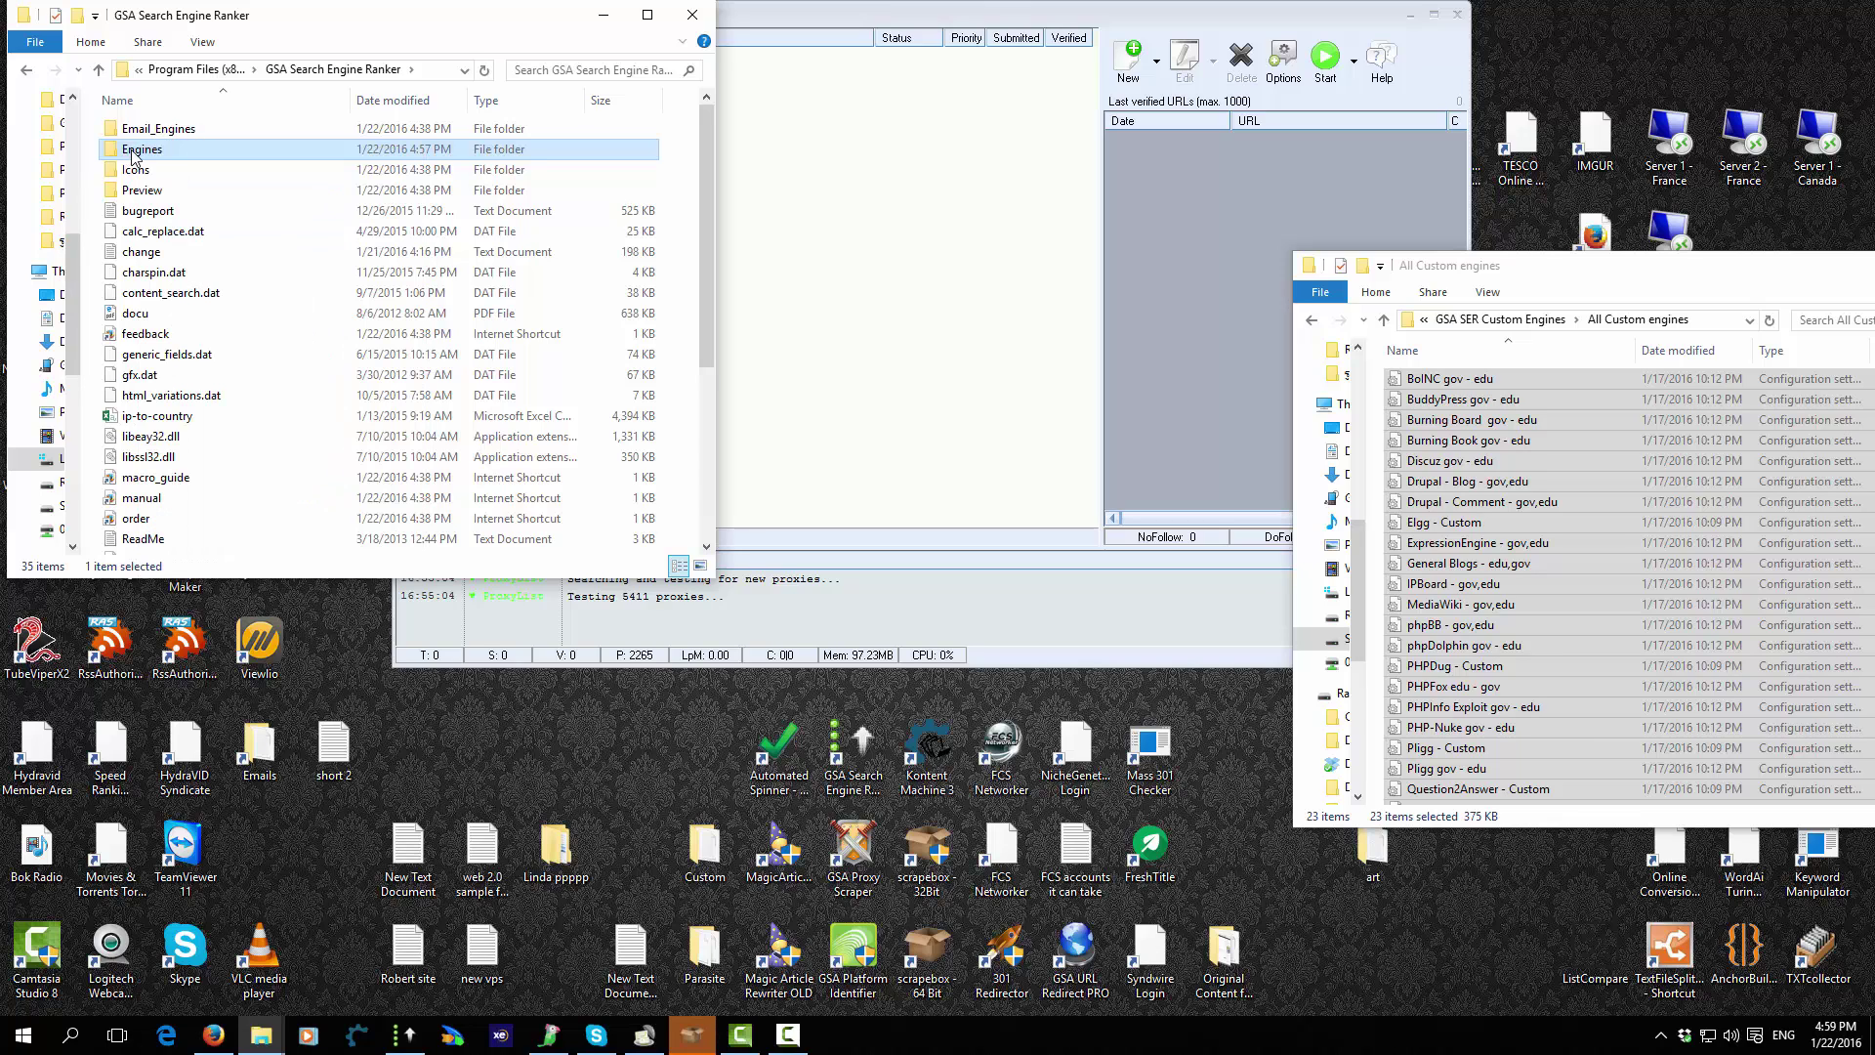
{"action": "left_click", "coordinate": [136, 153]}
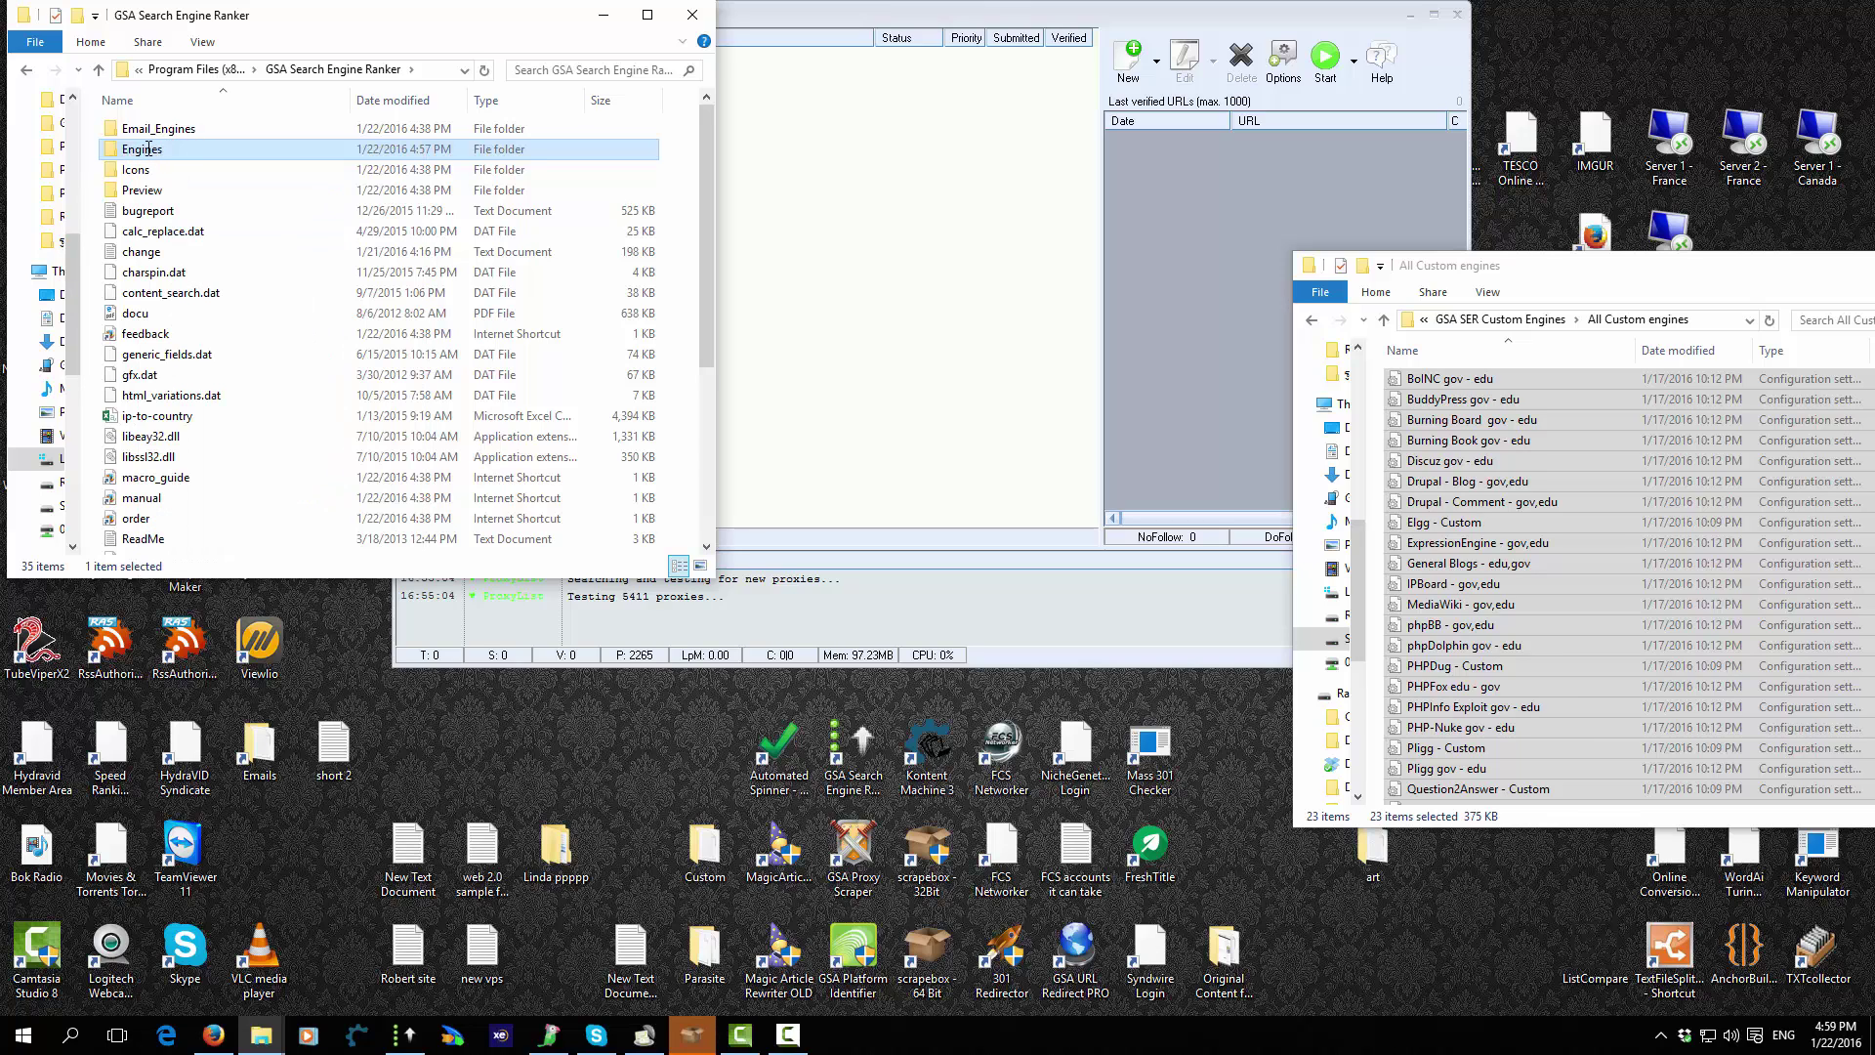
{"action": "left_click", "coordinate": [697, 16]}
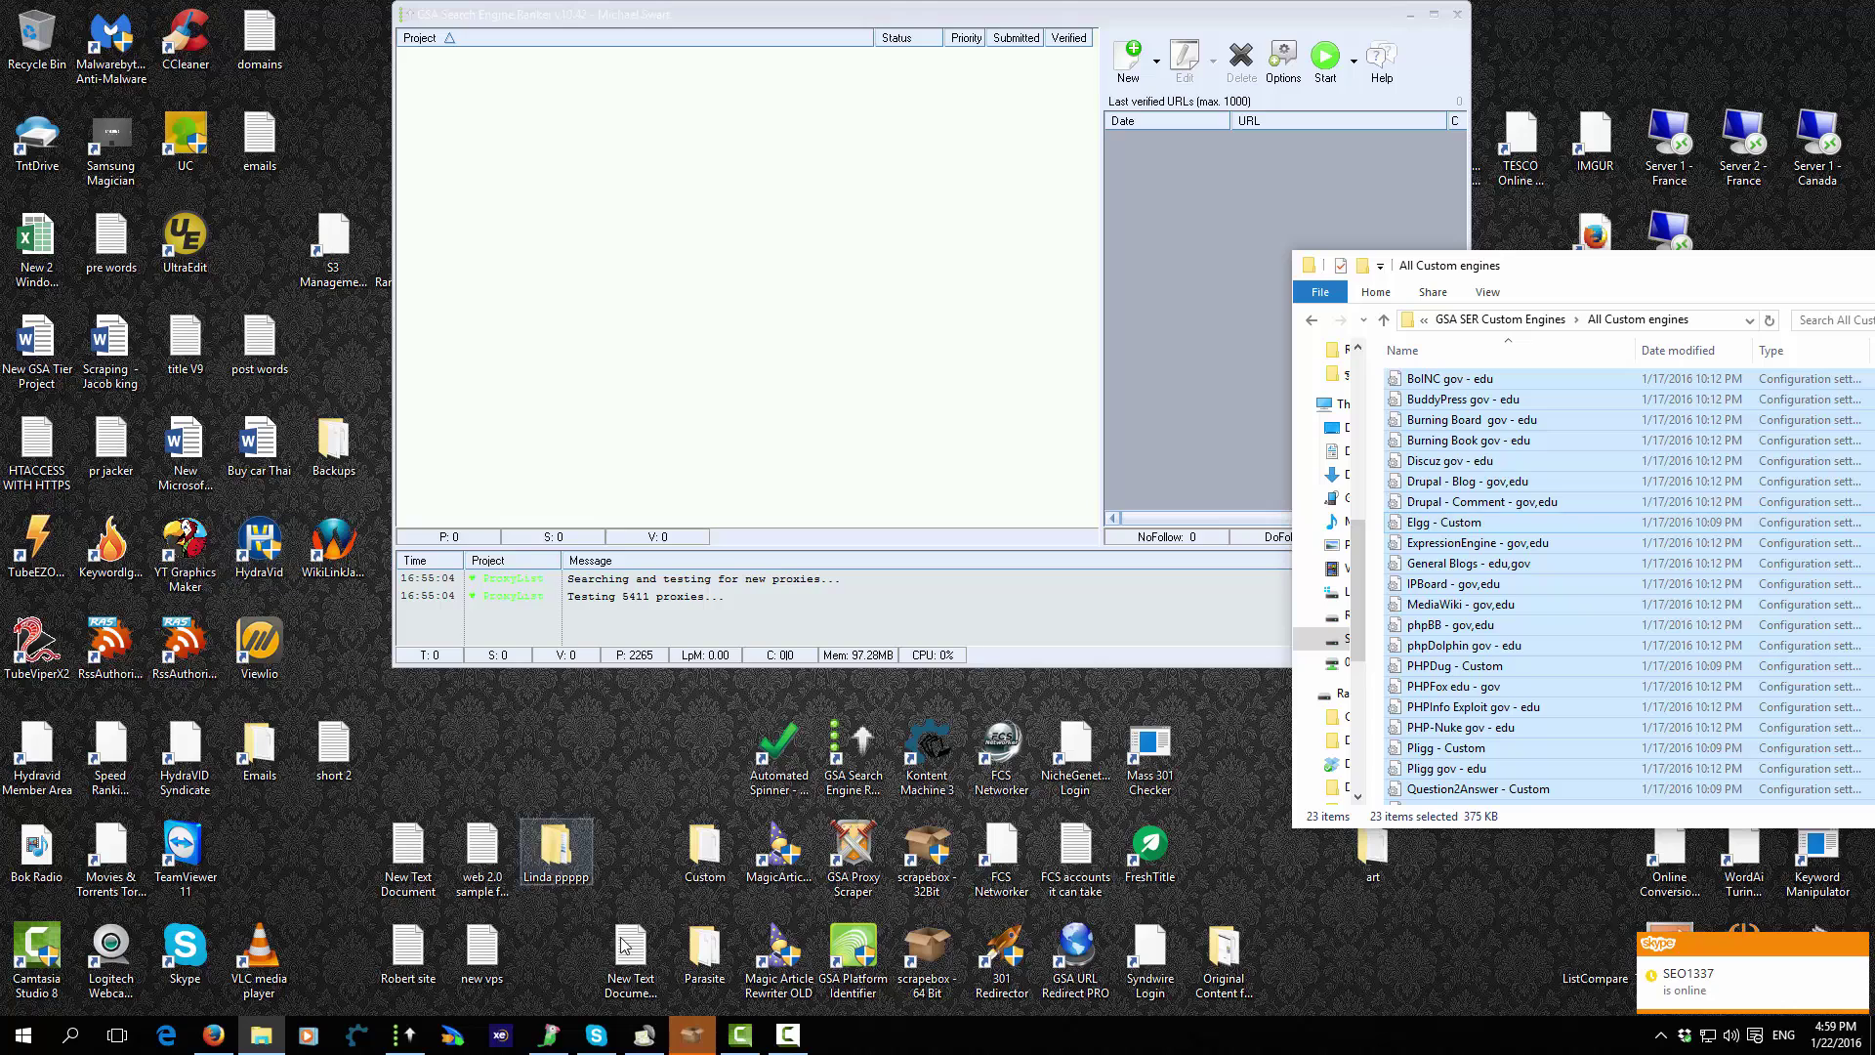
Step: Open GSA Platform Identifier's file location and copy all the files in the All Custom engines folder
{"action": "right_click", "coordinate": [863, 959]}
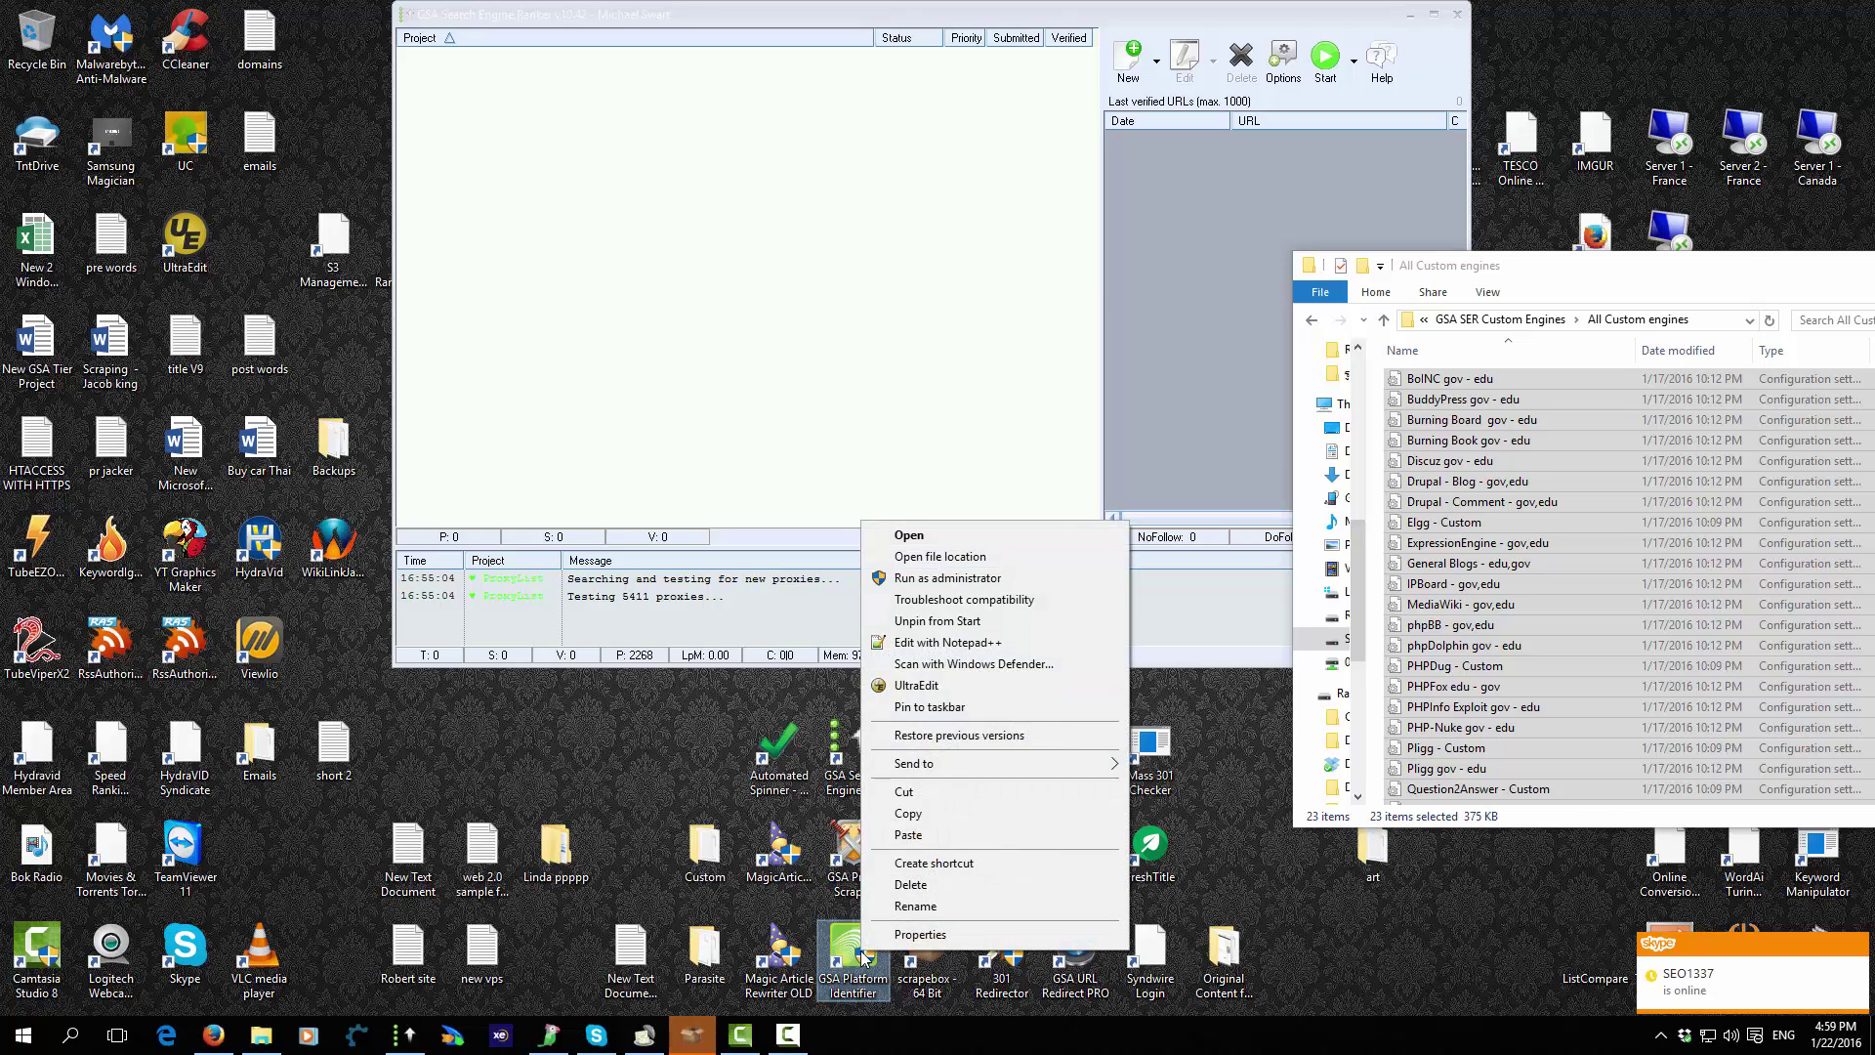
{"action": "left_click", "coordinate": [939, 556]}
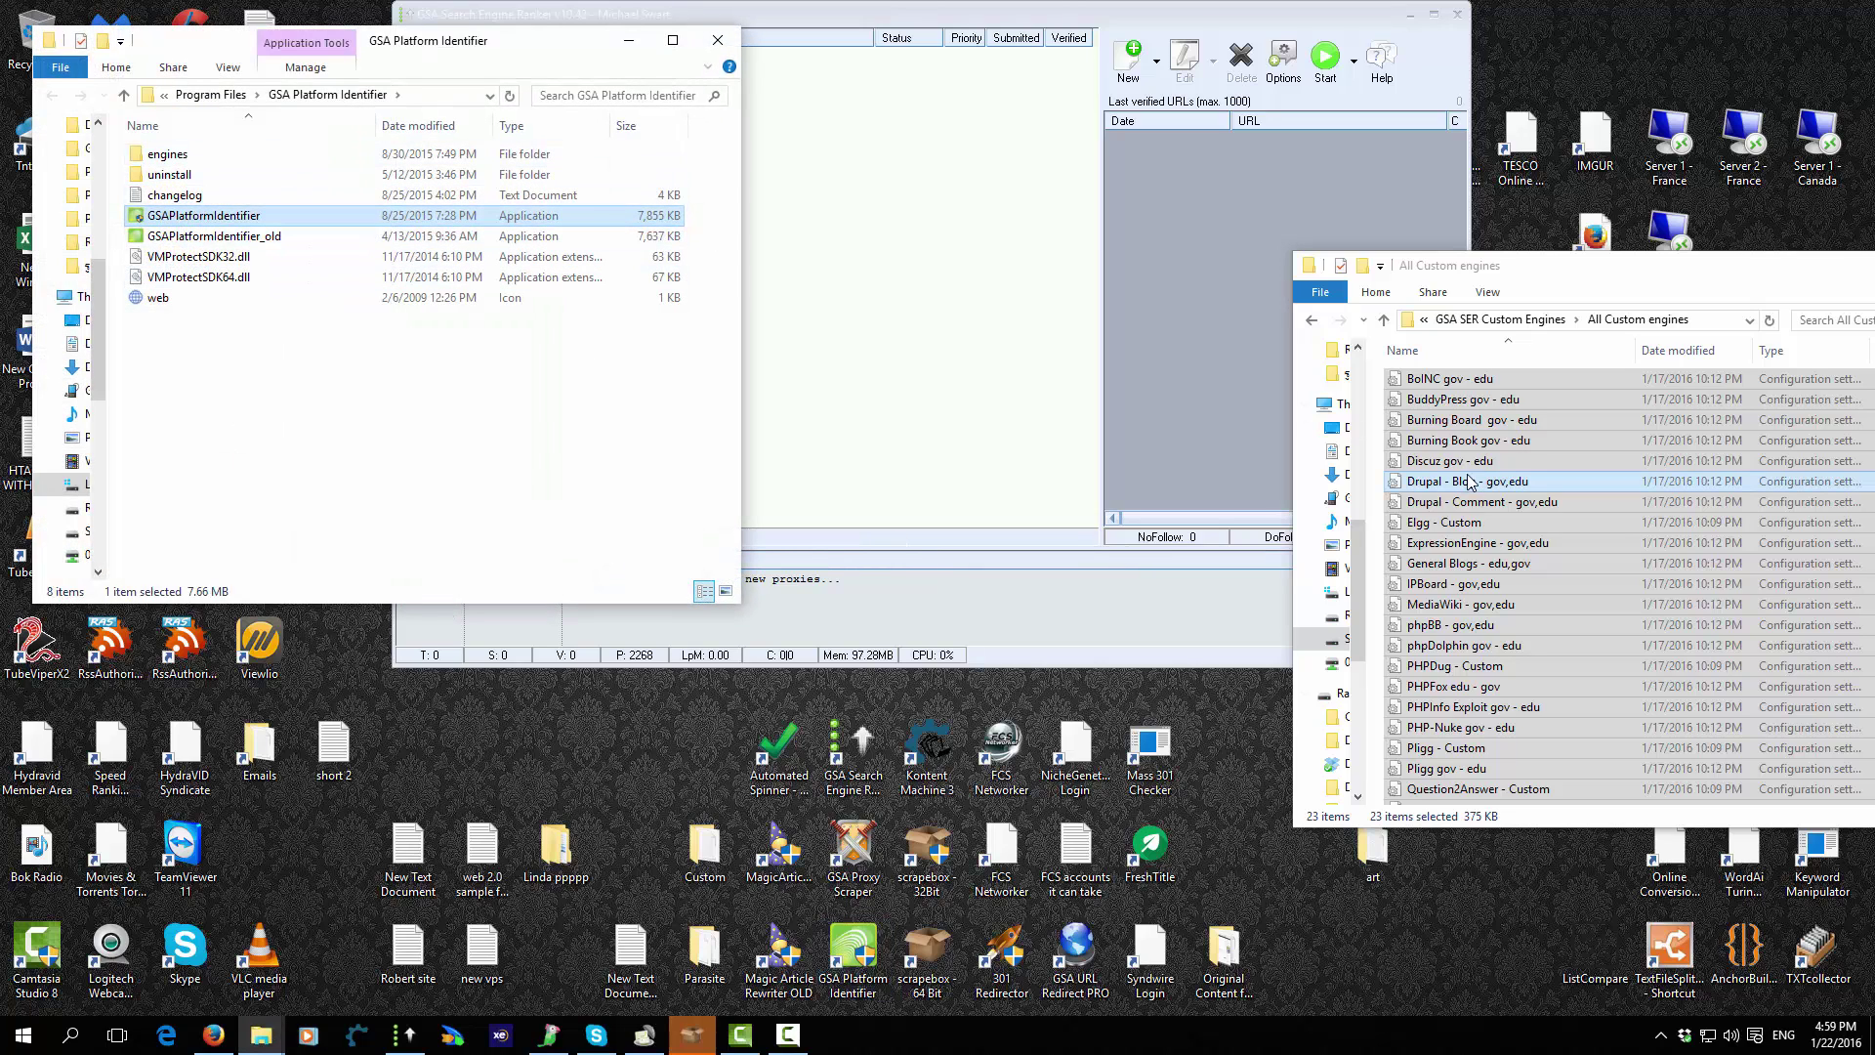
{"action": "right_click", "coordinate": [1572, 459]}
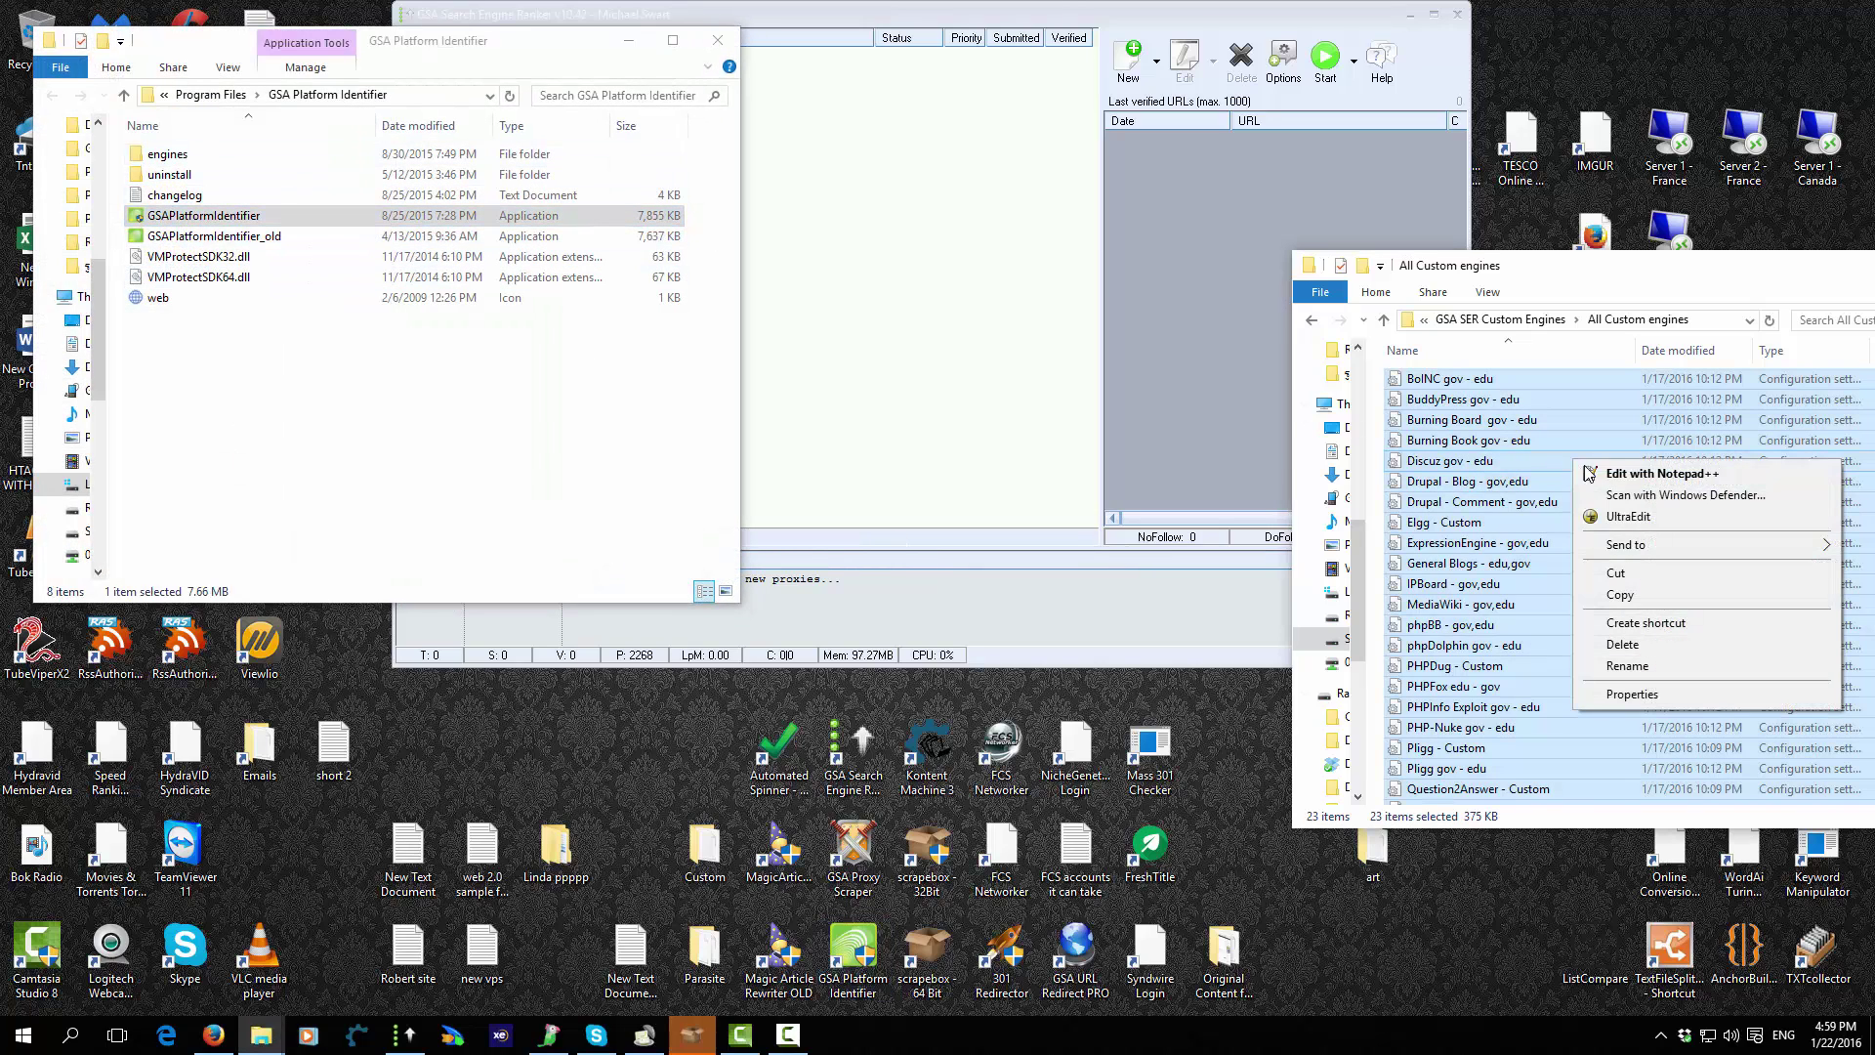
{"action": "left_click", "coordinate": [1617, 594]}
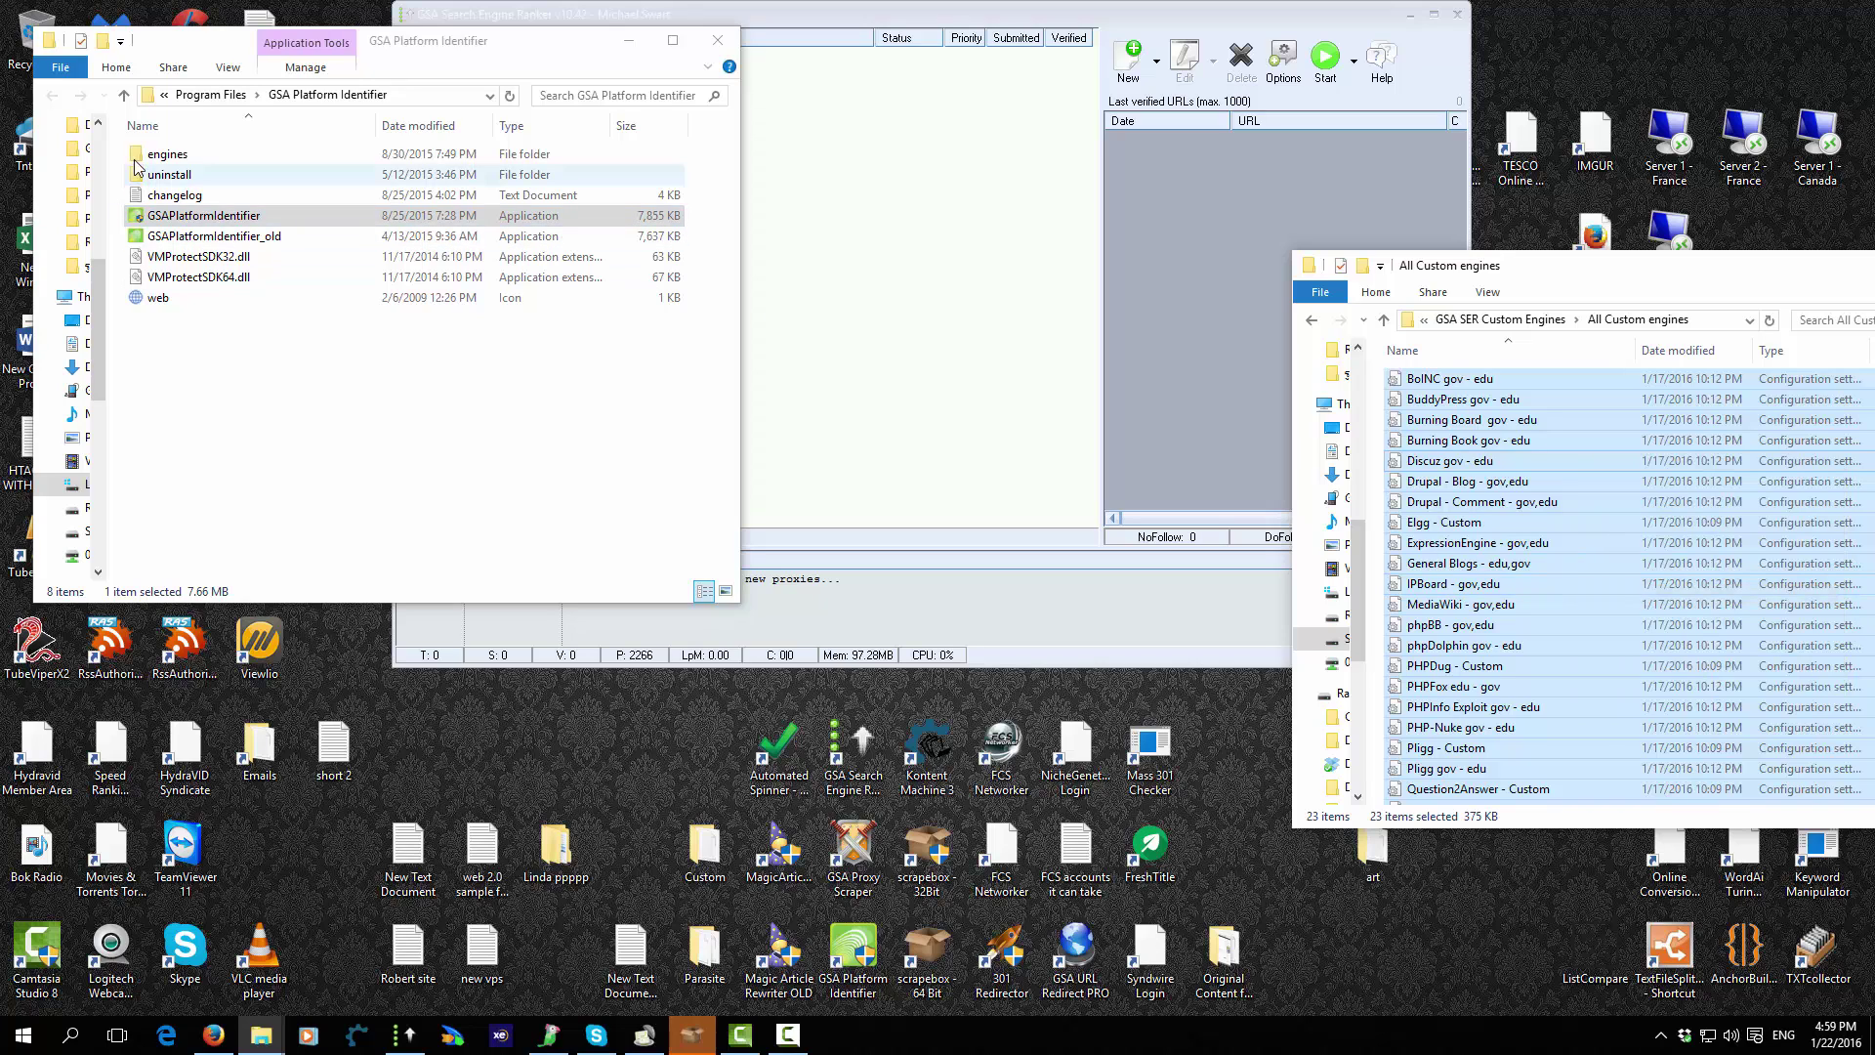
Step: Paste the copied custom engine files into GSA Platform Identifier's engines folder with administrator permission
{"action": "left_click", "coordinate": [171, 157]}
{"action": "right_click", "coordinate": [171, 156]}
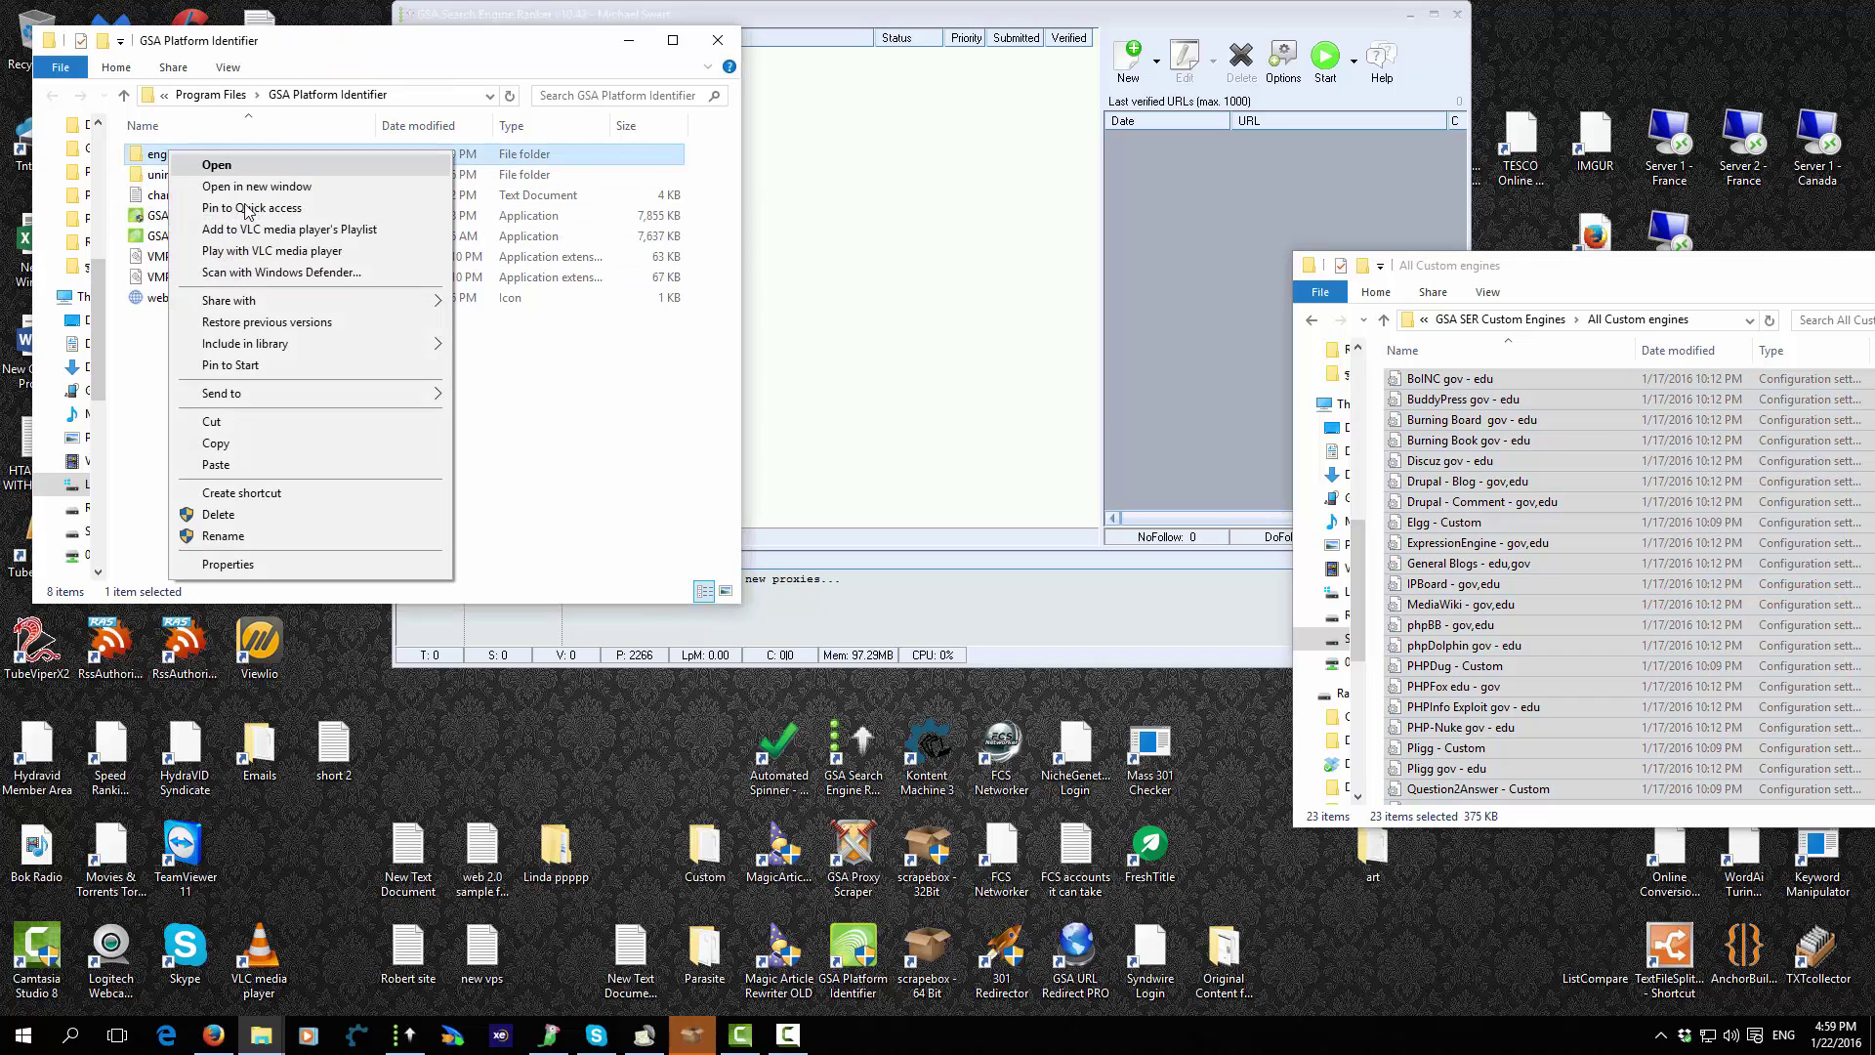
{"action": "left_click", "coordinate": [216, 469]}
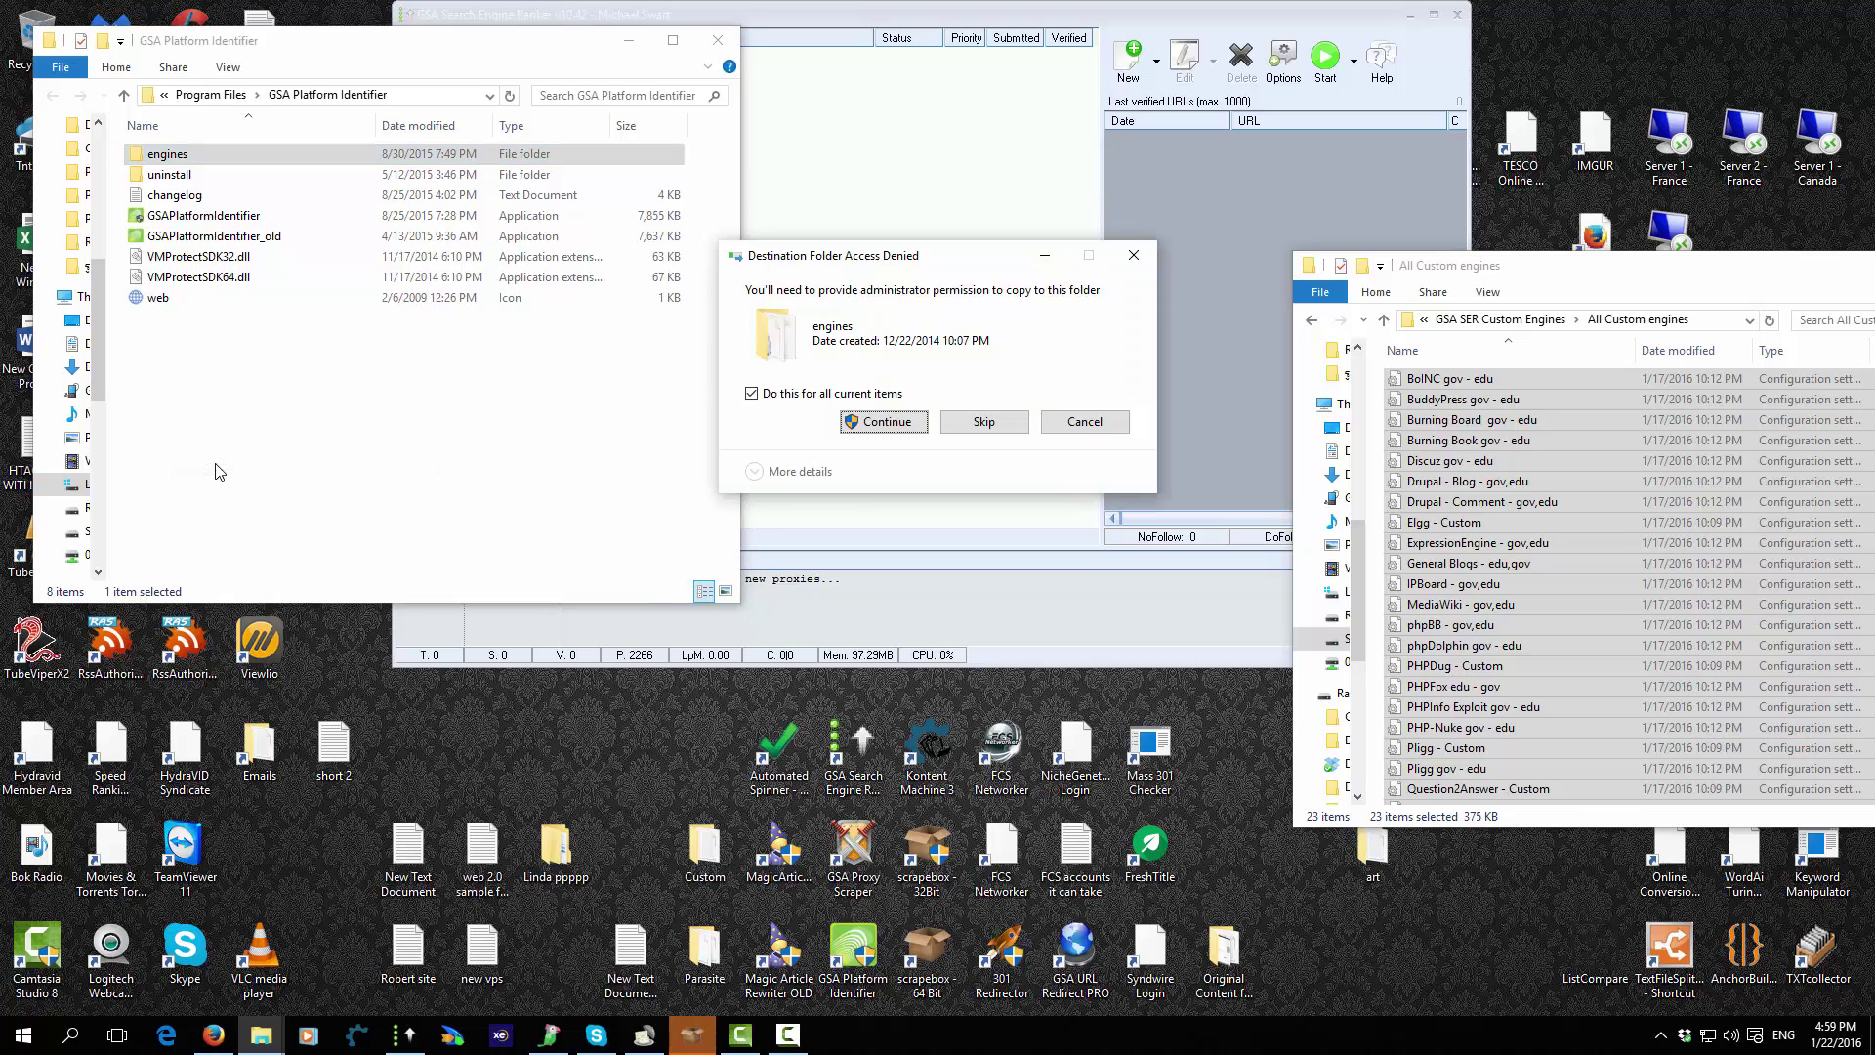
{"action": "left_click", "coordinate": [876, 420]}
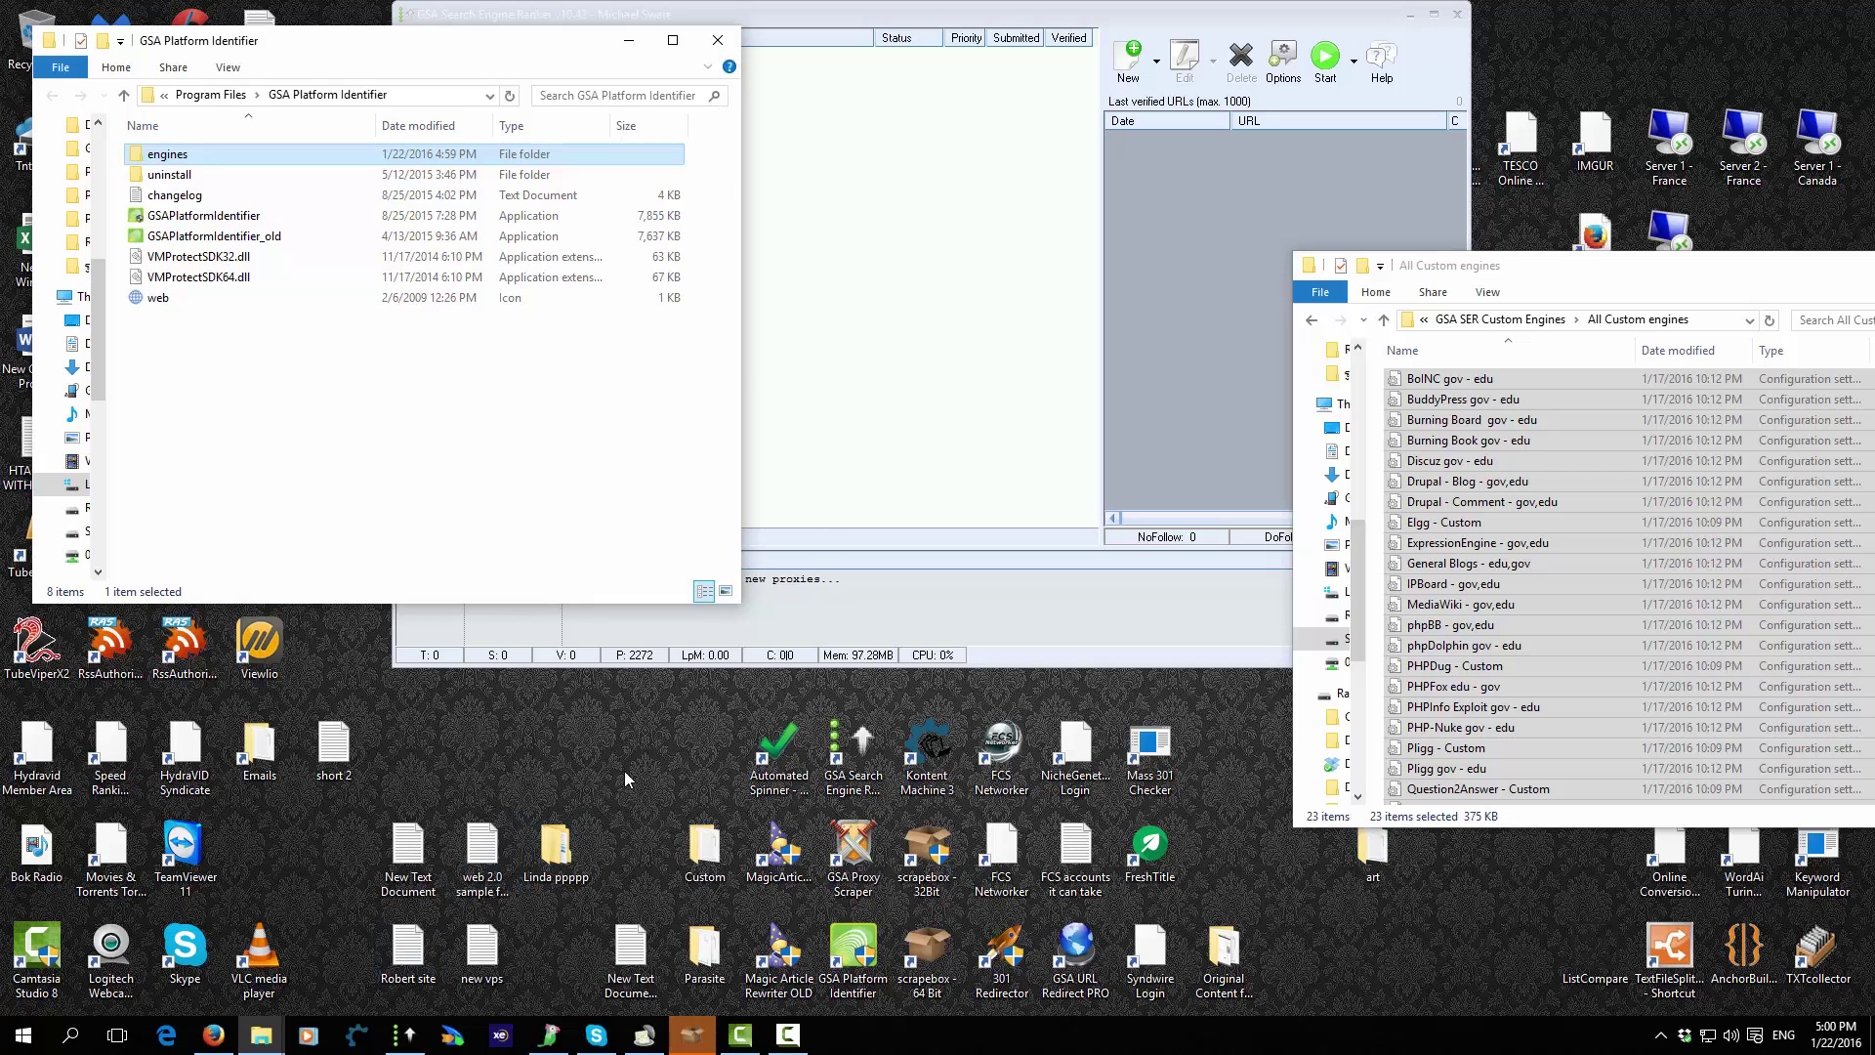
Step: Switch to Firefox and view the GSA Search Engine Ranker Custom Engines product page
{"action": "left_click", "coordinate": [220, 1042]}
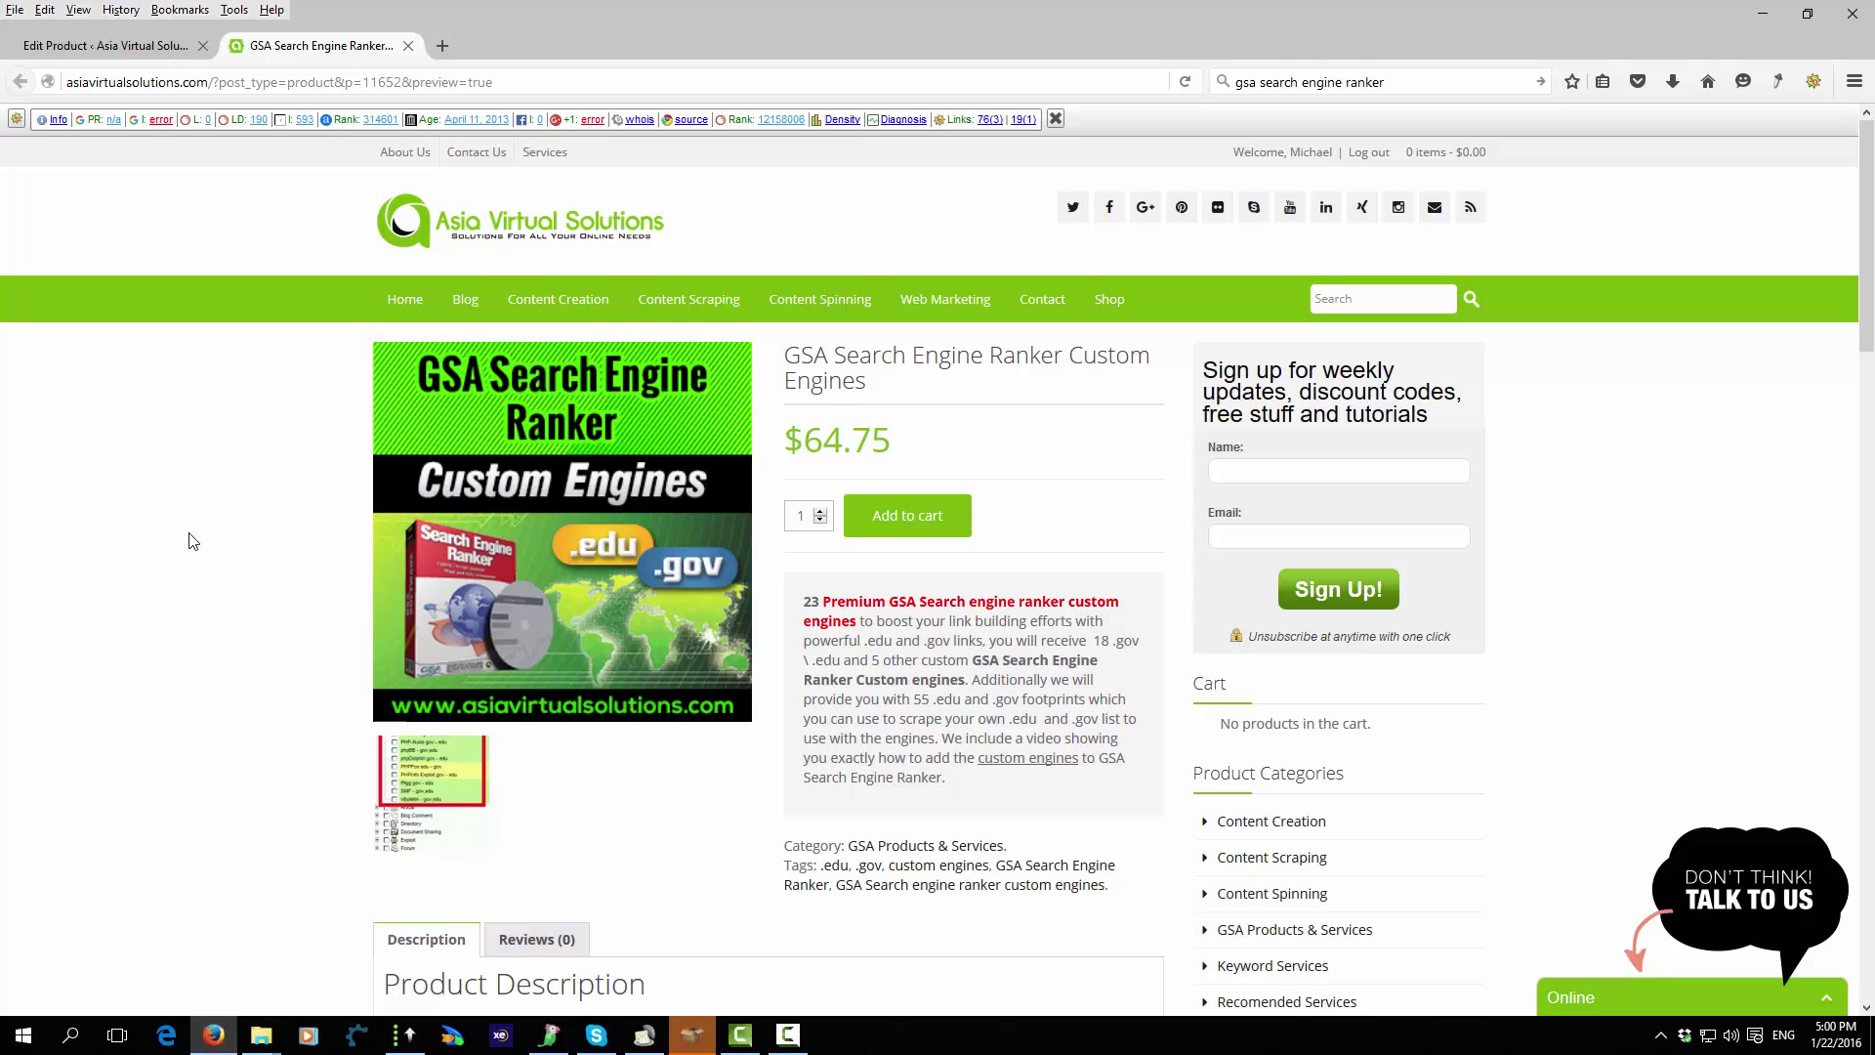